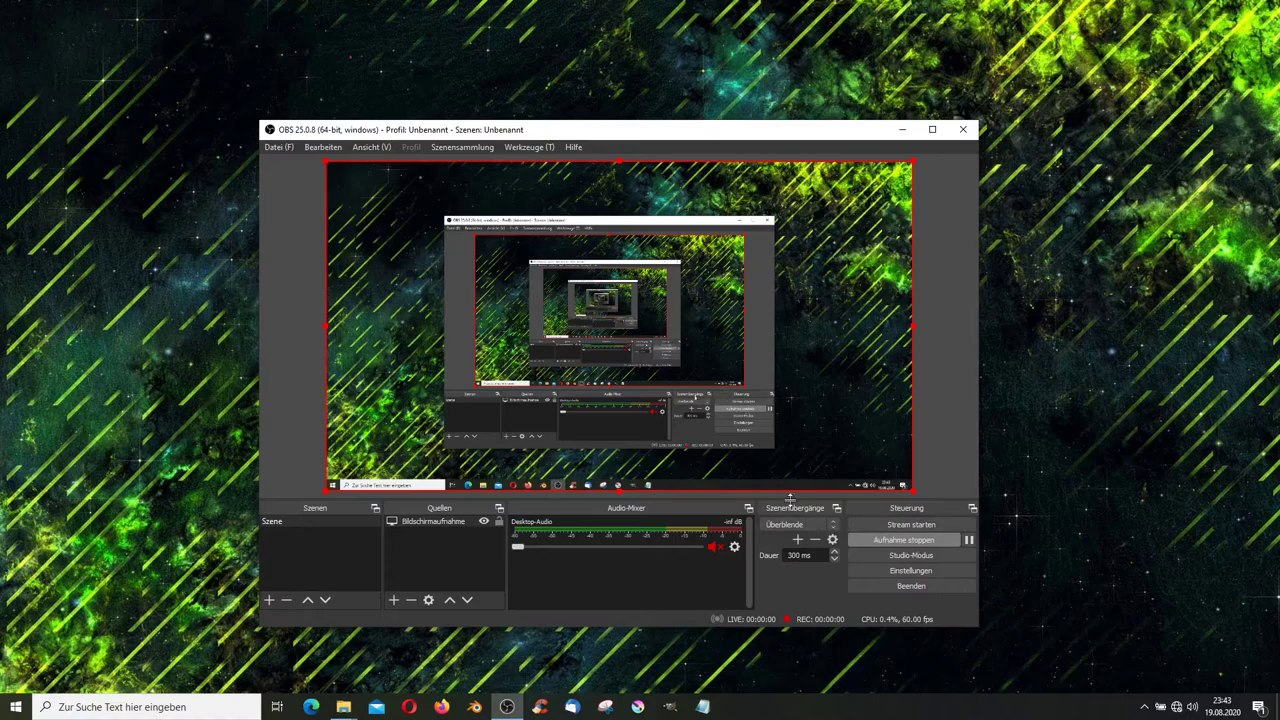
- Launch Blender beside the Lowpoly Notebook folder and drag Lowpoly_Notebook_2.blend into it
{"action": "key", "text": "alt+Tab"}
{"action": "left_click", "coordinate": [944, 344]}
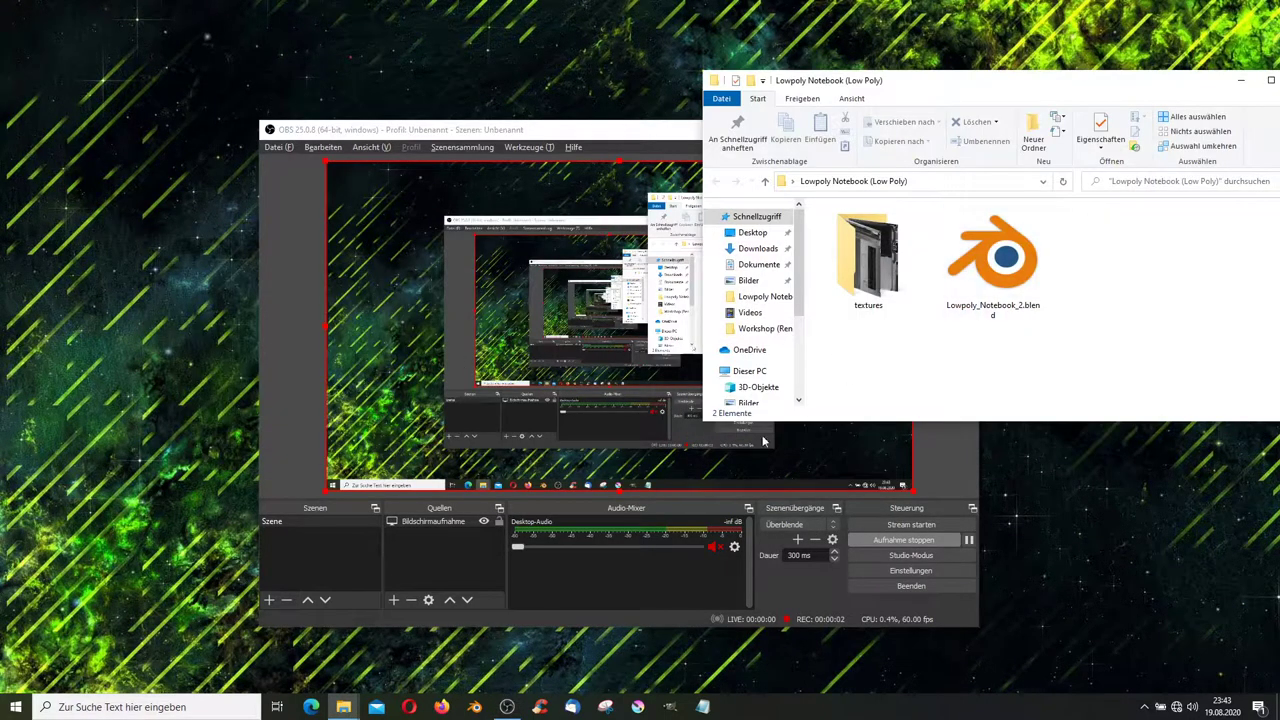
{"action": "left_click", "coordinate": [474, 706]}
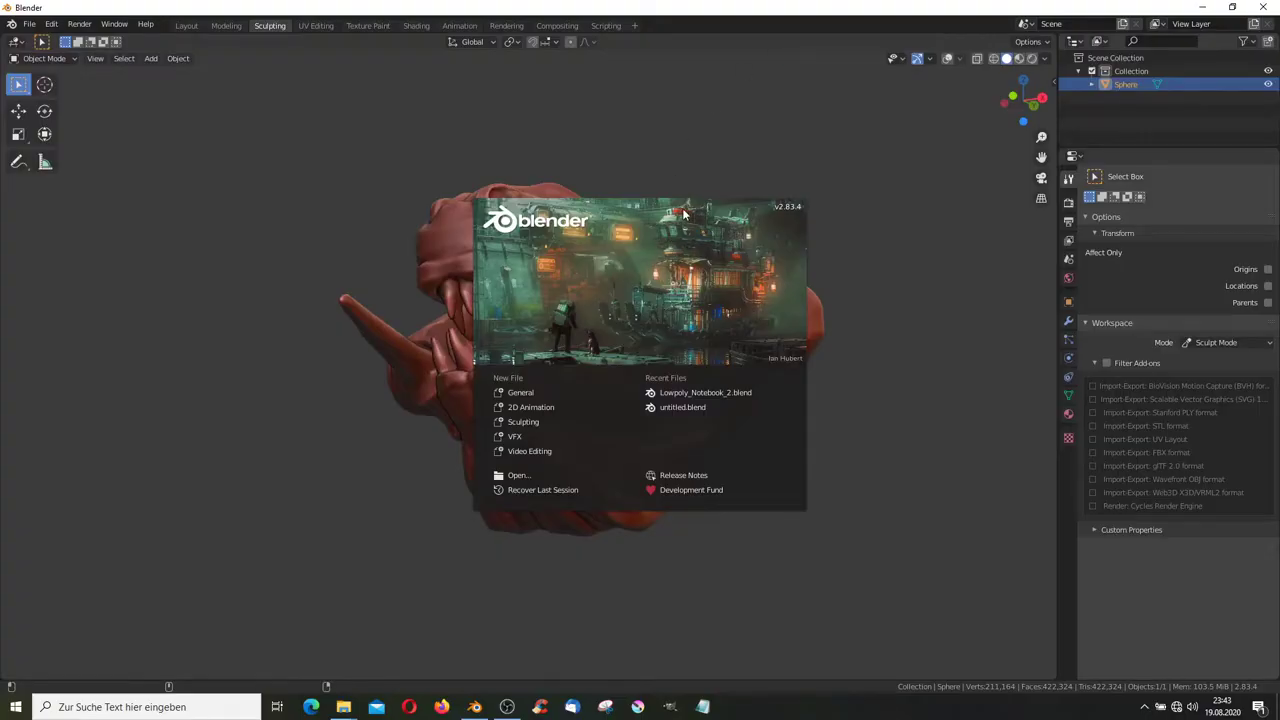
{"action": "left_click", "coordinate": [758, 138]}
{"action": "key", "text": "super+Left"}
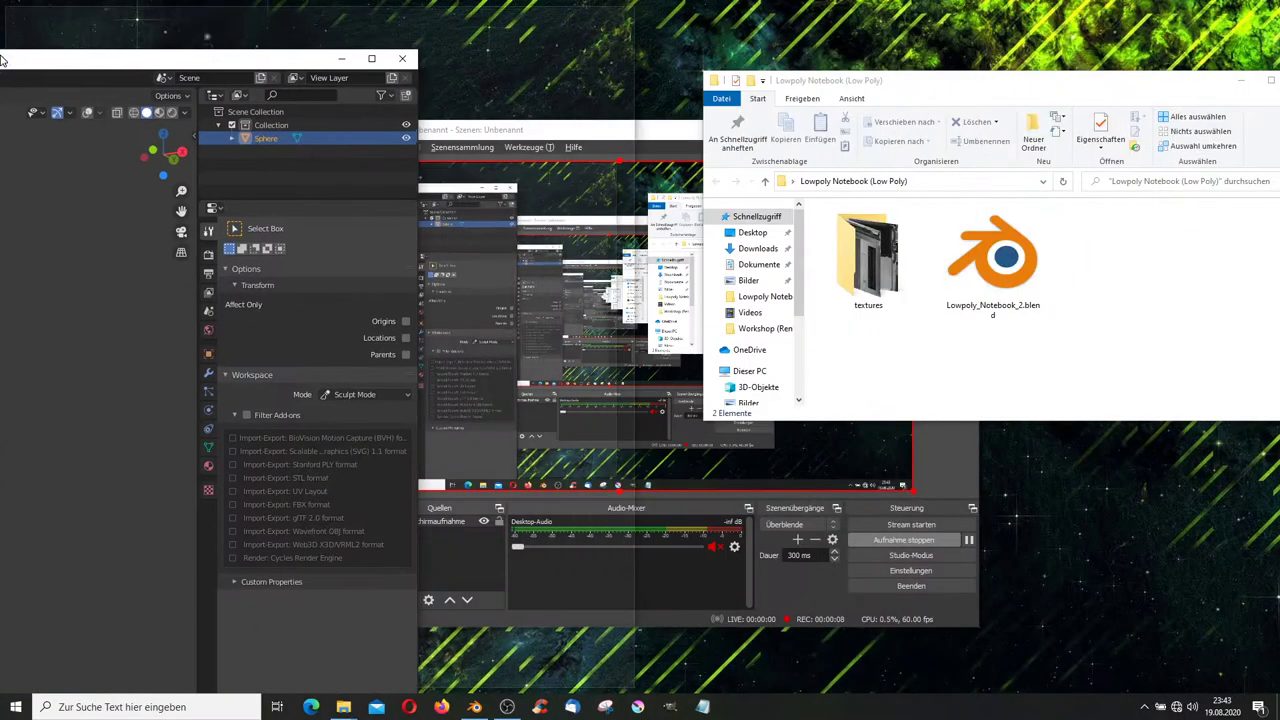
{"action": "left_click", "coordinate": [910, 155]}
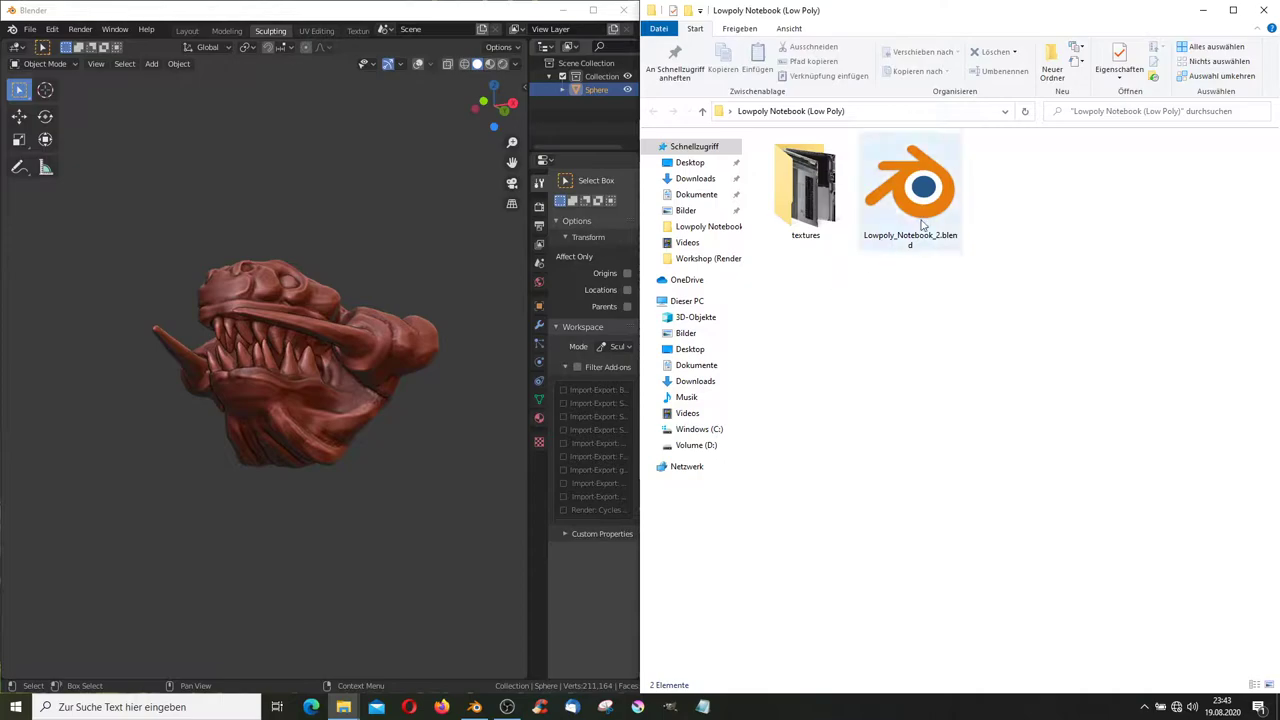
{"action": "left_click_drag", "start_coordinate": [910, 190], "coordinate": [343, 355]}
- Open the notebook file full-screen and delete the Animation, Compositing, Game Logic and Motion Tracking workspaces
{"action": "left_click", "coordinate": [343, 351]}
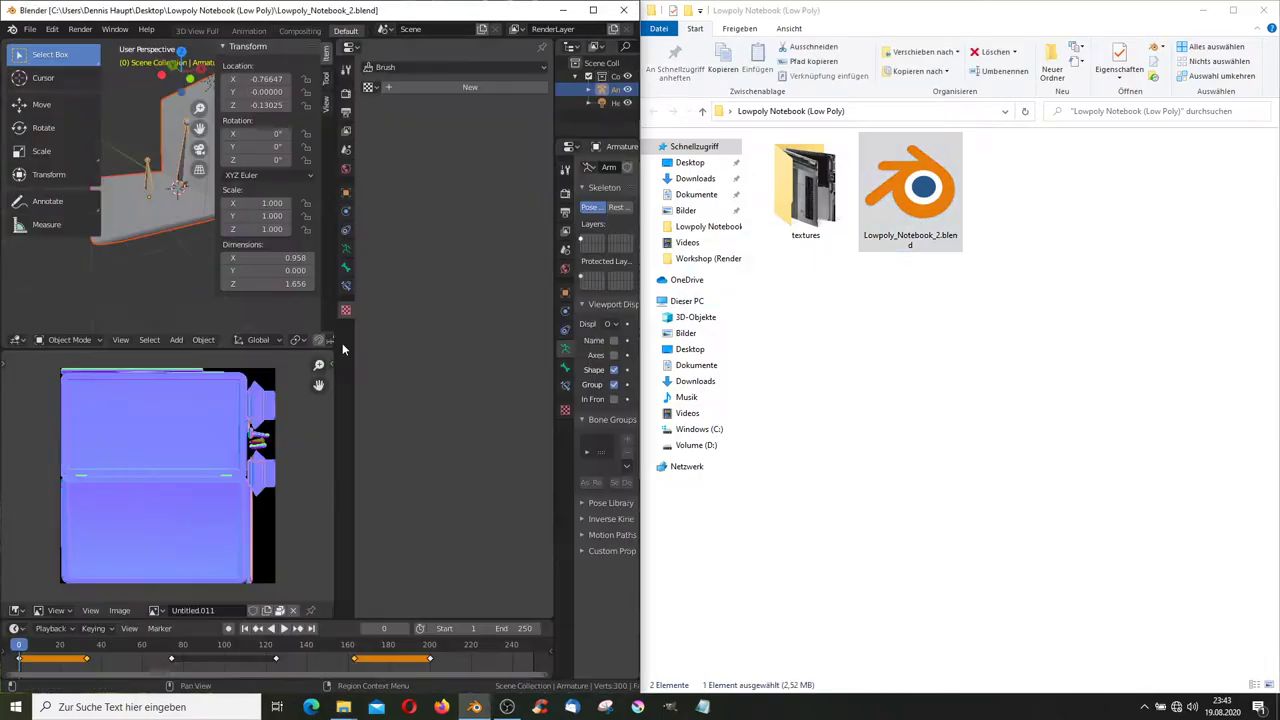
{"action": "left_click", "coordinate": [593, 10]}
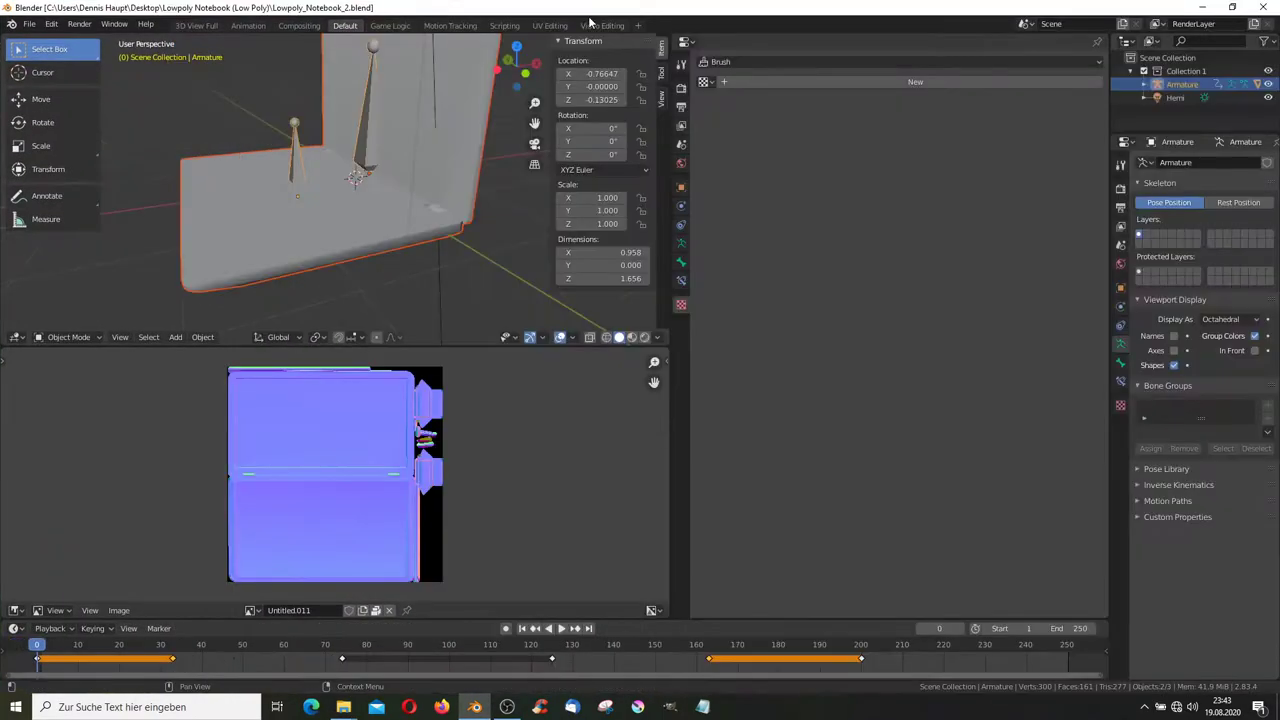
{"action": "right_click", "coordinate": [262, 30]}
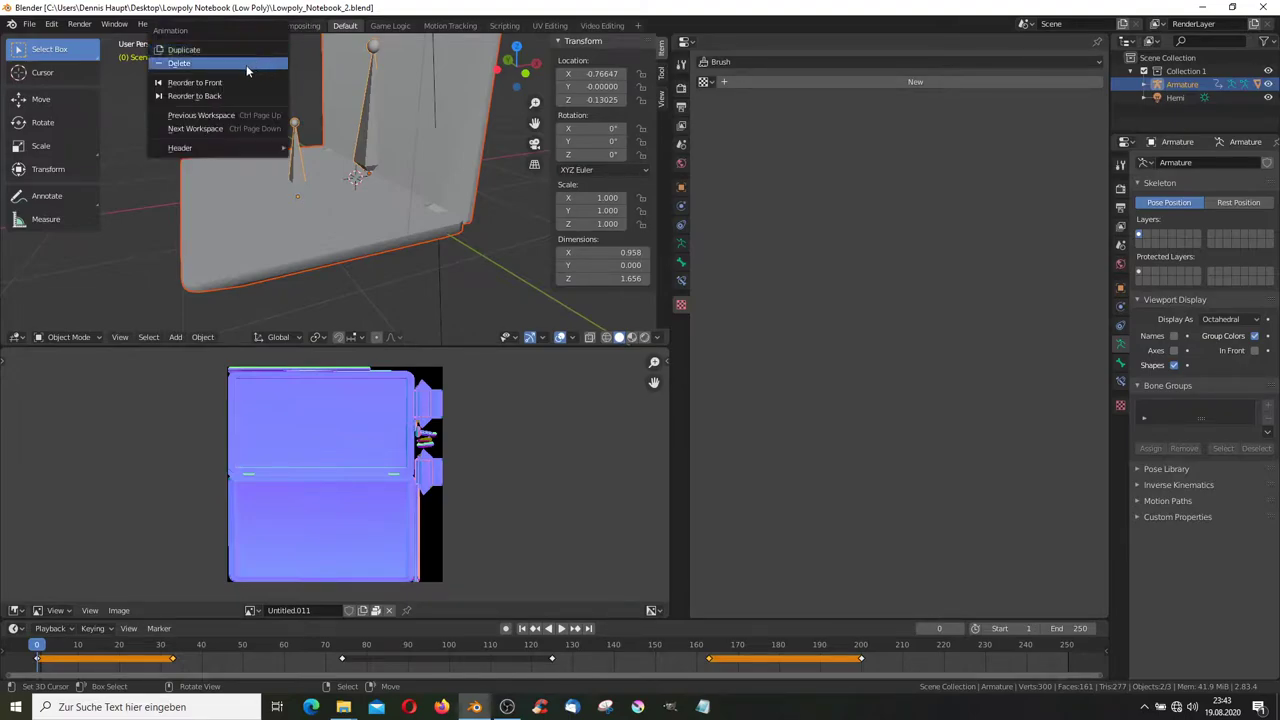
{"action": "left_click", "coordinate": [250, 63]}
{"action": "right_click", "coordinate": [266, 28]}
{"action": "left_click", "coordinate": [251, 63]}
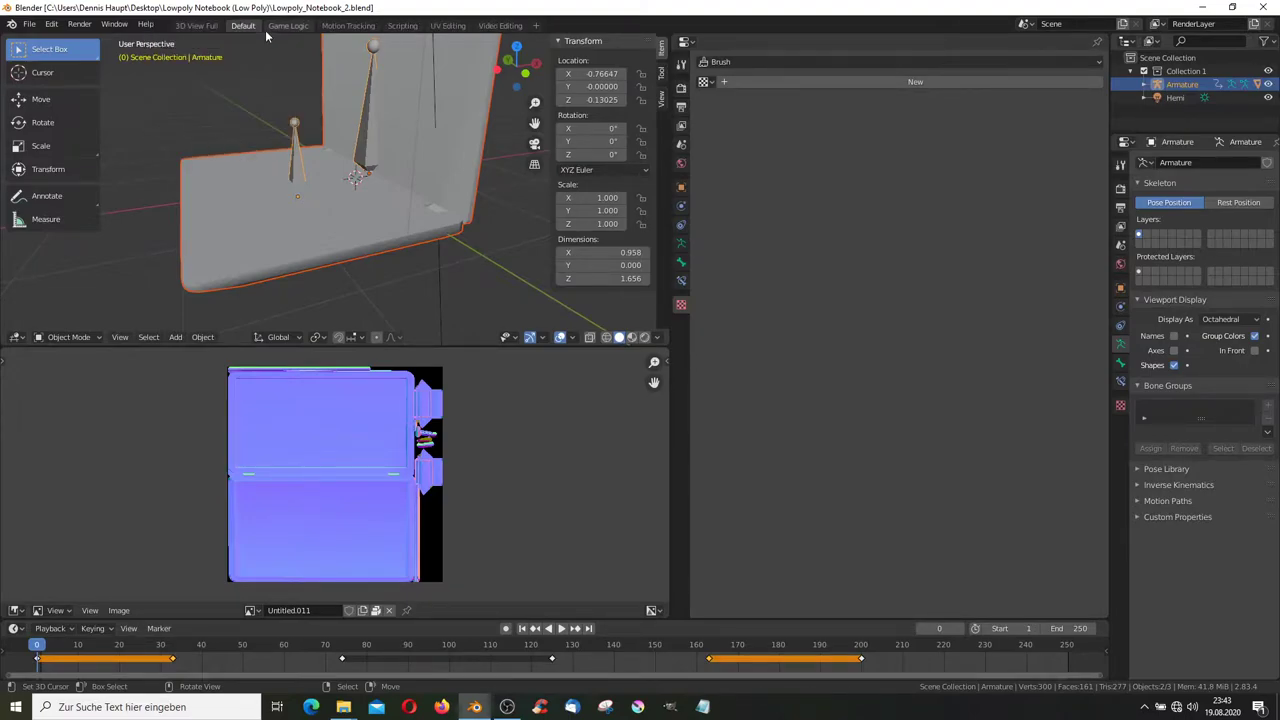
{"action": "right_click", "coordinate": [268, 28]}
{"action": "left_click", "coordinate": [251, 63]}
{"action": "right_click", "coordinate": [276, 30]}
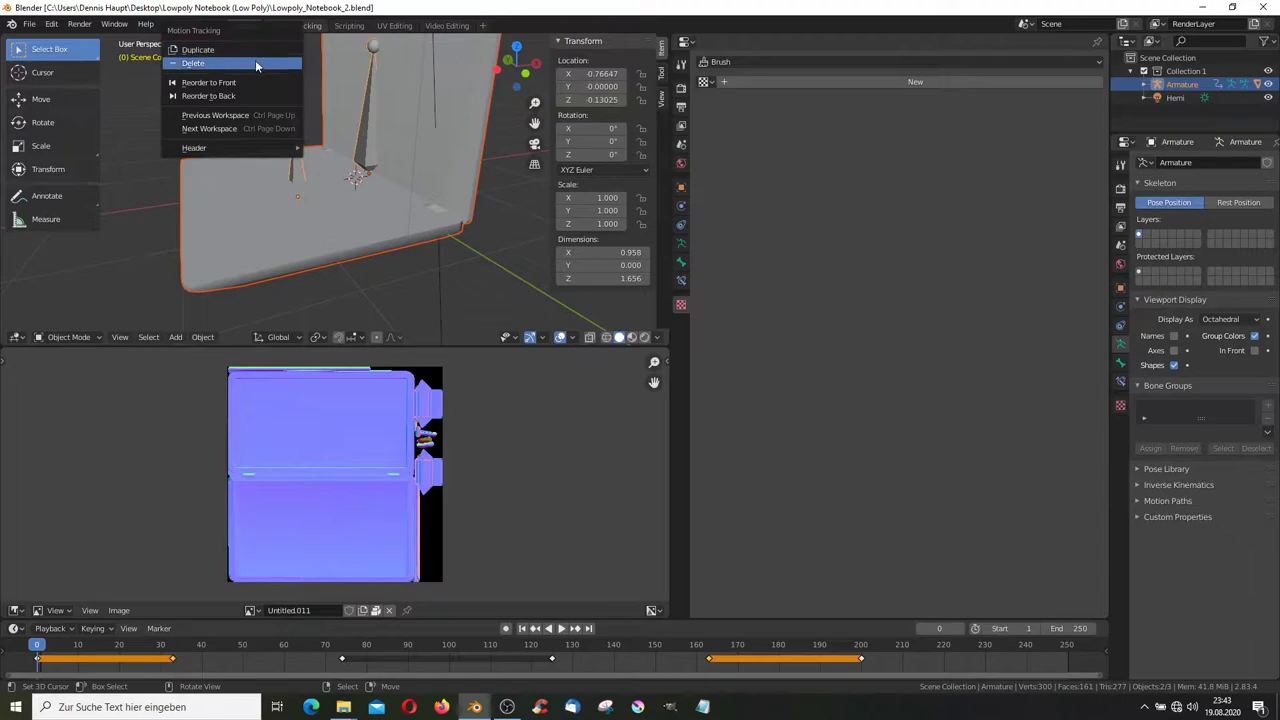
{"action": "left_click", "coordinate": [255, 63]}
- Delete the remaining workspaces, including Scripting and Video Editing, and add a Shading workspace
{"action": "right_click", "coordinate": [260, 30]}
{"action": "left_click", "coordinate": [254, 63]}
{"action": "right_click", "coordinate": [254, 28]}
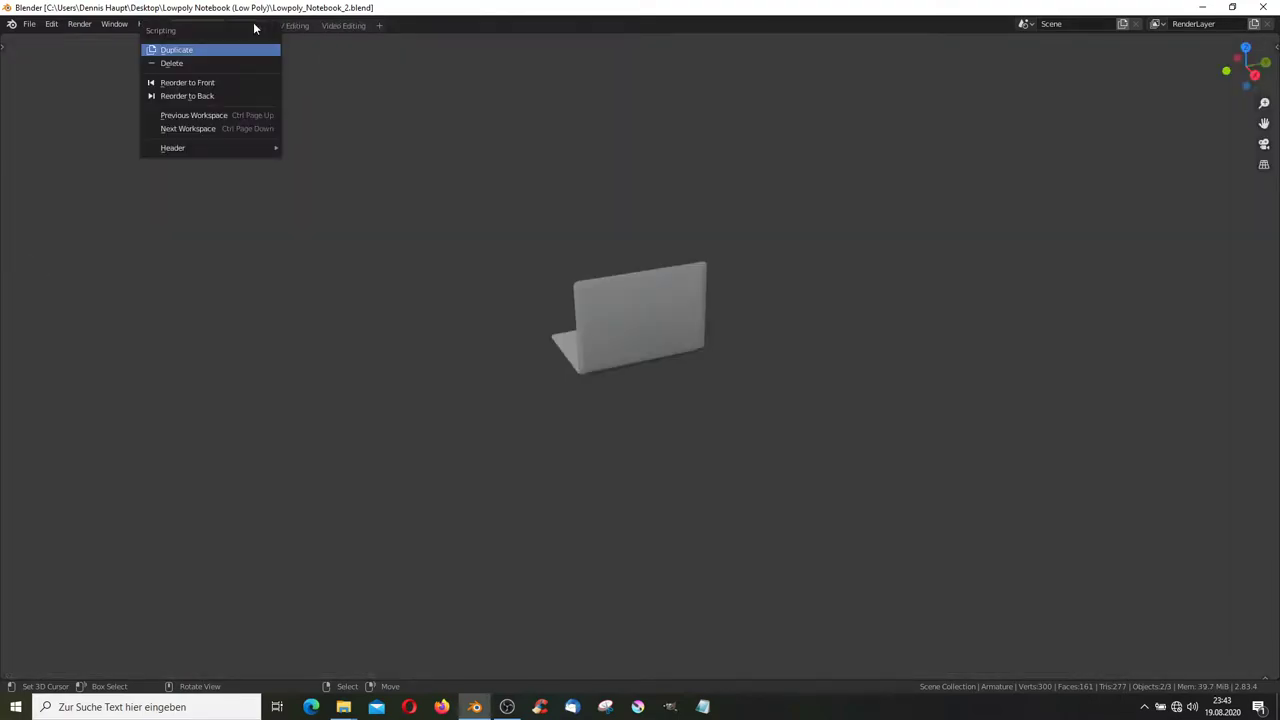
{"action": "left_click", "coordinate": [242, 62]}
{"action": "right_click", "coordinate": [239, 30]}
{"action": "left_click", "coordinate": [236, 62]}
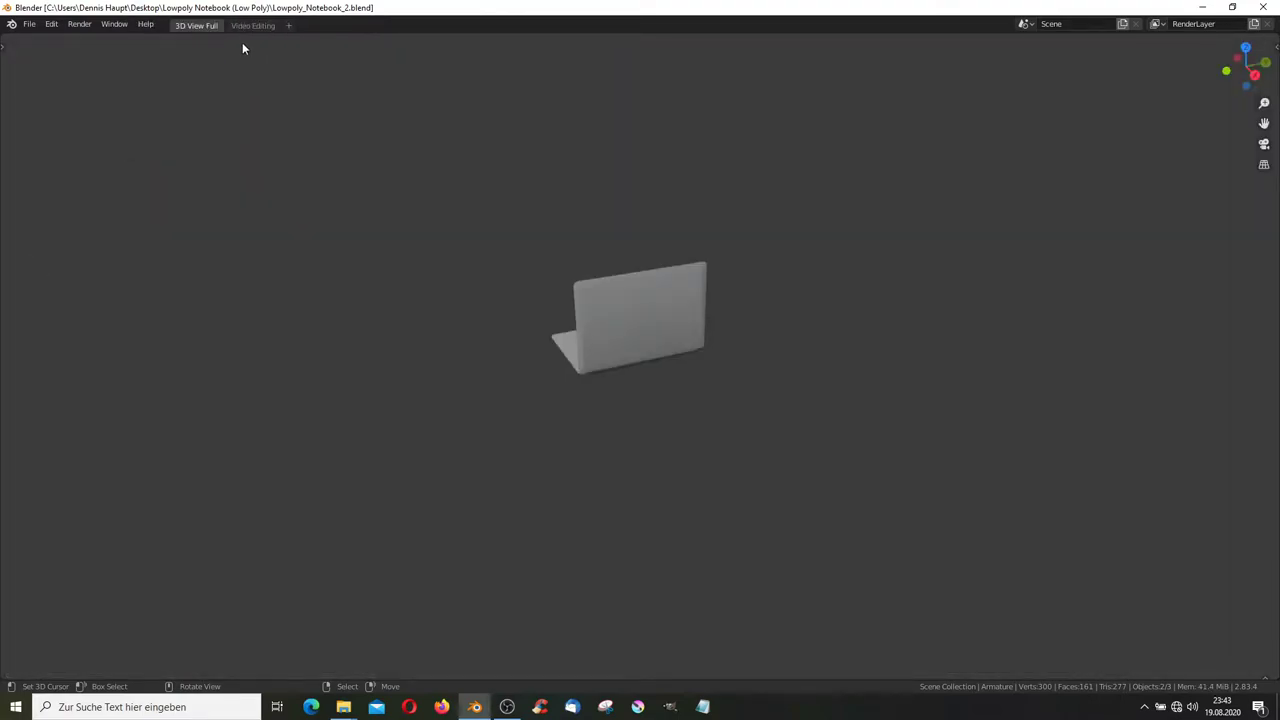
{"action": "right_click", "coordinate": [245, 27]}
{"action": "left_click", "coordinate": [236, 63]}
{"action": "left_click", "coordinate": [237, 28]}
{"action": "mouse_move", "coordinate": [190, 49]}
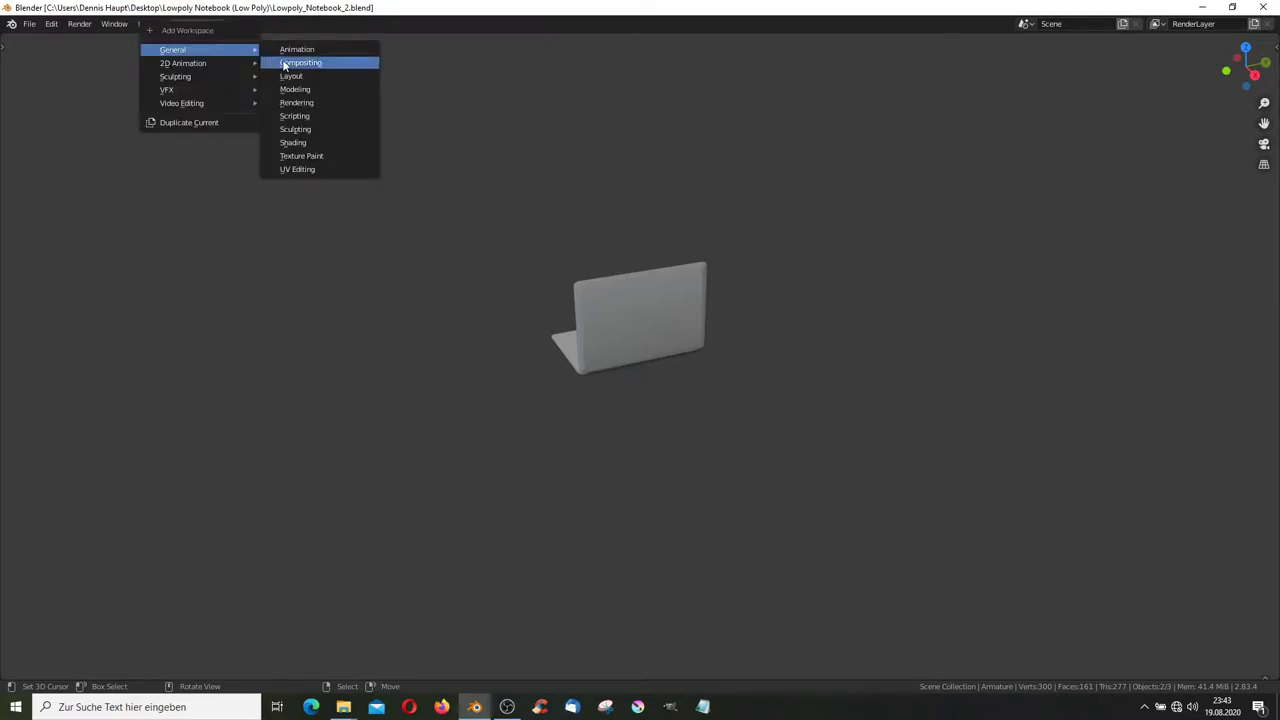
{"action": "left_click", "coordinate": [295, 142]}
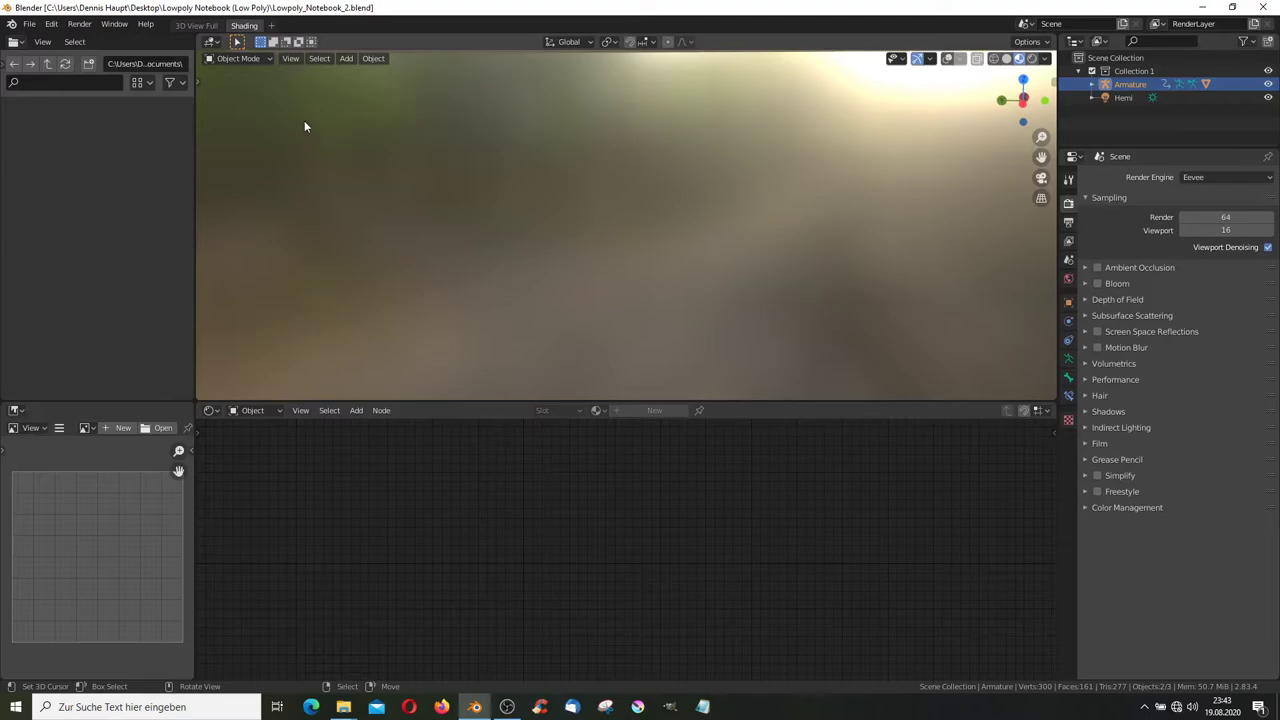
- Select the notebook model and turn on the viewport overlays
{"action": "mouse_move", "coordinate": [478, 192]}
{"action": "middle_mouse_down"}
{"action": "mouse_move", "coordinate": [669, 235]}
{"action": "mouse_move", "coordinate": [834, 184]}
{"action": "mouse_move", "coordinate": [605, 170]}
{"action": "mouse_move", "coordinate": [571, 246]}
{"action": "mouse_move", "coordinate": [580, 254]}
{"action": "middle_mouse_up"}
{"action": "left_click", "coordinate": [690, 238]}
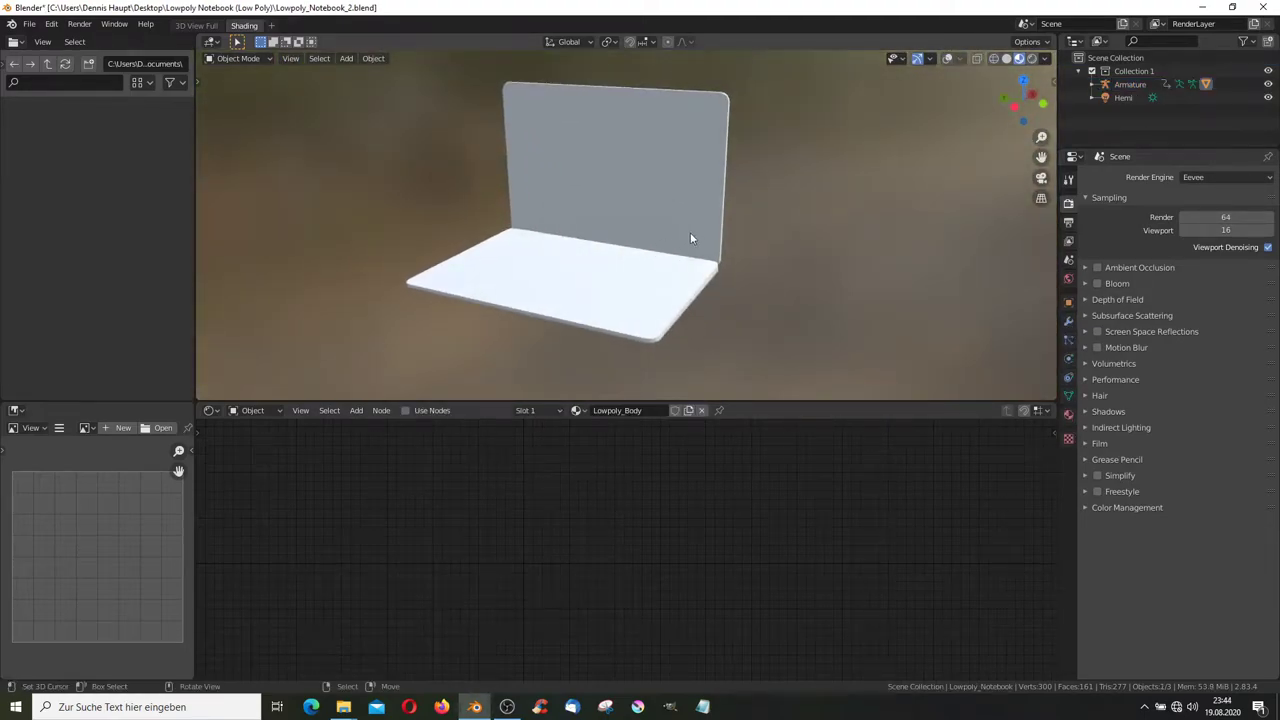
{"action": "left_click", "coordinate": [948, 58]}
{"action": "mouse_move", "coordinate": [930, 100]}
{"action": "middle_mouse_down"}
{"action": "mouse_move", "coordinate": [861, 144]}
{"action": "mouse_move", "coordinate": [706, 199]}
{"action": "mouse_move", "coordinate": [733, 183]}
{"action": "mouse_move", "coordinate": [721, 219]}
{"action": "middle_mouse_up"}
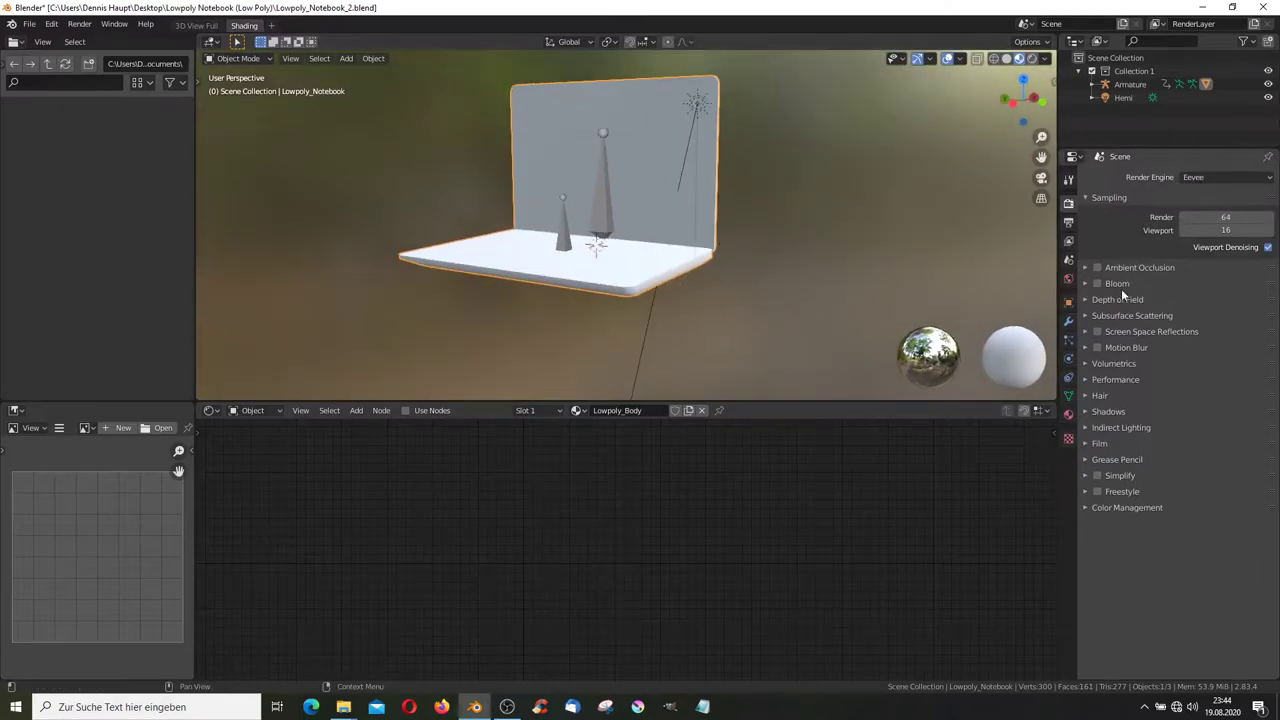
- Enable Use Nodes for the Lowpoly_Body and Lowpoly_Screen materials, then snap Blender left
{"action": "left_click", "coordinate": [1068, 413]}
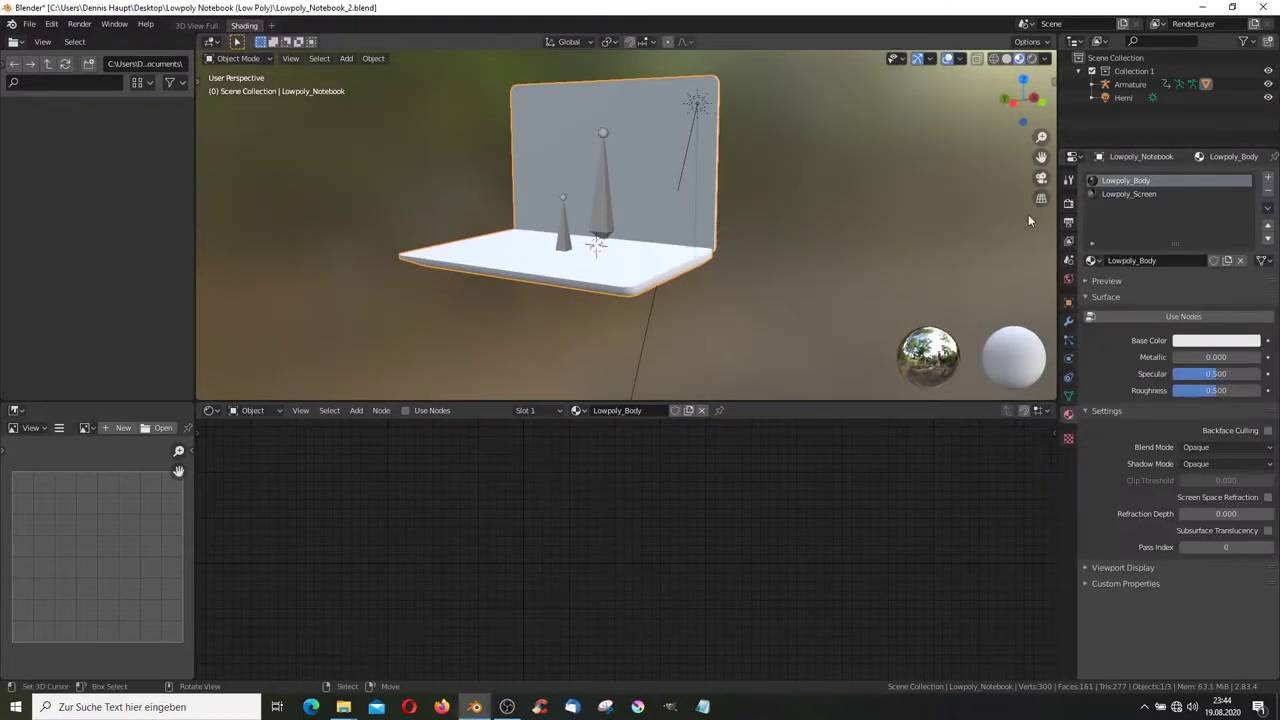
{"action": "left_click", "coordinate": [1166, 318]}
{"action": "left_click", "coordinate": [1150, 193]}
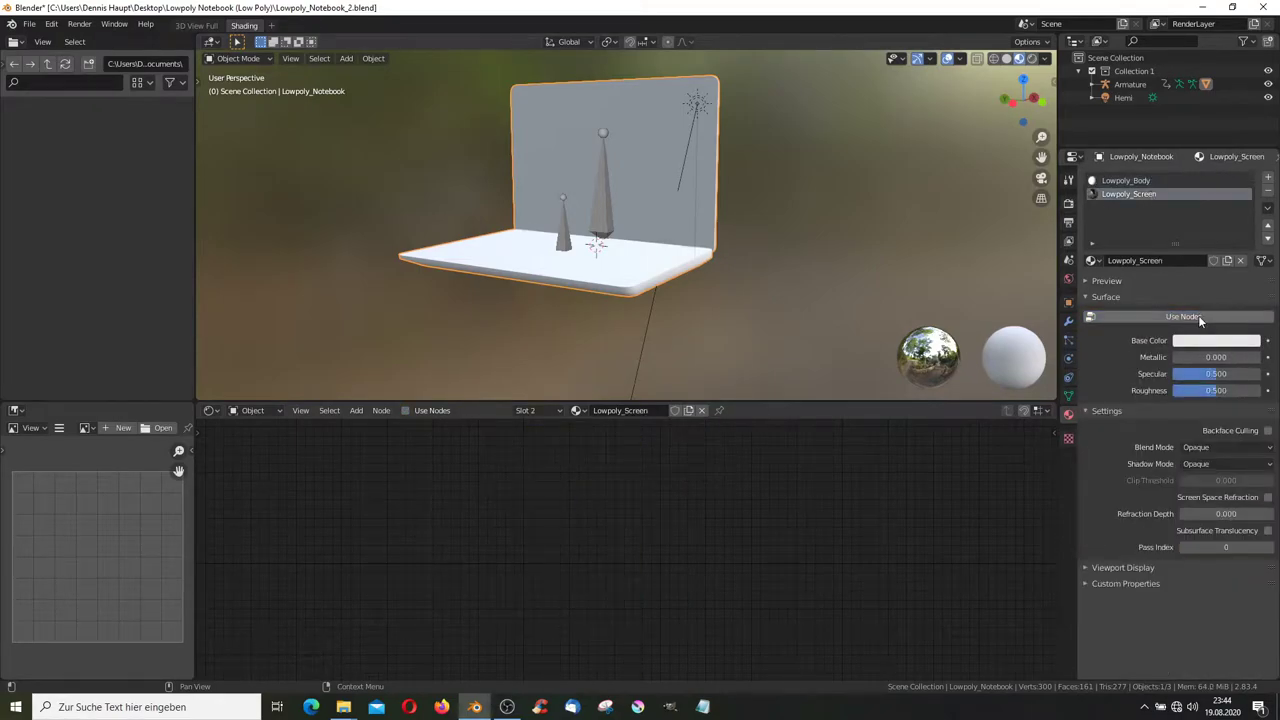
{"action": "left_click", "coordinate": [1198, 315]}
{"action": "key", "text": "super+Left"}
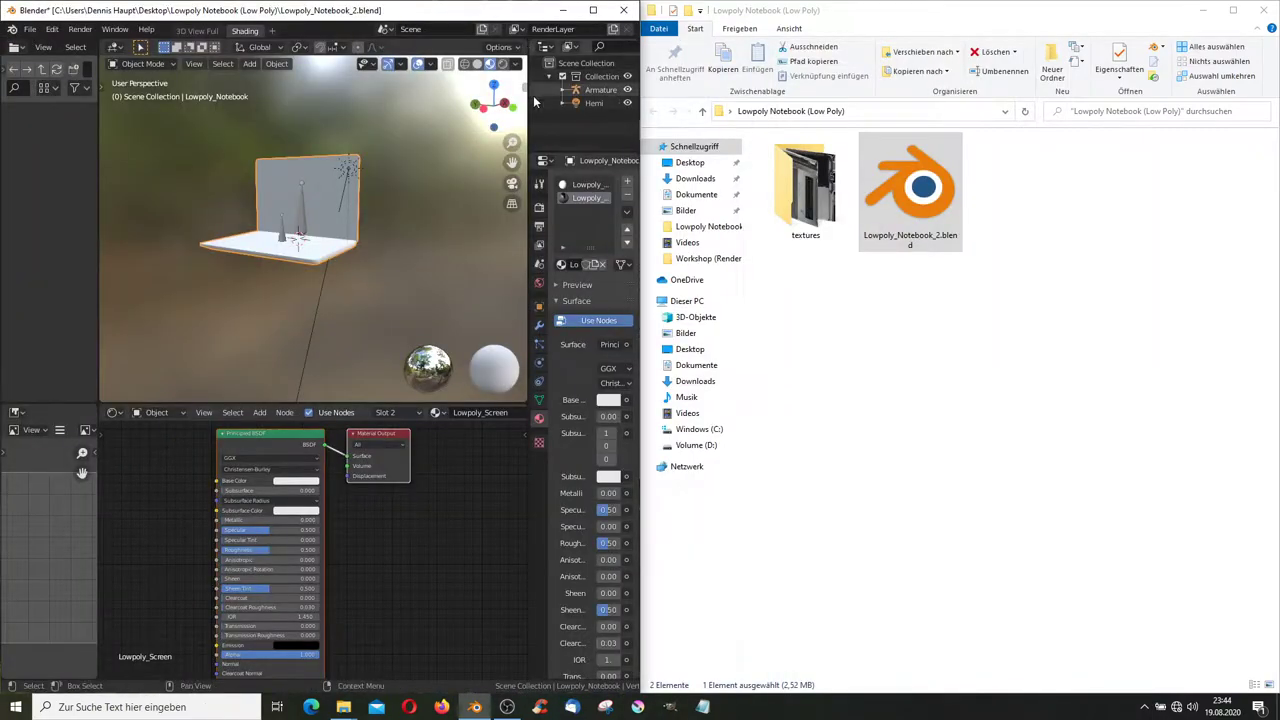
- Add the laptop colour image from the textures folder as Lowpoly_Body's Base Color texture
{"action": "scroll", "coordinate": [405, 447], "scroll_direction": "down", "scroll_amount": 2}
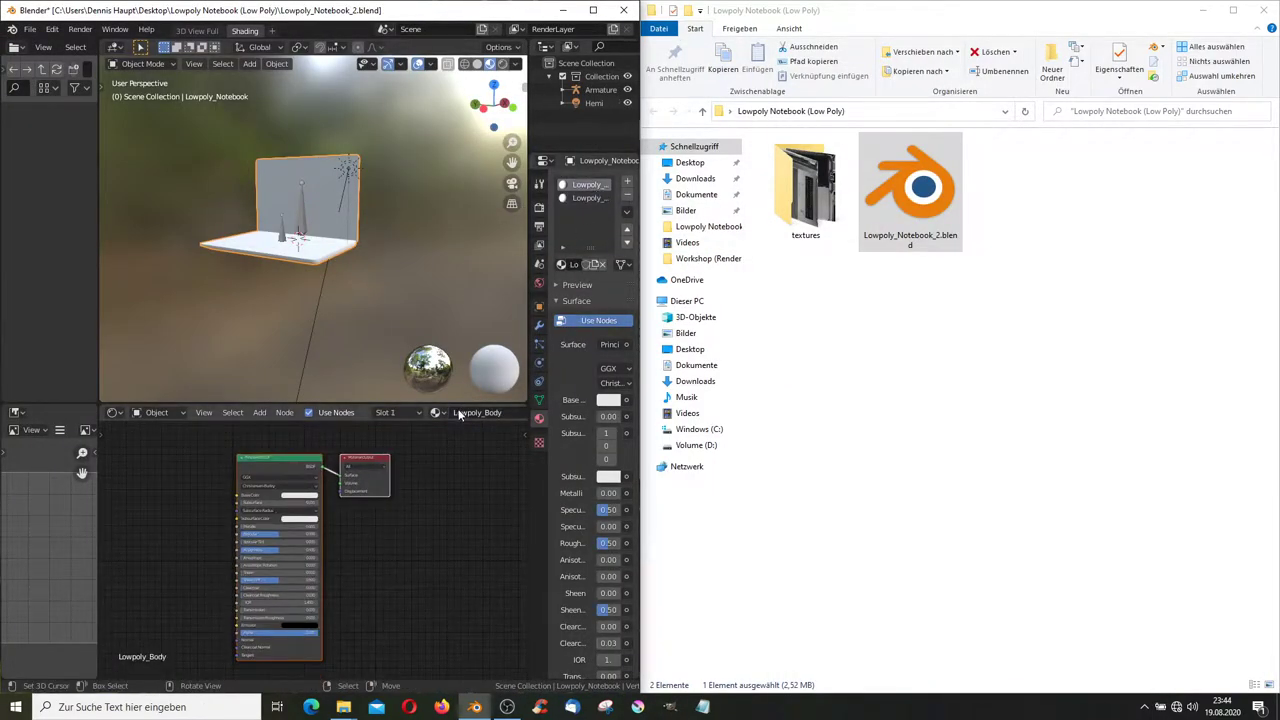
{"action": "double_click", "coordinate": [805, 190]}
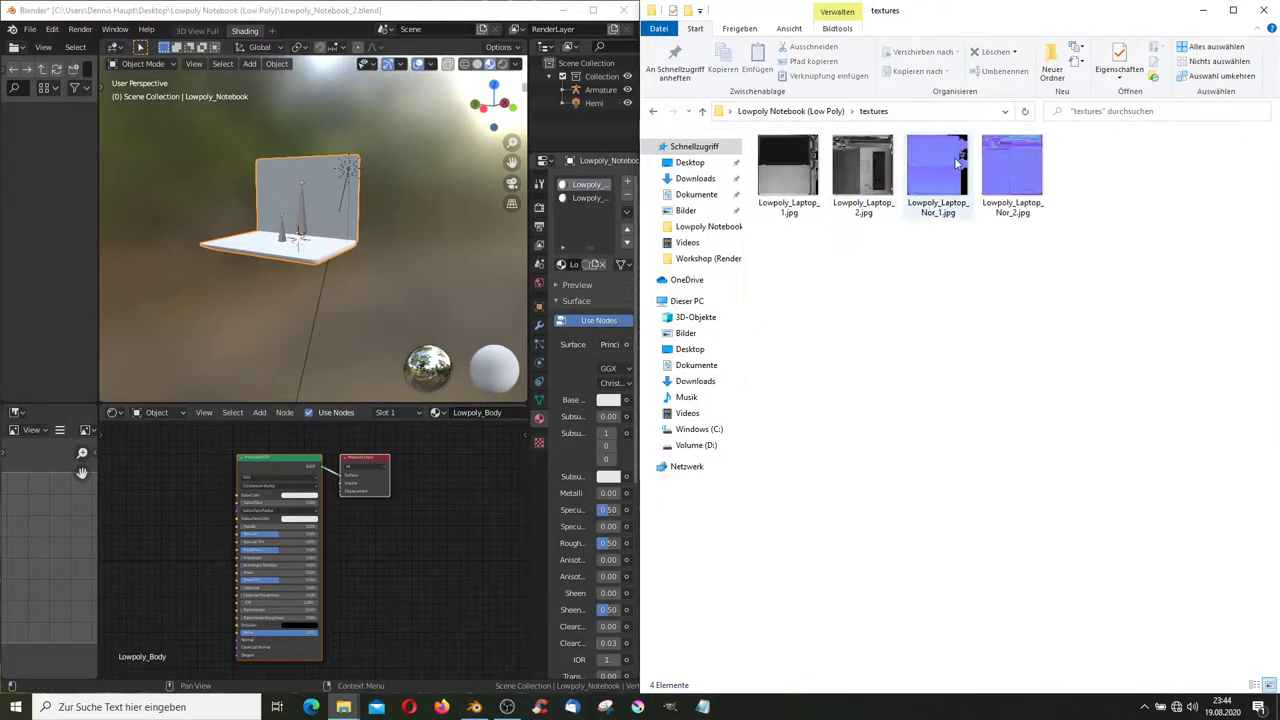
{"action": "left_click_drag", "start_coordinate": [863, 175], "coordinate": [363, 380]}
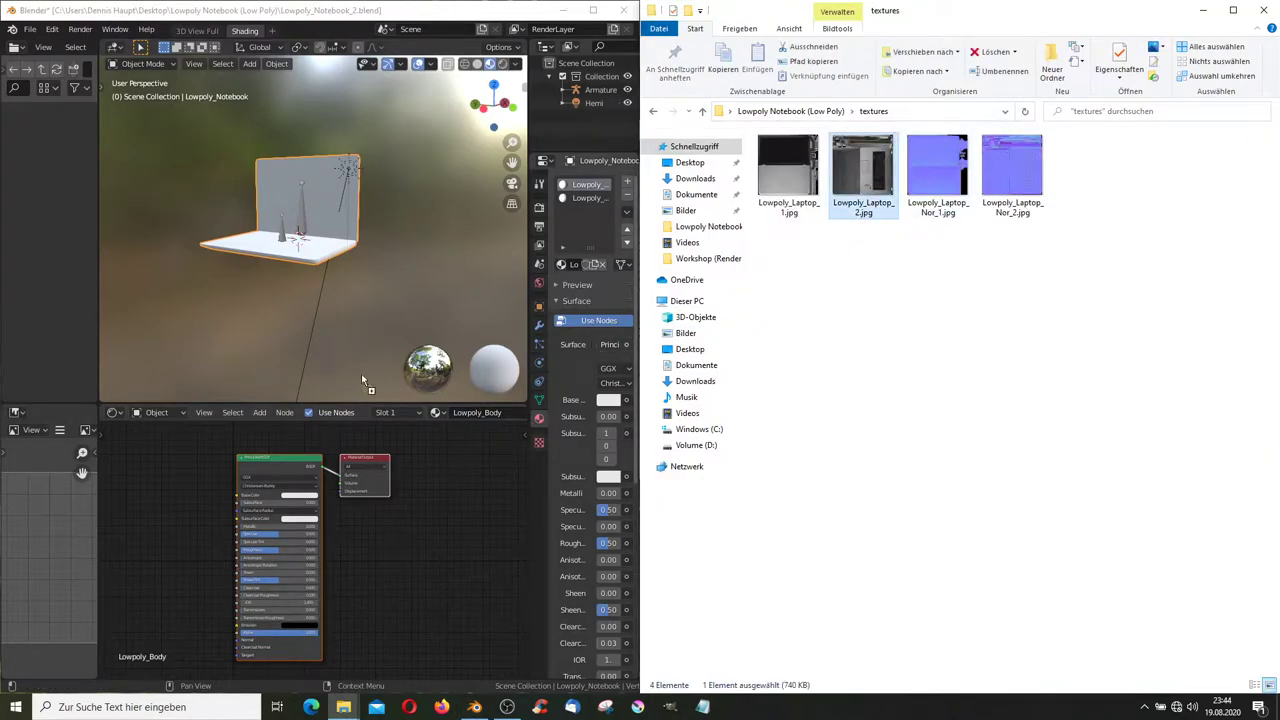
{"action": "mouse_move", "coordinate": [172, 458]}
{"action": "left_mouse_down"}
{"action": "mouse_move", "coordinate": [470, 462]}
{"action": "mouse_move", "coordinate": [281, 459]}
{"action": "mouse_move", "coordinate": [406, 515]}
{"action": "mouse_move", "coordinate": [436, 512]}
{"action": "left_mouse_up"}
{"action": "middle_click_drag", "start_coordinate": [434, 512], "coordinate": [434, 442]}
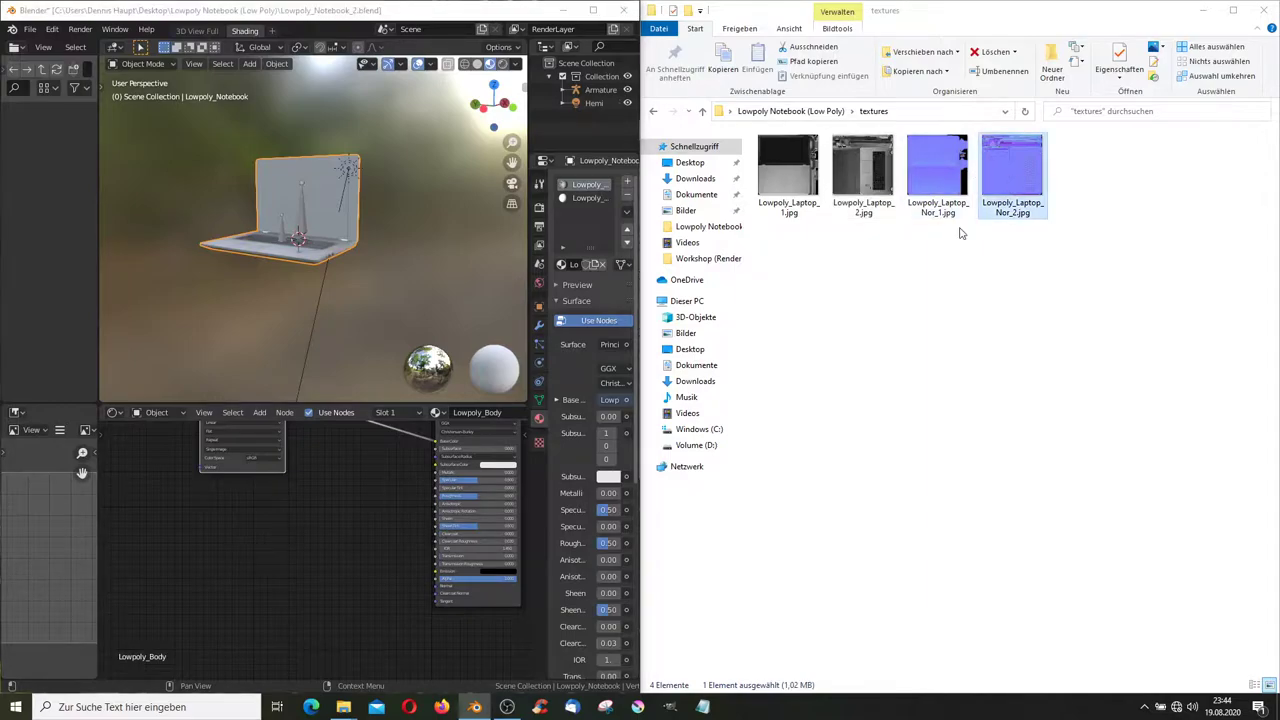
- Route Lowpoly_Laptop_Nor_2.jpg as Non-Color through a Normal Map into the body shader's Normal
{"action": "left_click_drag", "start_coordinate": [1013, 183], "coordinate": [237, 590]}
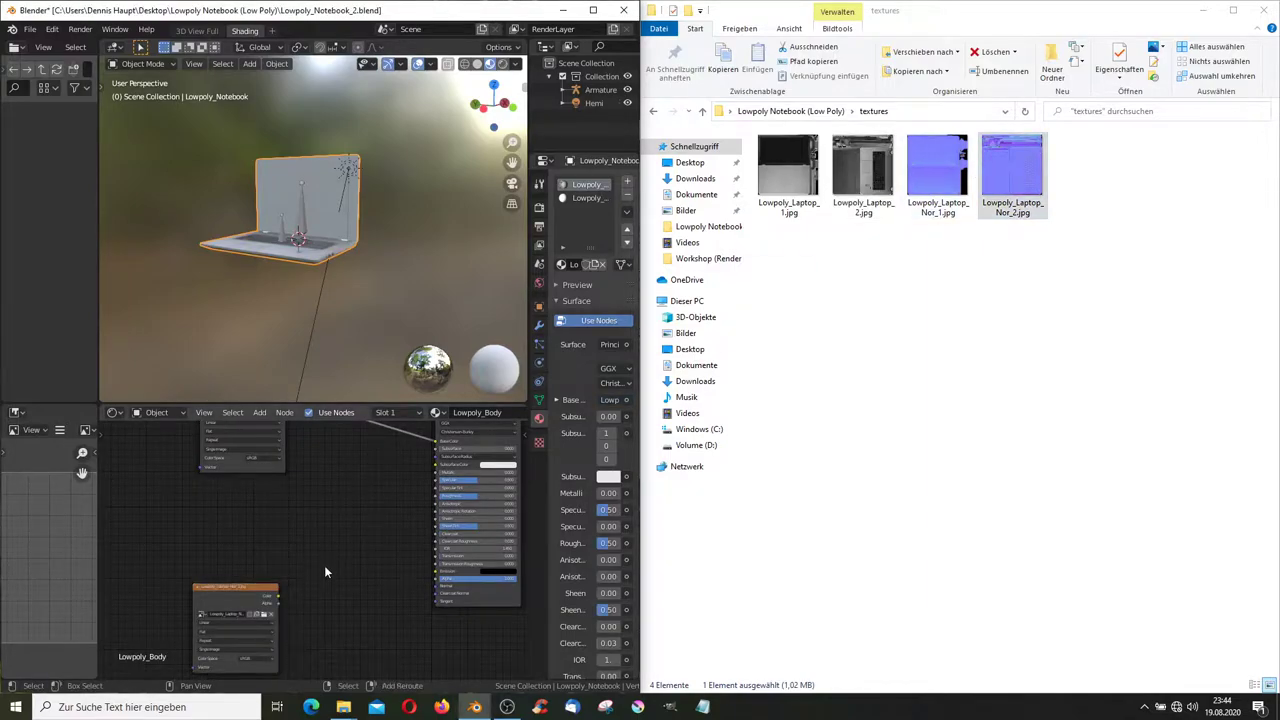
{"action": "key", "text": "shift+a"}
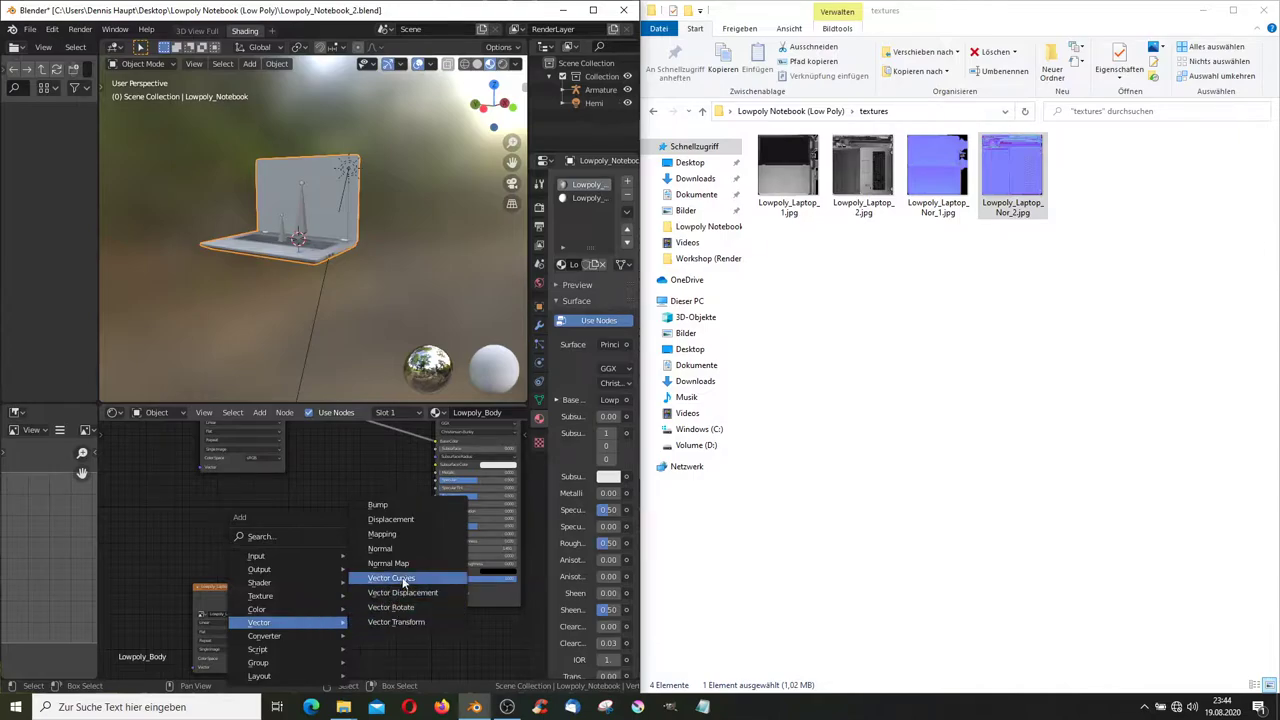
{"action": "left_click", "coordinate": [400, 564]}
{"action": "left_click_drag", "start_coordinate": [282, 603], "coordinate": [326, 632]}
{"action": "left_click", "coordinate": [262, 657]}
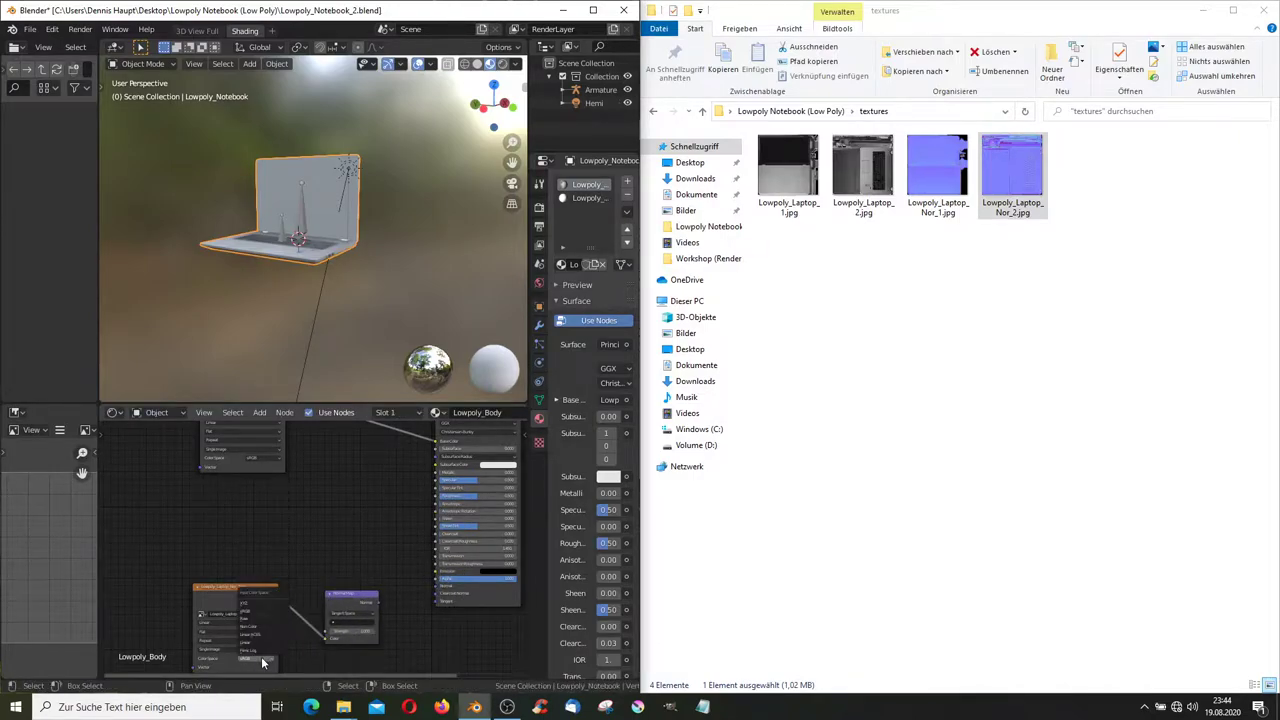
{"action": "left_click", "coordinate": [258, 630]}
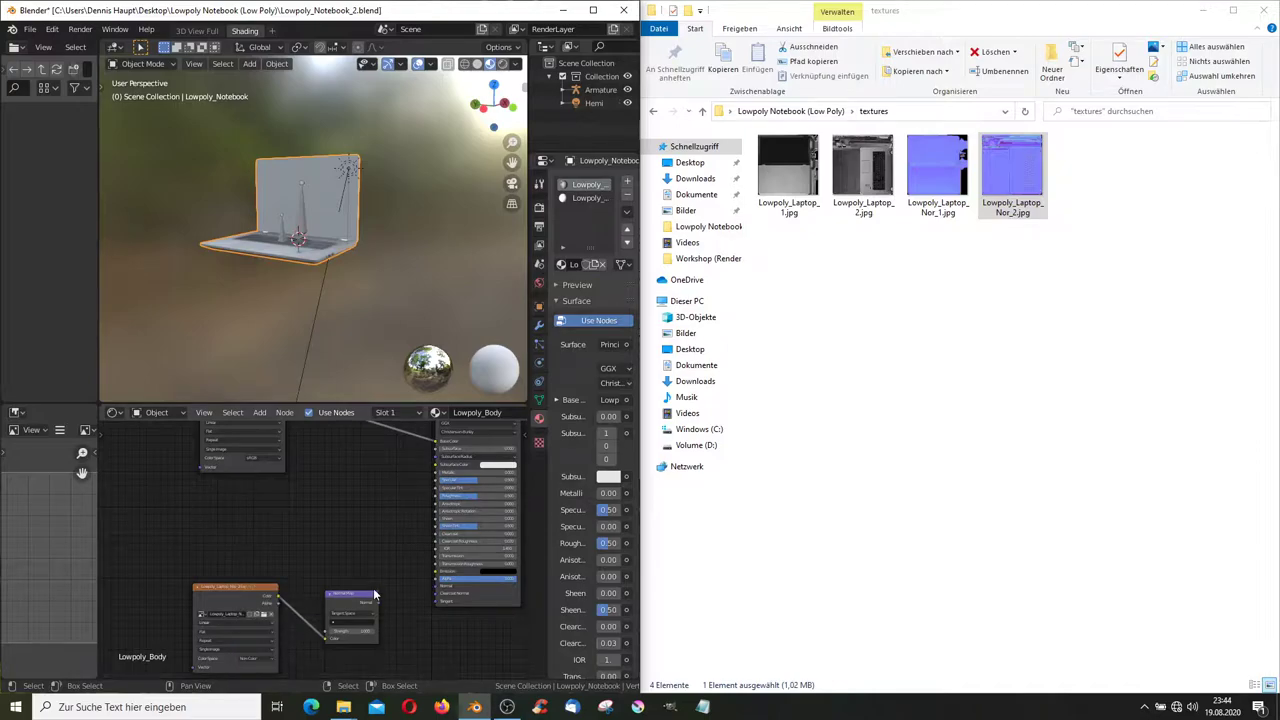
{"action": "left_click_drag", "start_coordinate": [379, 608], "coordinate": [428, 546]}
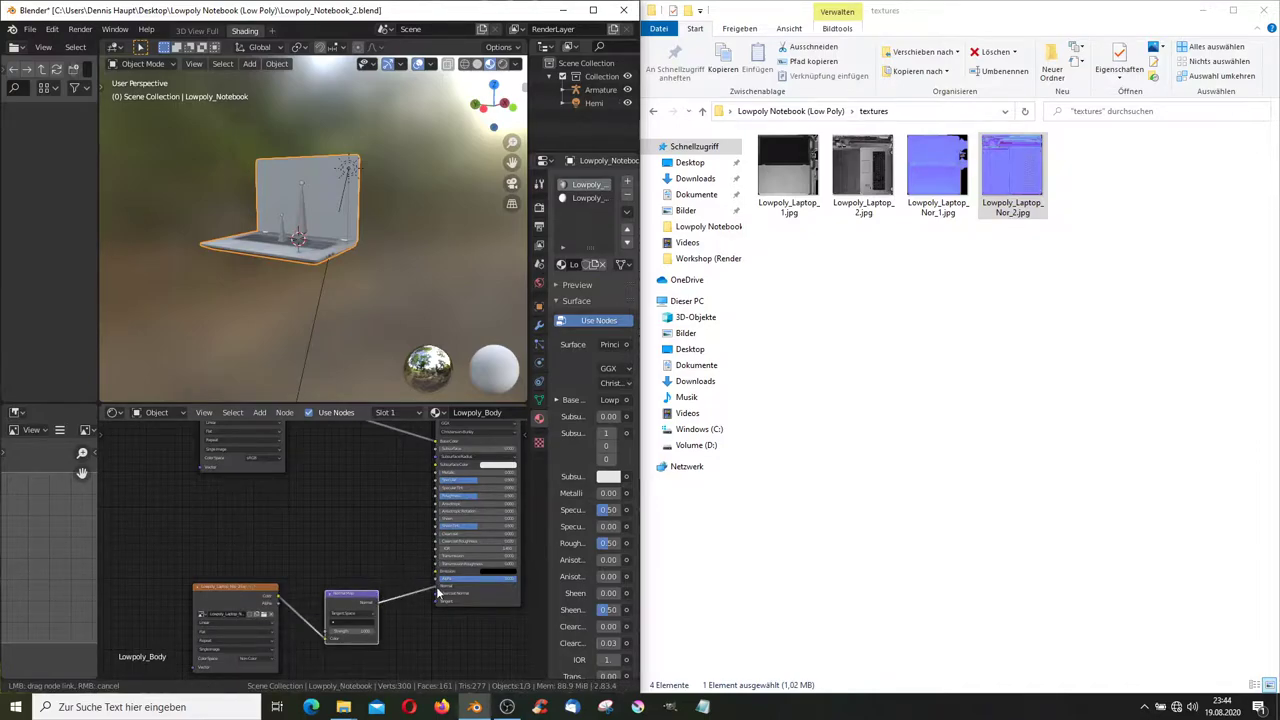
{"action": "left_click_drag", "start_coordinate": [437, 592], "coordinate": [437, 599]}
{"action": "scroll", "coordinate": [344, 179], "scroll_direction": "up", "scroll_amount": 5}
{"action": "mouse_move", "coordinate": [344, 179]}
{"action": "middle_mouse_down"}
{"action": "mouse_move", "coordinate": [399, 232]}
{"action": "mouse_move", "coordinate": [405, 285]}
{"action": "middle_mouse_up"}
{"action": "scroll", "coordinate": [405, 290], "scroll_direction": "down", "scroll_amount": 3}
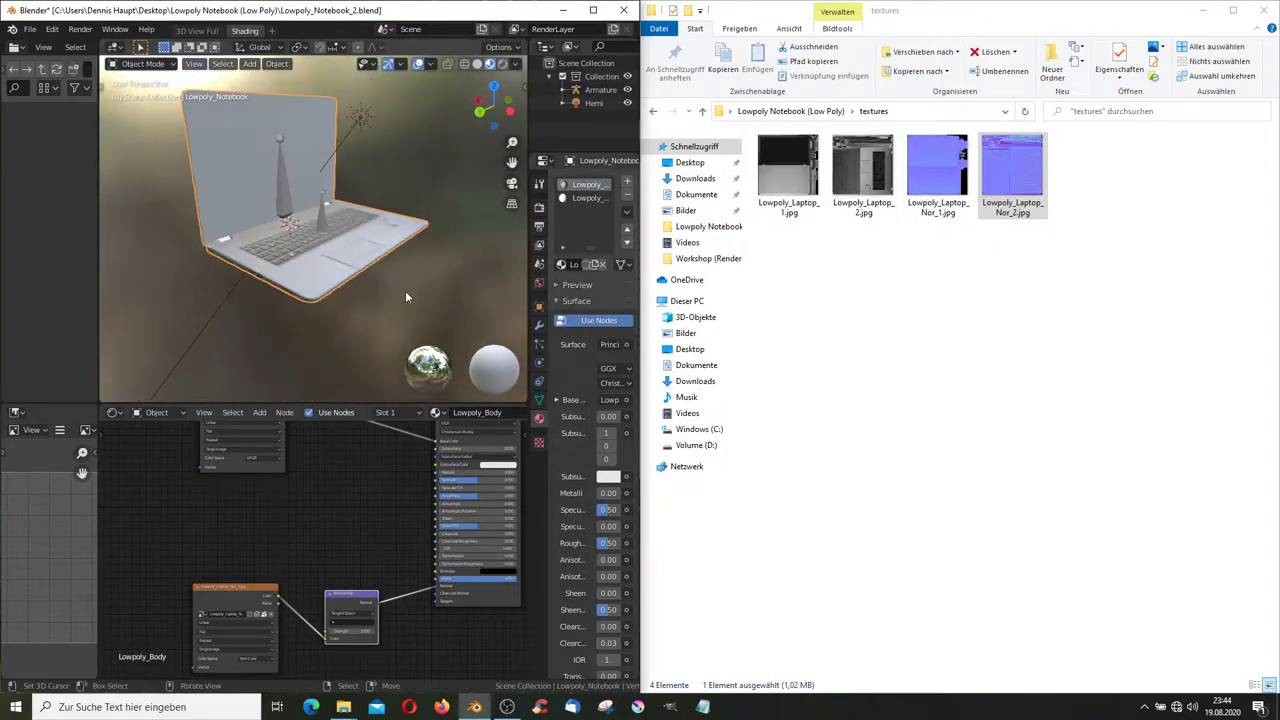
{"action": "scroll", "coordinate": [375, 456], "scroll_direction": "down", "scroll_amount": 2}
- Add Lowpoly_Laptop_1.jpg and Lowpoly_Laptop_Nor_1.jpg as image nodes in the Lowpoly_Screen material
{"action": "left_click", "coordinate": [578, 198]}
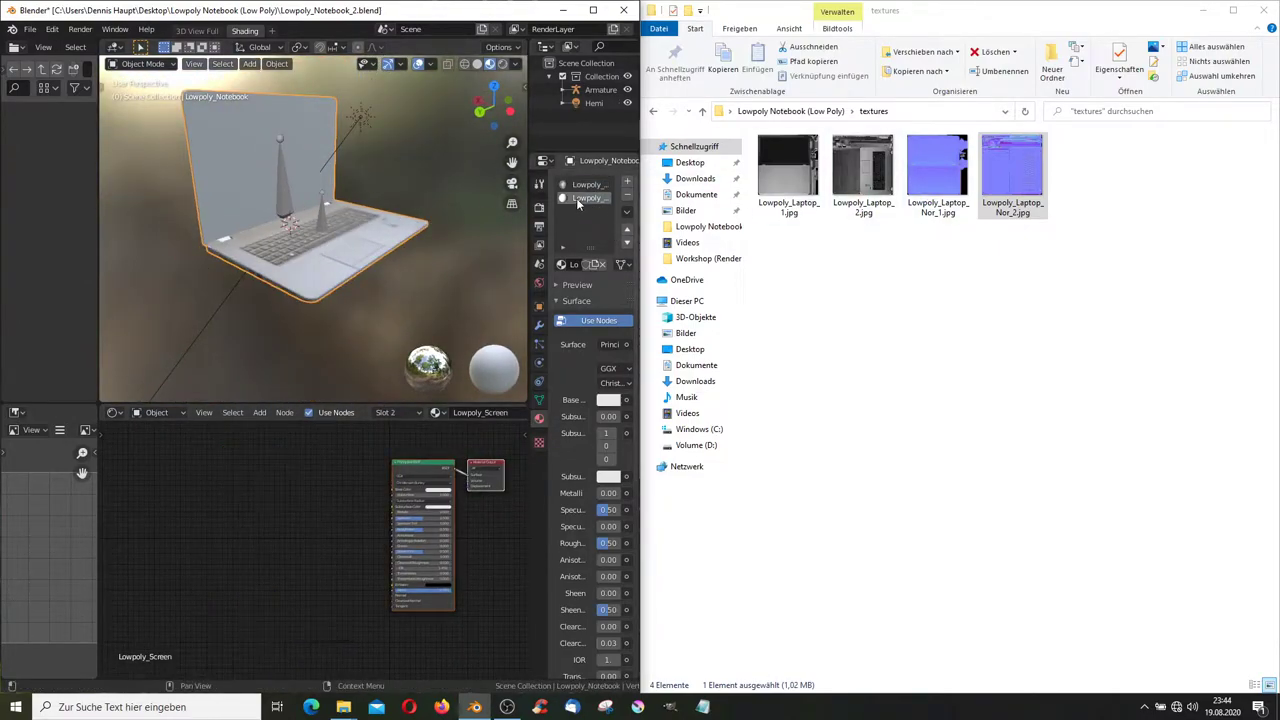
{"action": "left_click_drag", "start_coordinate": [787, 168], "coordinate": [306, 472]}
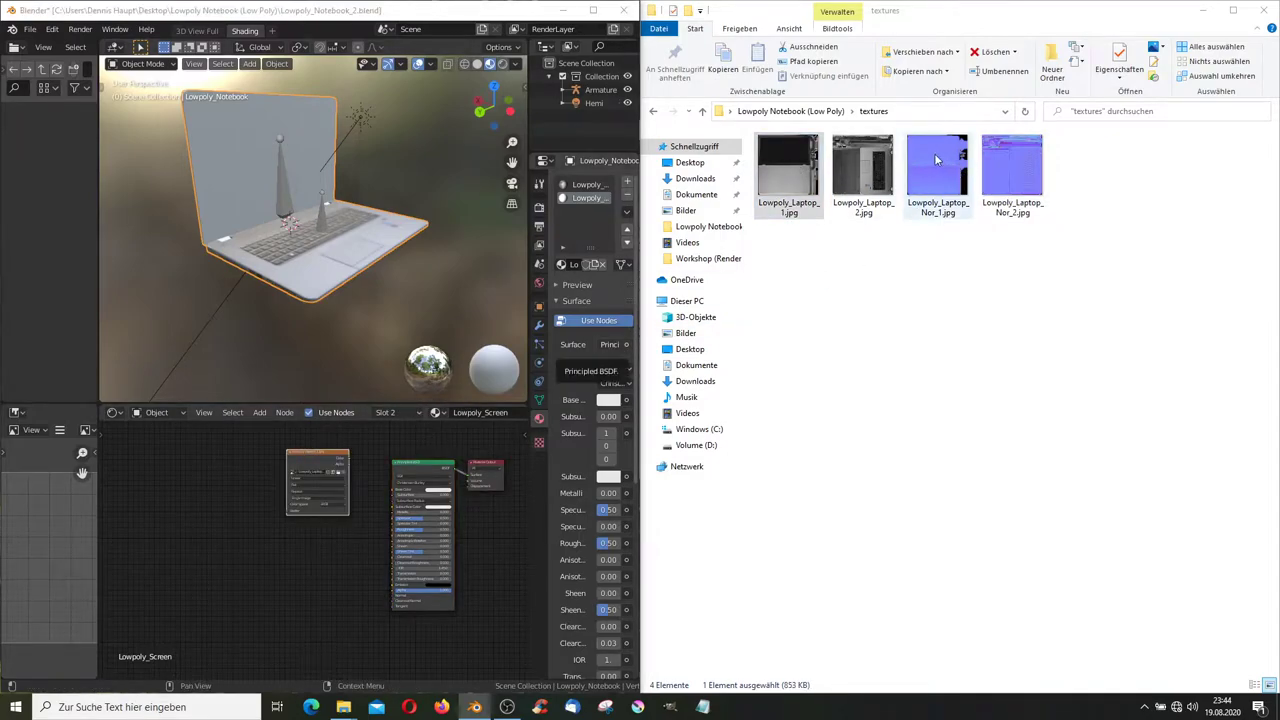
{"action": "left_click_drag", "start_coordinate": [934, 153], "coordinate": [316, 472]}
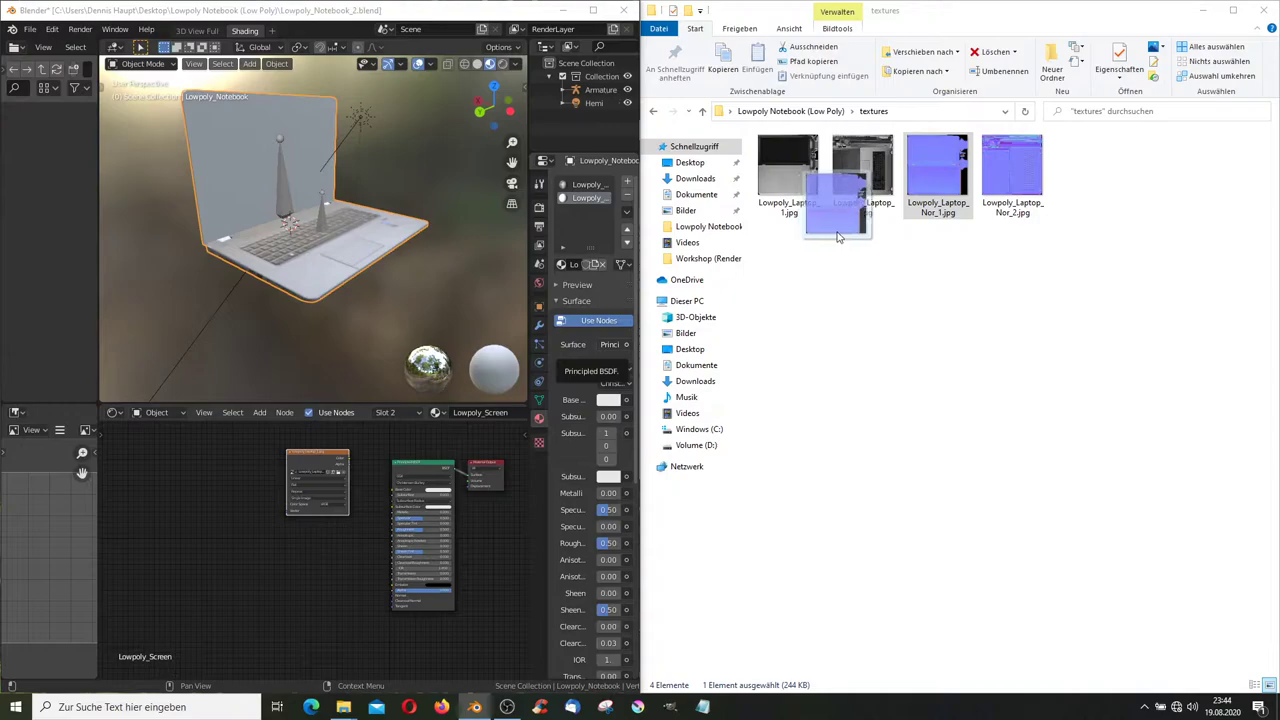
{"action": "left_click_drag", "start_coordinate": [266, 626], "coordinate": [262, 620]}
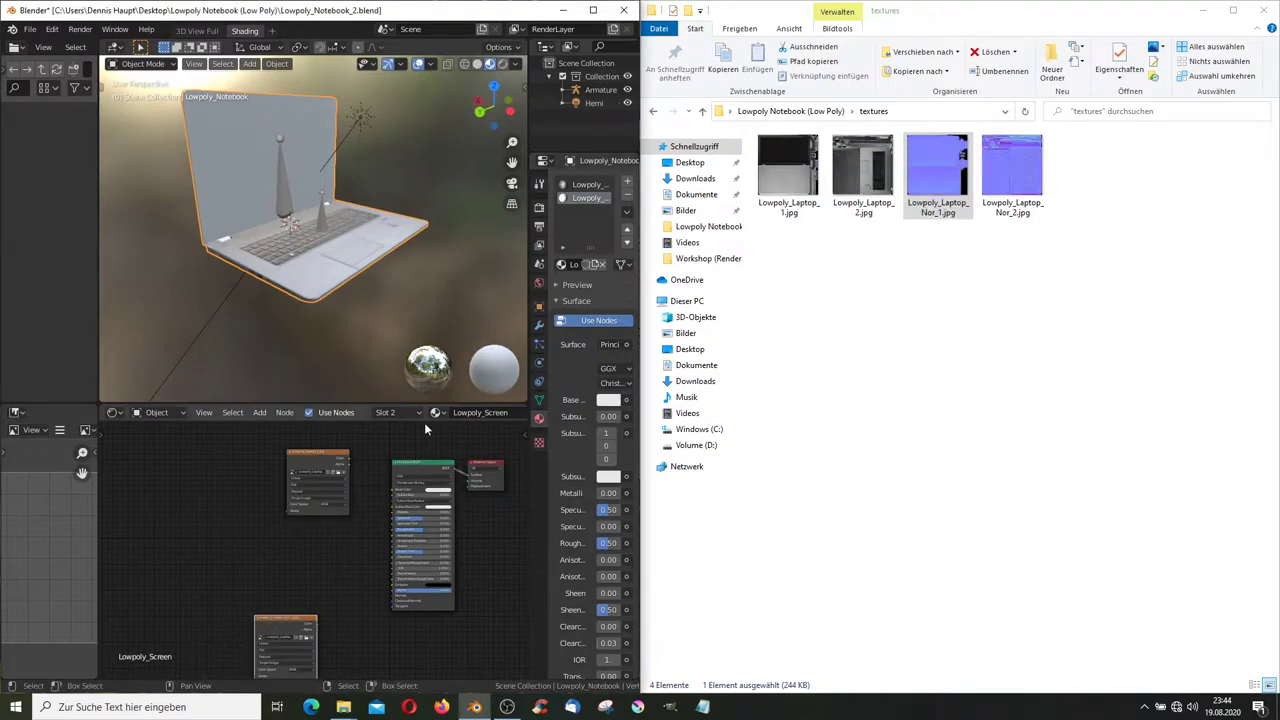
{"action": "left_click", "coordinate": [350, 459]}
- Maximize Blender and connect the Lowpoly_Laptop_1.jpg colour toward the screen shader's Base Color
{"action": "left_click_drag", "start_coordinate": [397, 492], "coordinate": [349, 461]}
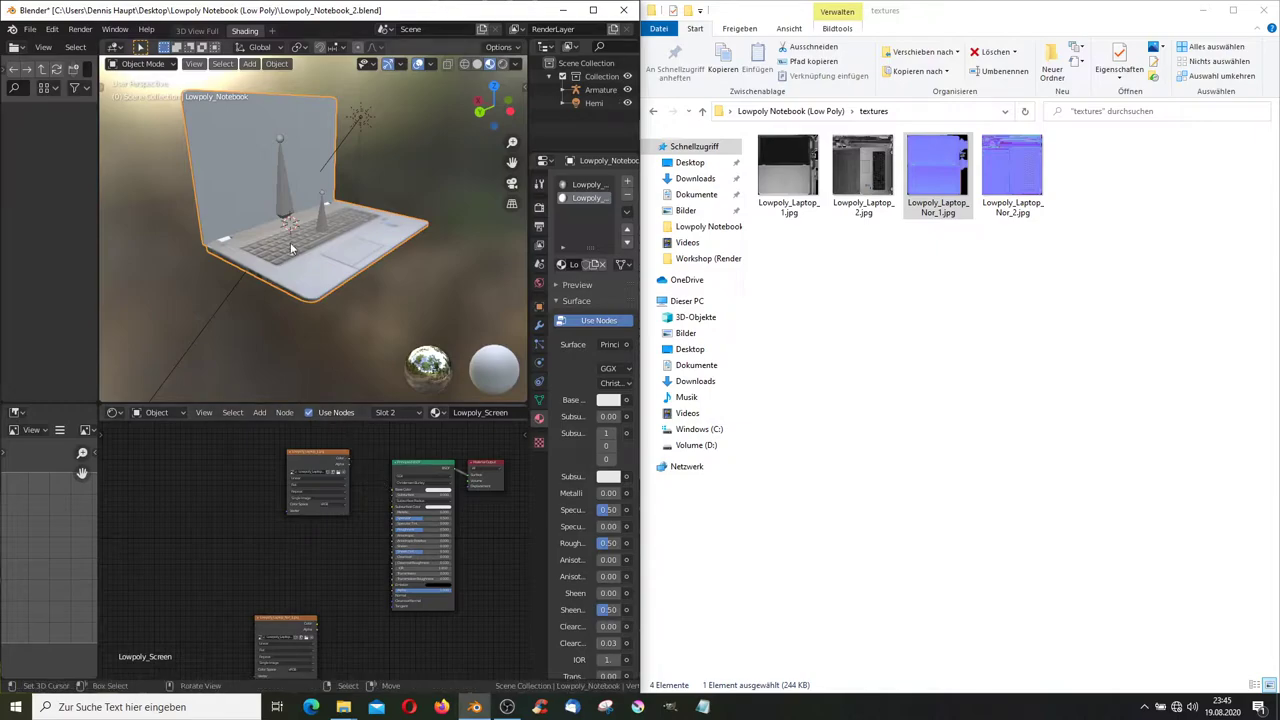
{"action": "scroll", "coordinate": [362, 470], "scroll_direction": "up", "scroll_amount": 1}
{"action": "scroll", "coordinate": [358, 492], "scroll_direction": "up", "scroll_amount": 1}
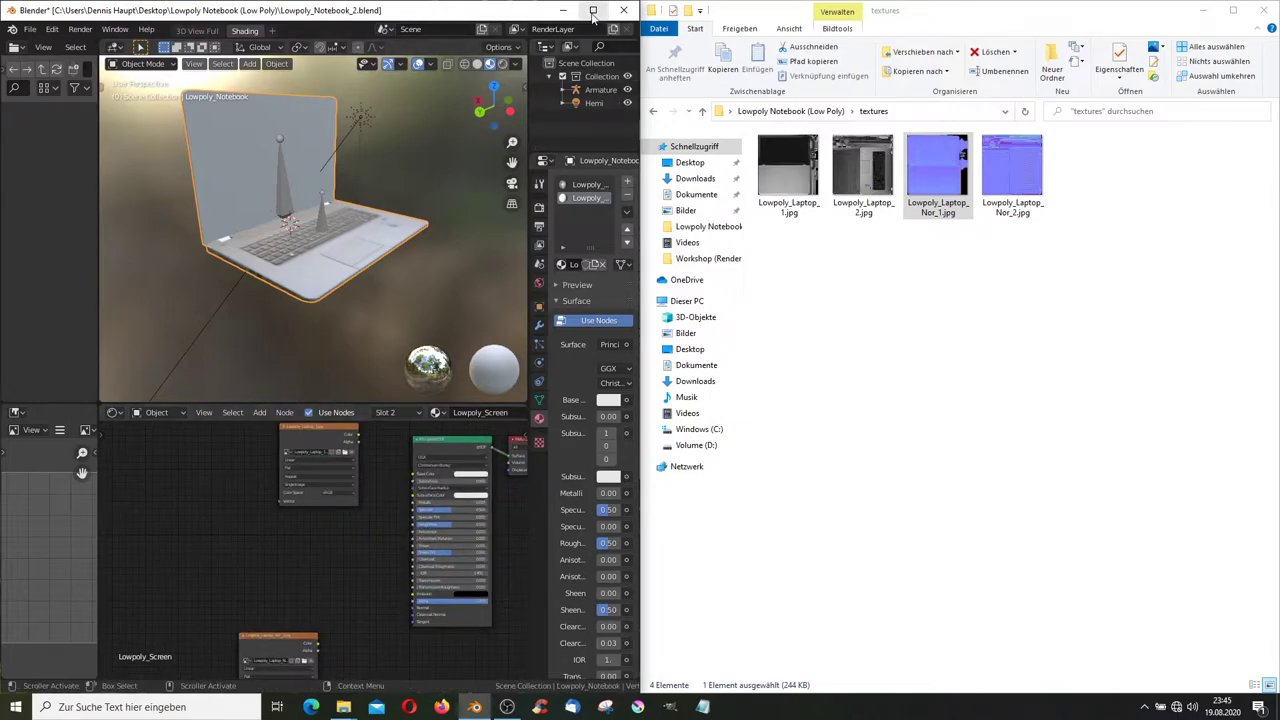
{"action": "left_click", "coordinate": [592, 10]}
{"action": "scroll", "coordinate": [703, 480], "scroll_direction": "up", "scroll_amount": 2}
{"action": "scroll", "coordinate": [607, 537], "scroll_direction": "up", "scroll_amount": 2}
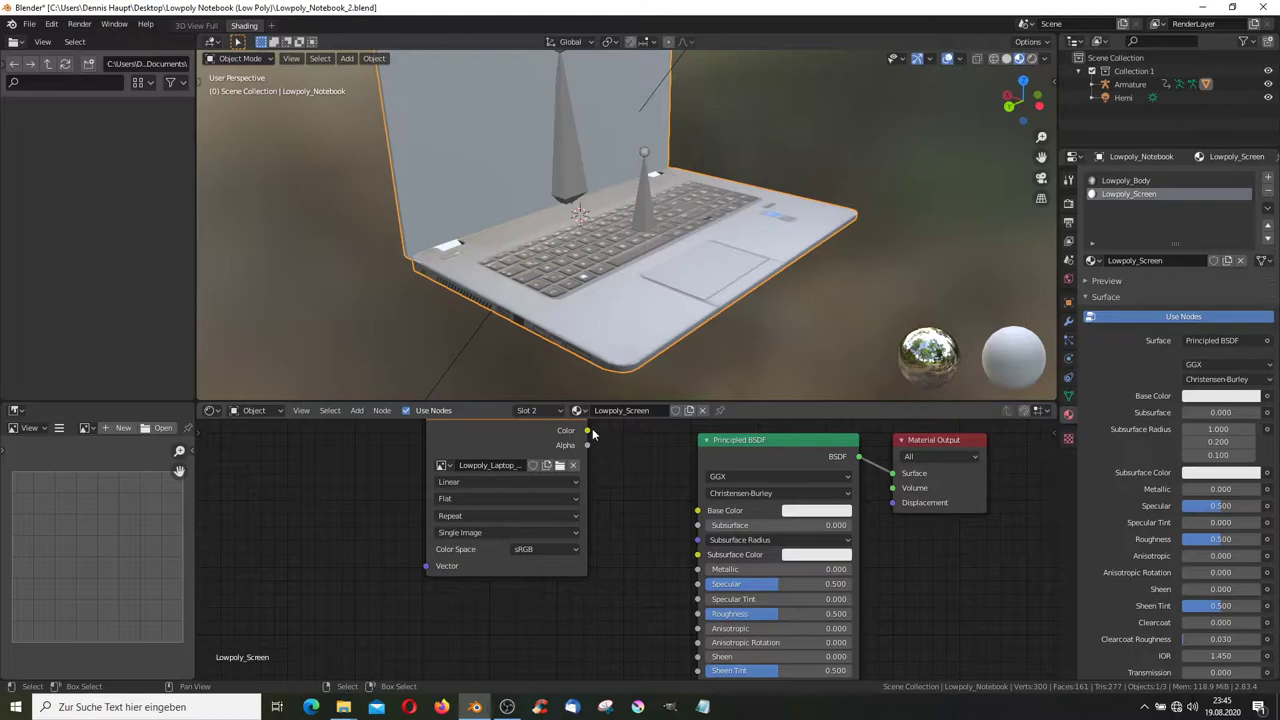
{"action": "mouse_move", "coordinate": [592, 432]}
{"action": "left_mouse_down"}
{"action": "mouse_move", "coordinate": [662, 537]}
{"action": "mouse_move", "coordinate": [697, 511]}
{"action": "left_mouse_up"}
- Finish linking the screen image to Base Color and add a Normal Map node
{"action": "scroll", "coordinate": [653, 512], "scroll_direction": "down", "scroll_amount": 2}
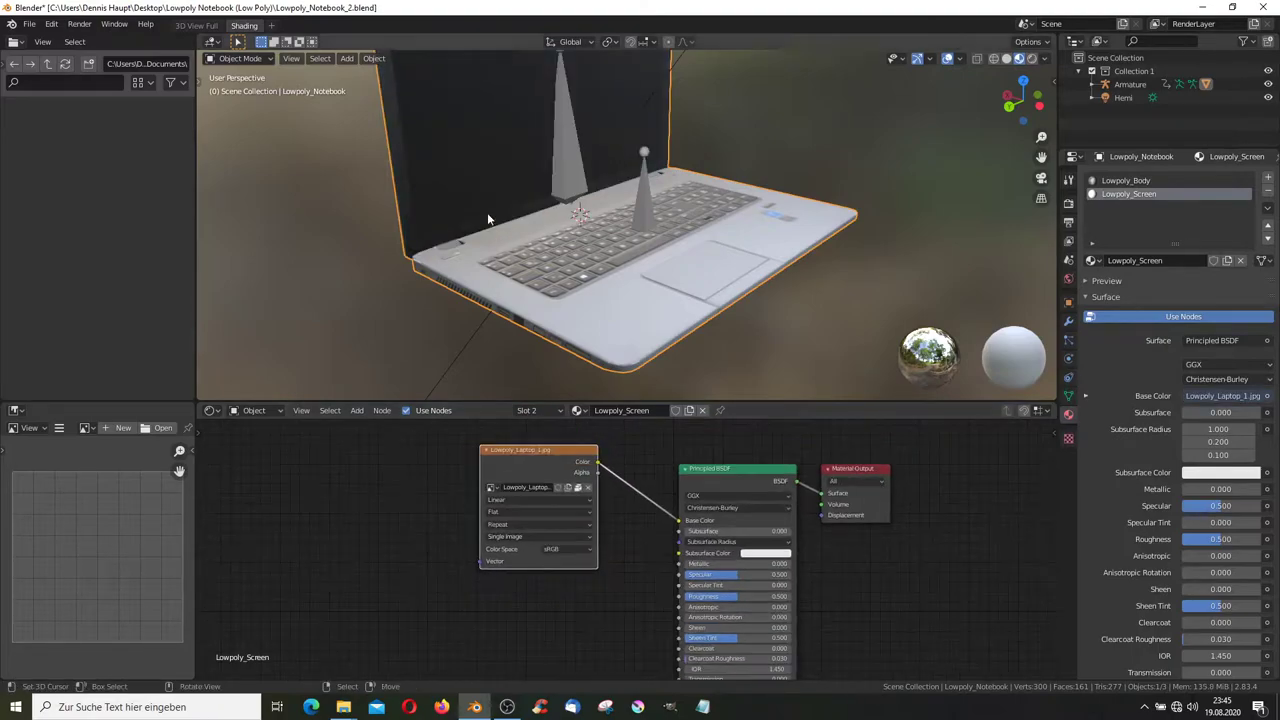
{"action": "mouse_move", "coordinate": [487, 212]}
{"action": "middle_mouse_down"}
{"action": "mouse_move", "coordinate": [655, 197]}
{"action": "mouse_move", "coordinate": [441, 195]}
{"action": "mouse_move", "coordinate": [617, 198]}
{"action": "mouse_move", "coordinate": [486, 268]}
{"action": "mouse_move", "coordinate": [540, 330]}
{"action": "middle_mouse_up"}
{"action": "scroll", "coordinate": [578, 548], "scroll_direction": "down", "scroll_amount": 1}
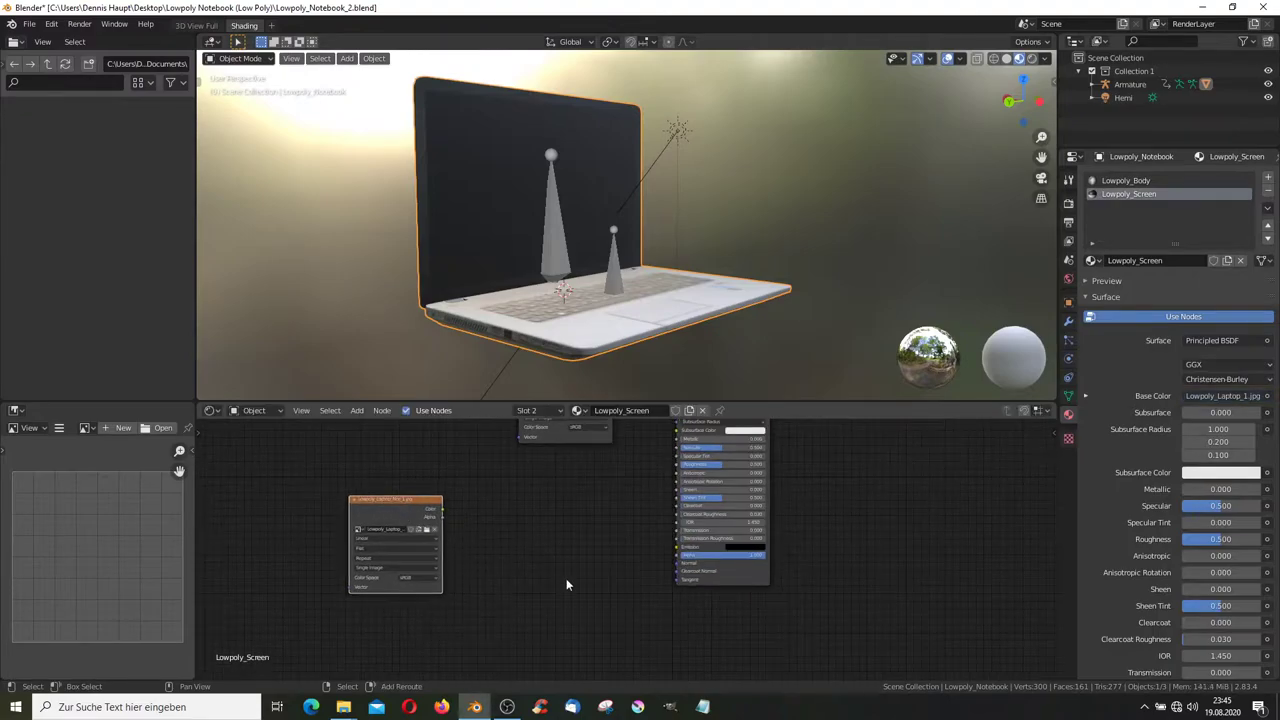
{"action": "key", "text": "shift+a"}
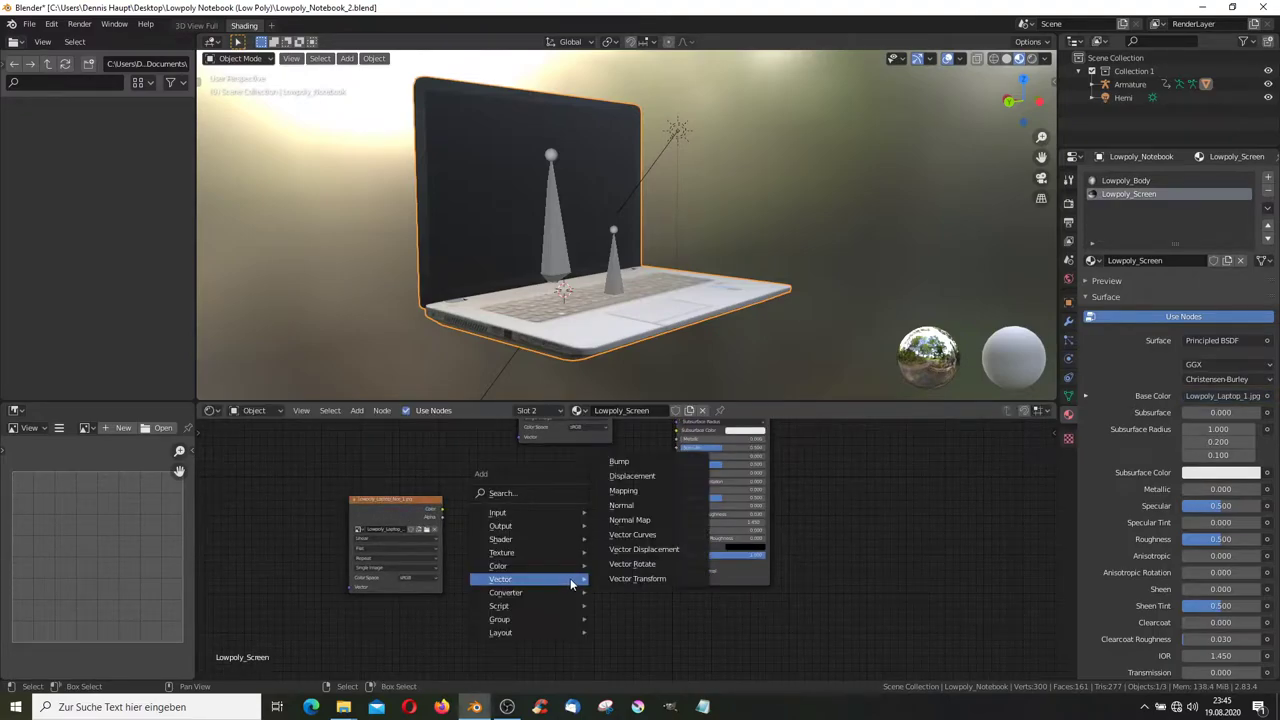
{"action": "left_click", "coordinate": [645, 521]}
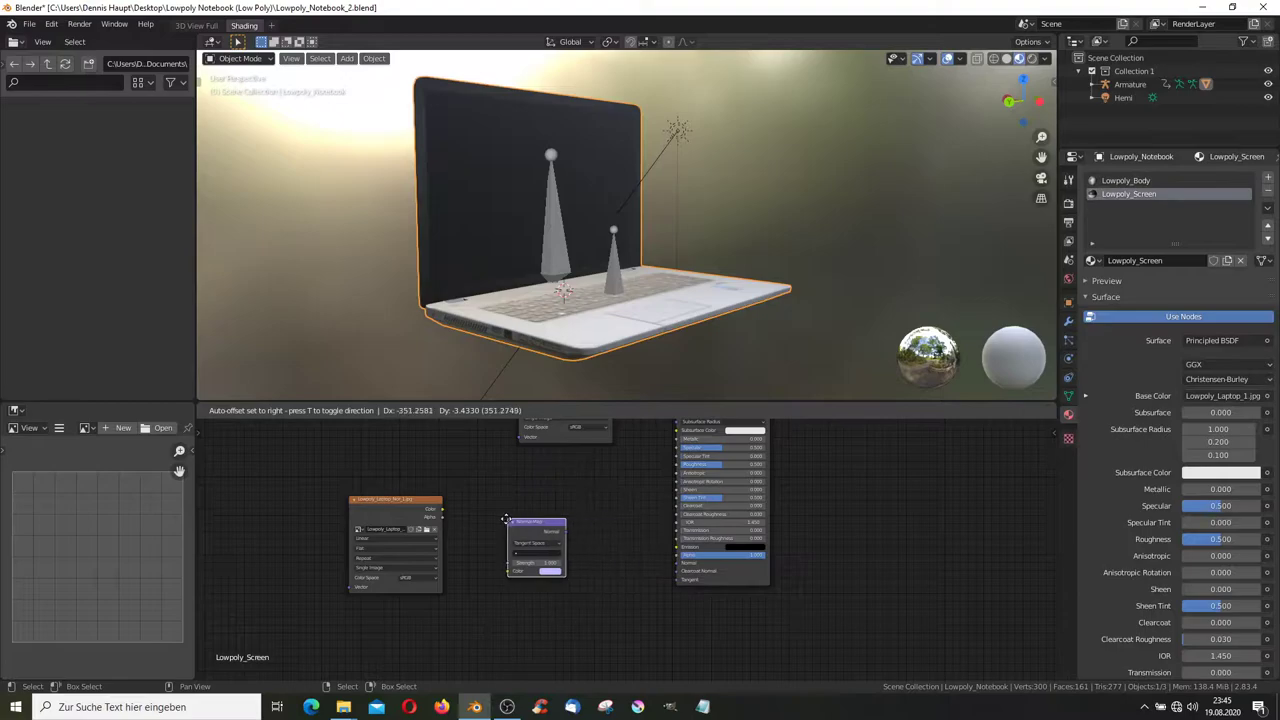
{"action": "left_click", "coordinate": [540, 530]}
- Set Lowpoly_Laptop_Nor_1.jpg to Non-Color and route it through the Normal Map into Normal
{"action": "scroll", "coordinate": [501, 590], "scroll_direction": "up", "scroll_amount": 3}
{"action": "left_click", "coordinate": [440, 603]}
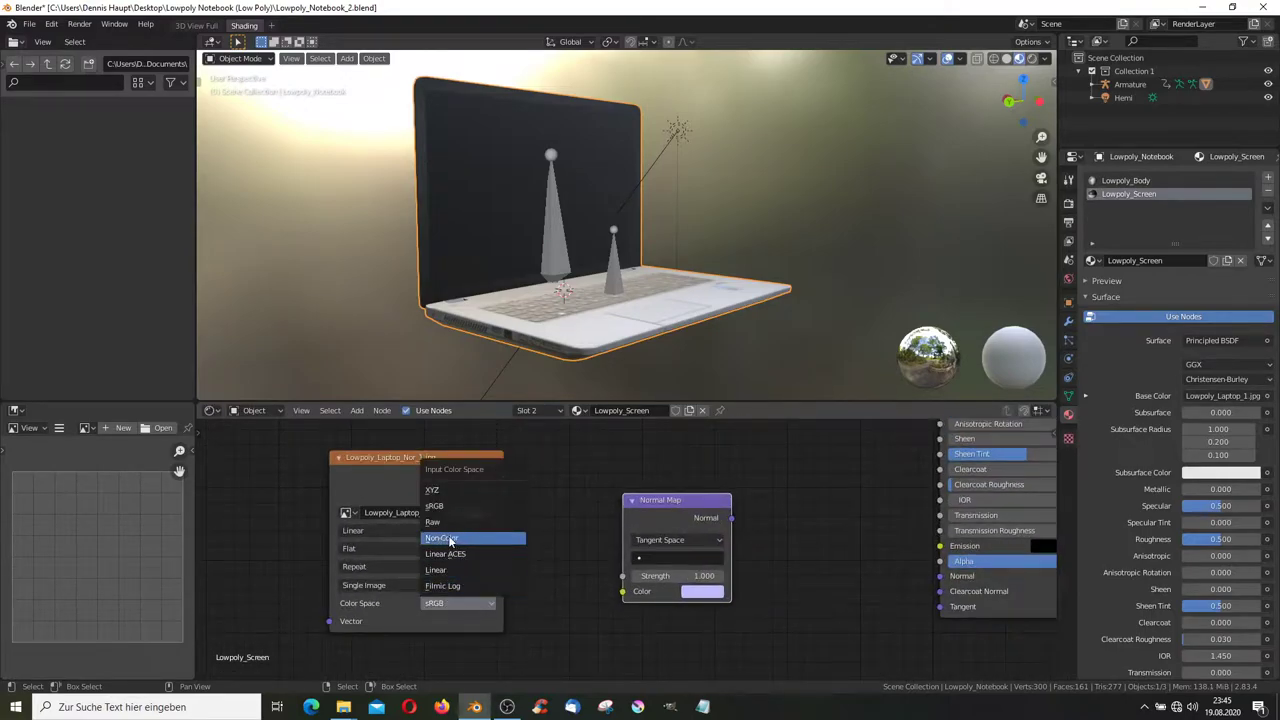
{"action": "left_click", "coordinate": [455, 541]}
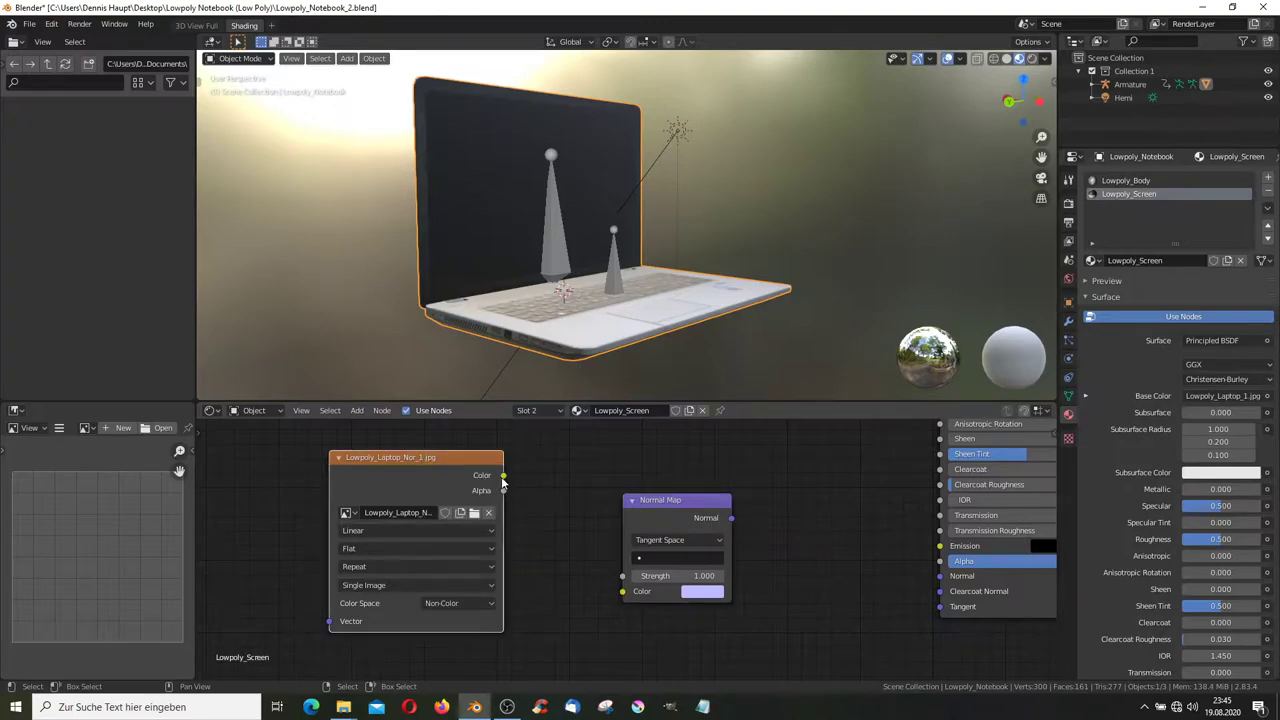
{"action": "left_click_drag", "start_coordinate": [503, 475], "coordinate": [622, 591]}
{"action": "middle_click_drag", "start_coordinate": [643, 591], "coordinate": [529, 637]}
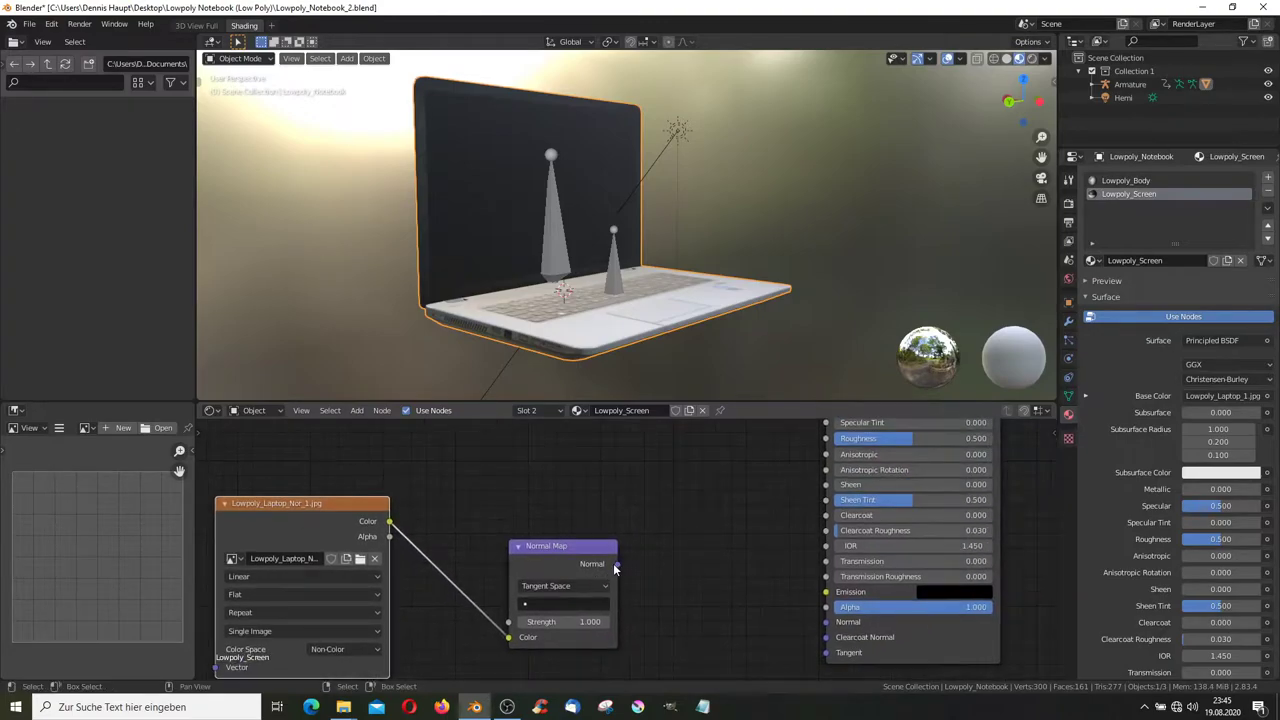
{"action": "left_click_drag", "start_coordinate": [617, 564], "coordinate": [826, 622]}
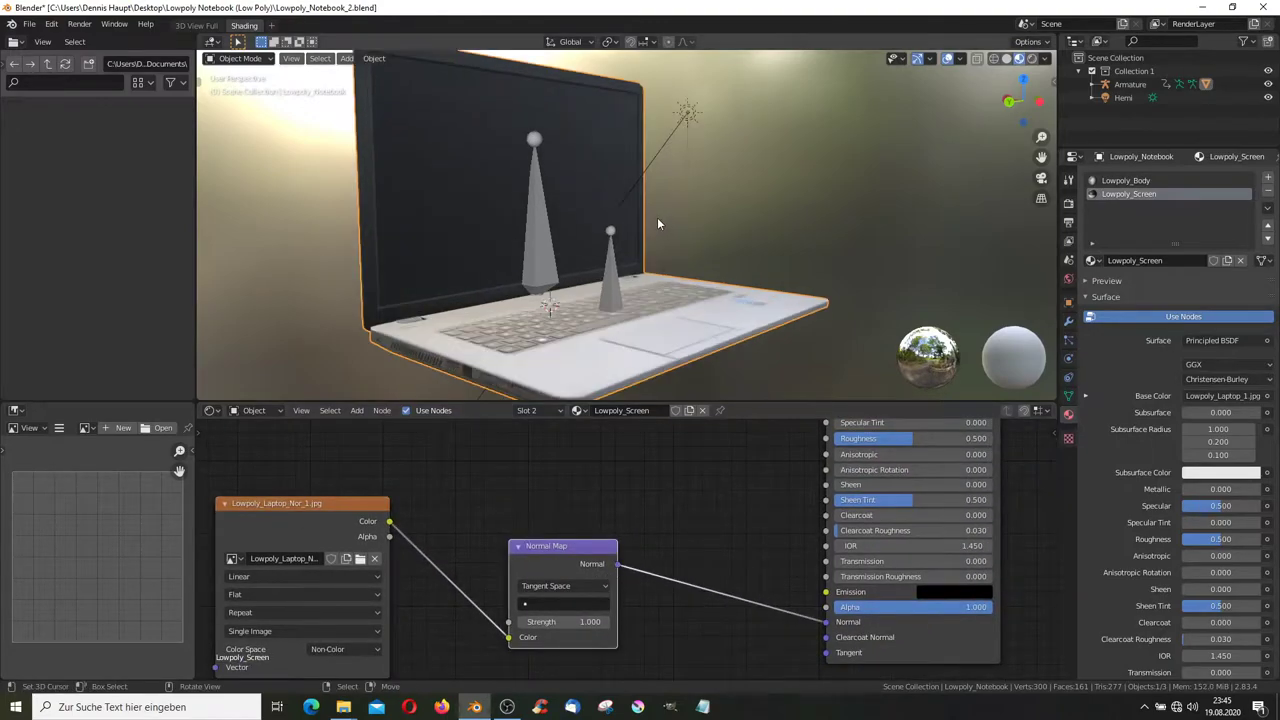
{"action": "middle_click_drag", "start_coordinate": [657, 217], "coordinate": [641, 220]}
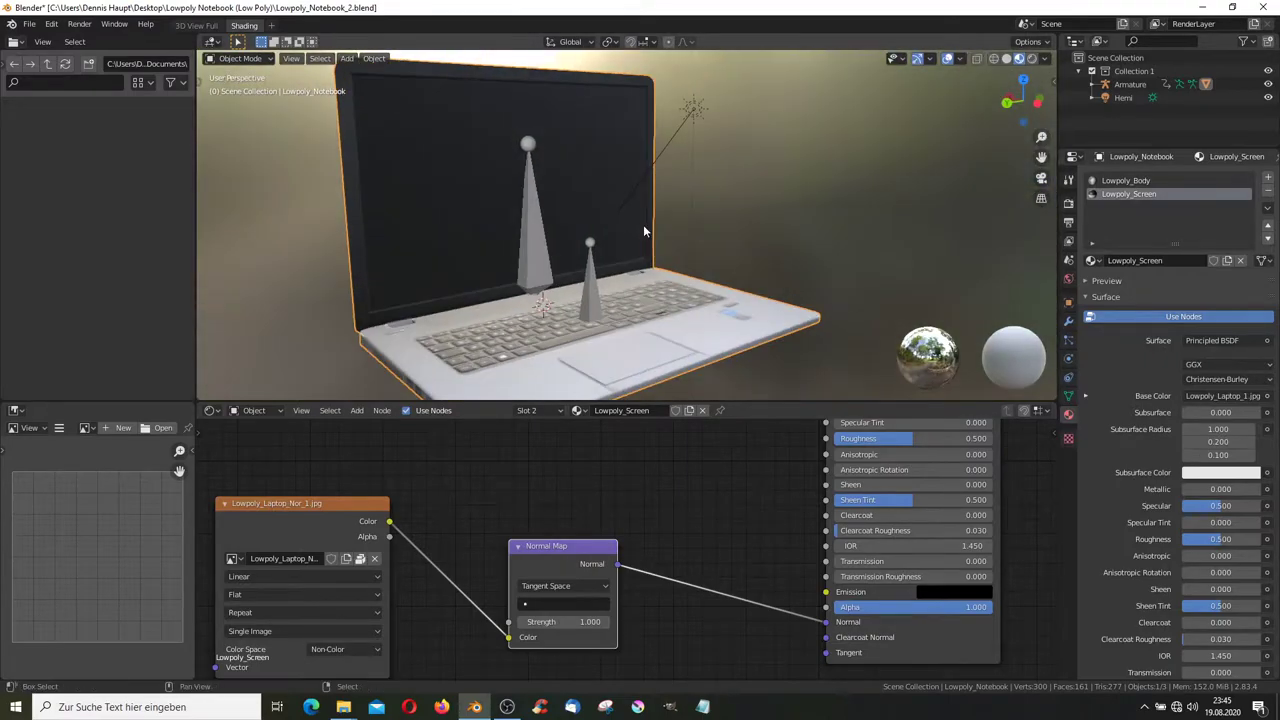
- Move the base-colour image node left and switch to the Lowpoly_Body material
{"action": "scroll", "coordinate": [668, 491], "scroll_direction": "down", "scroll_amount": 2}
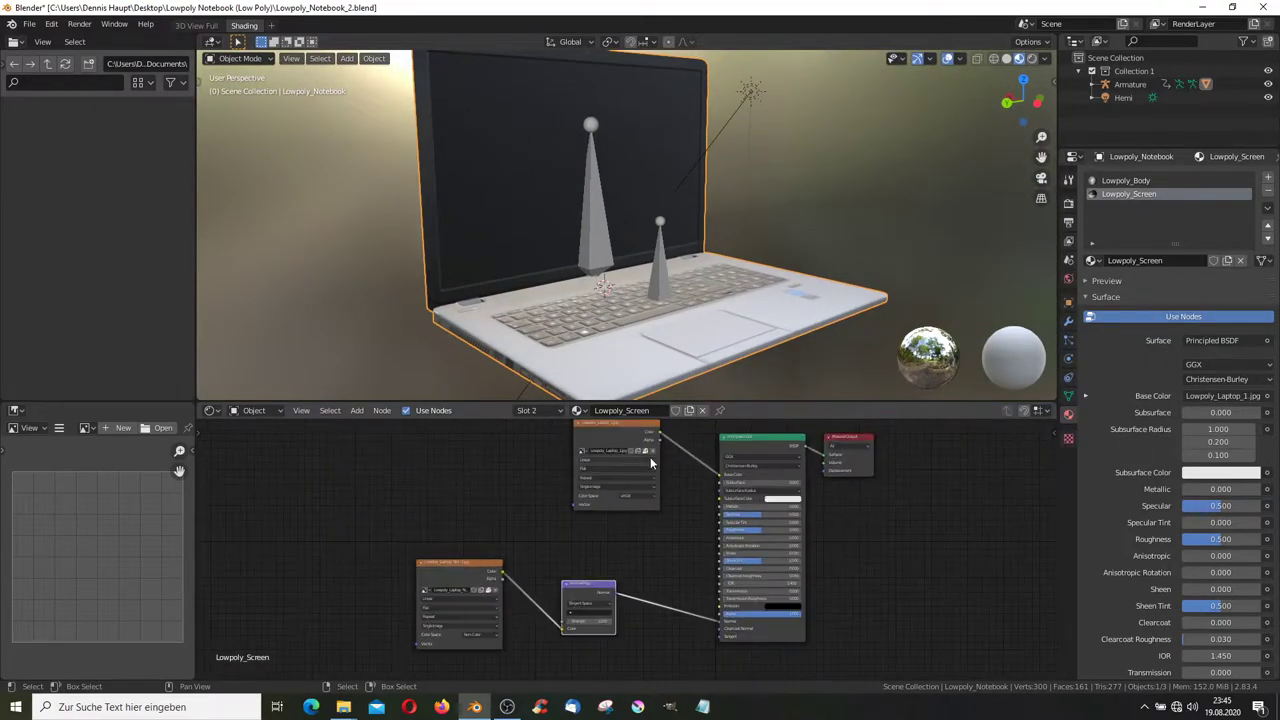
{"action": "left_click_drag", "start_coordinate": [615, 441], "coordinate": [408, 441]}
{"action": "scroll", "coordinate": [600, 250], "scroll_direction": "down", "scroll_amount": 2}
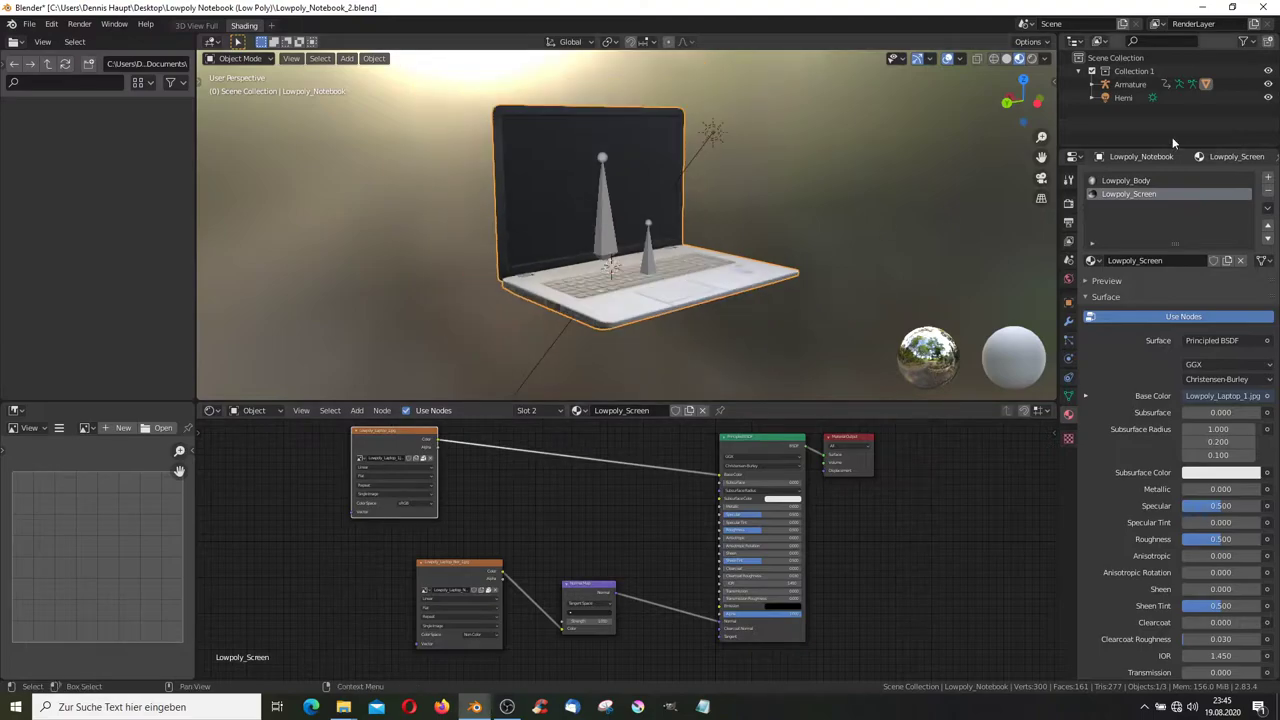
{"action": "left_click", "coordinate": [1126, 180]}
{"action": "scroll", "coordinate": [510, 225], "scroll_direction": "up", "scroll_amount": 3}
- Hide the viewport overlays and collapse the file browser so the 3D view fills the window
{"action": "mouse_move", "coordinate": [529, 210]}
{"action": "middle_mouse_down"}
{"action": "mouse_move", "coordinate": [610, 173]}
{"action": "mouse_move", "coordinate": [679, 163]}
{"action": "middle_mouse_up"}
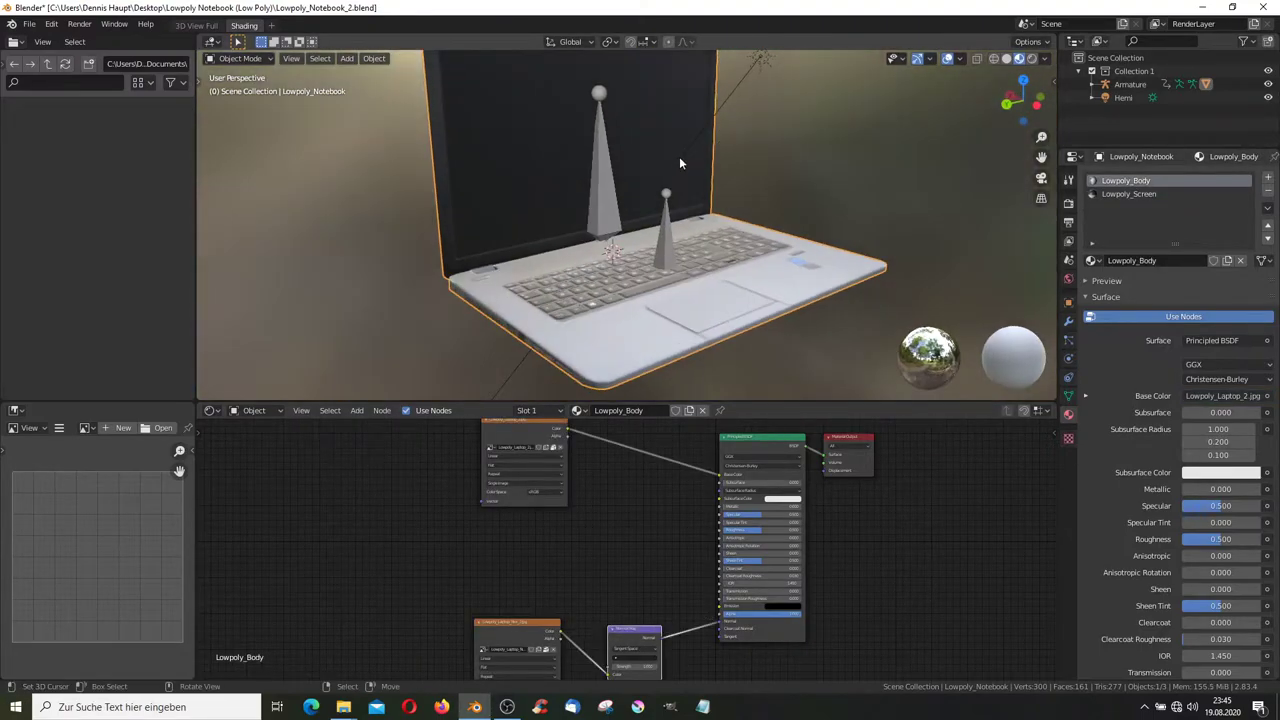
{"action": "left_click", "coordinate": [947, 58]}
{"action": "mouse_move", "coordinate": [830, 170]}
{"action": "middle_mouse_down"}
{"action": "mouse_move", "coordinate": [756, 190]}
{"action": "mouse_move", "coordinate": [657, 180]}
{"action": "middle_mouse_up"}
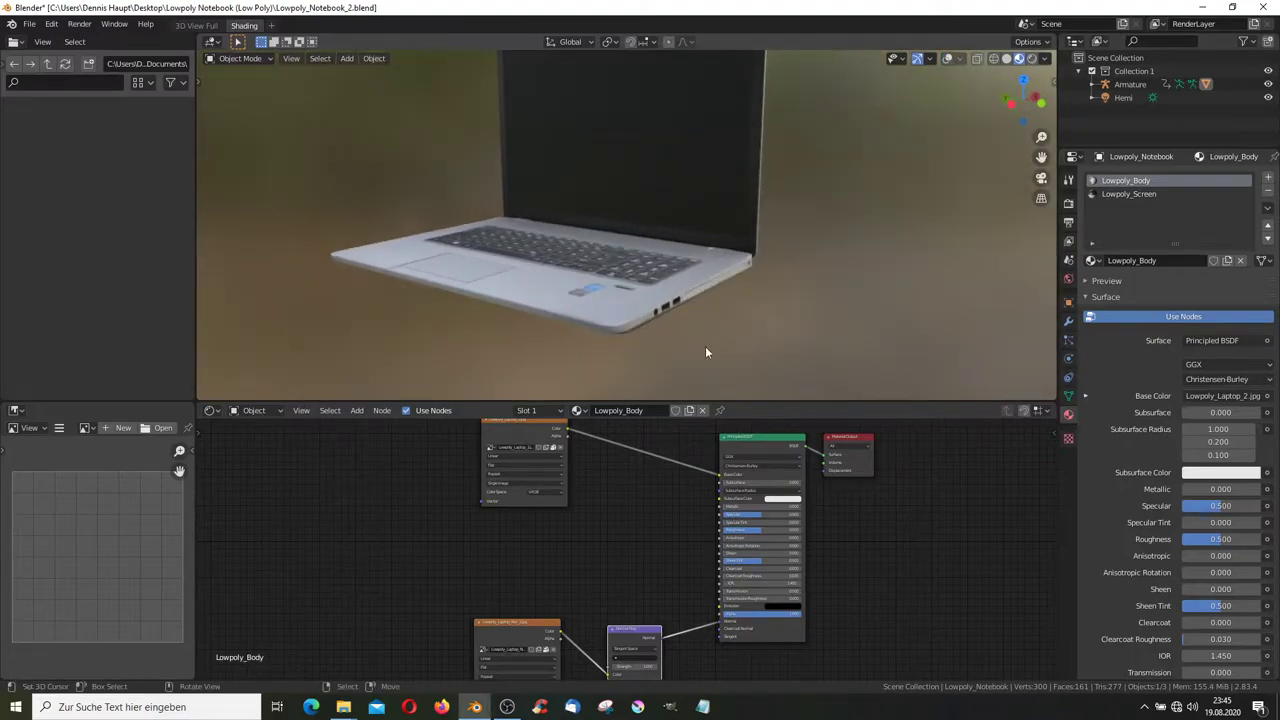
{"action": "left_click_drag", "start_coordinate": [196, 208], "coordinate": [20, 208]}
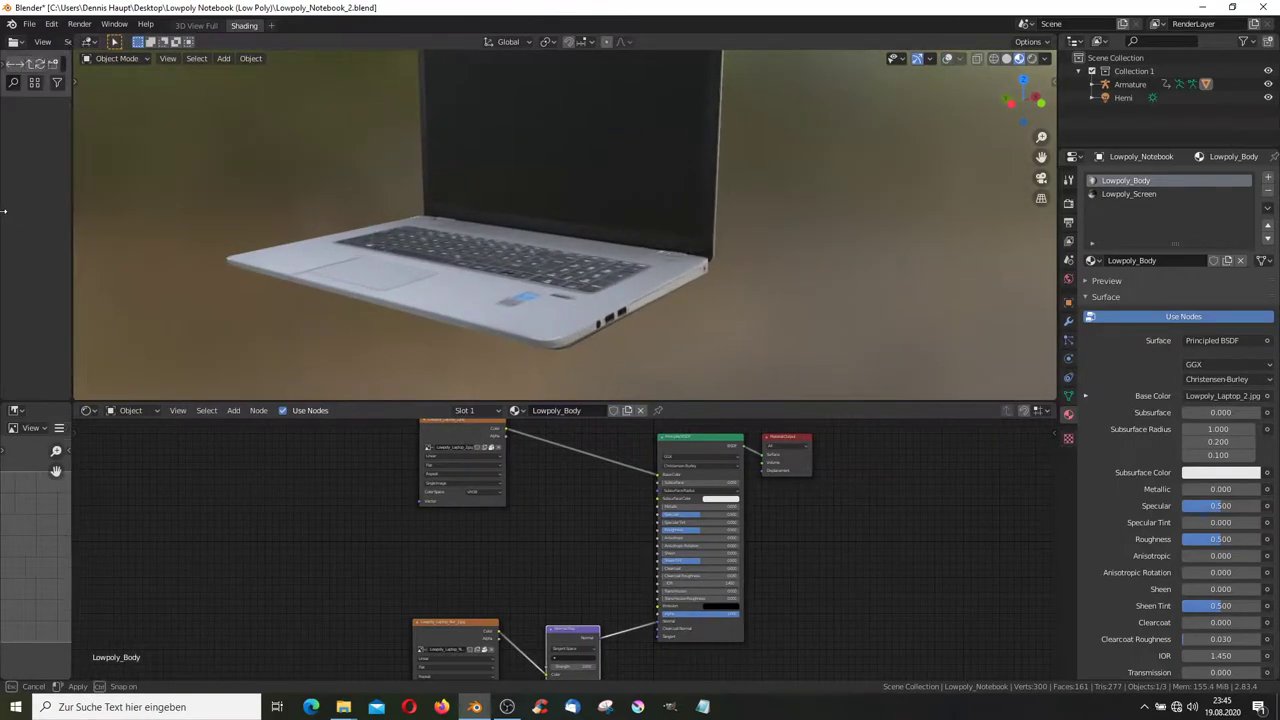
{"action": "mouse_move", "coordinate": [417, 209]}
{"action": "middle_mouse_down"}
{"action": "mouse_move", "coordinate": [537, 248]}
{"action": "mouse_move", "coordinate": [538, 153]}
{"action": "mouse_move", "coordinate": [552, 142]}
{"action": "middle_mouse_up"}
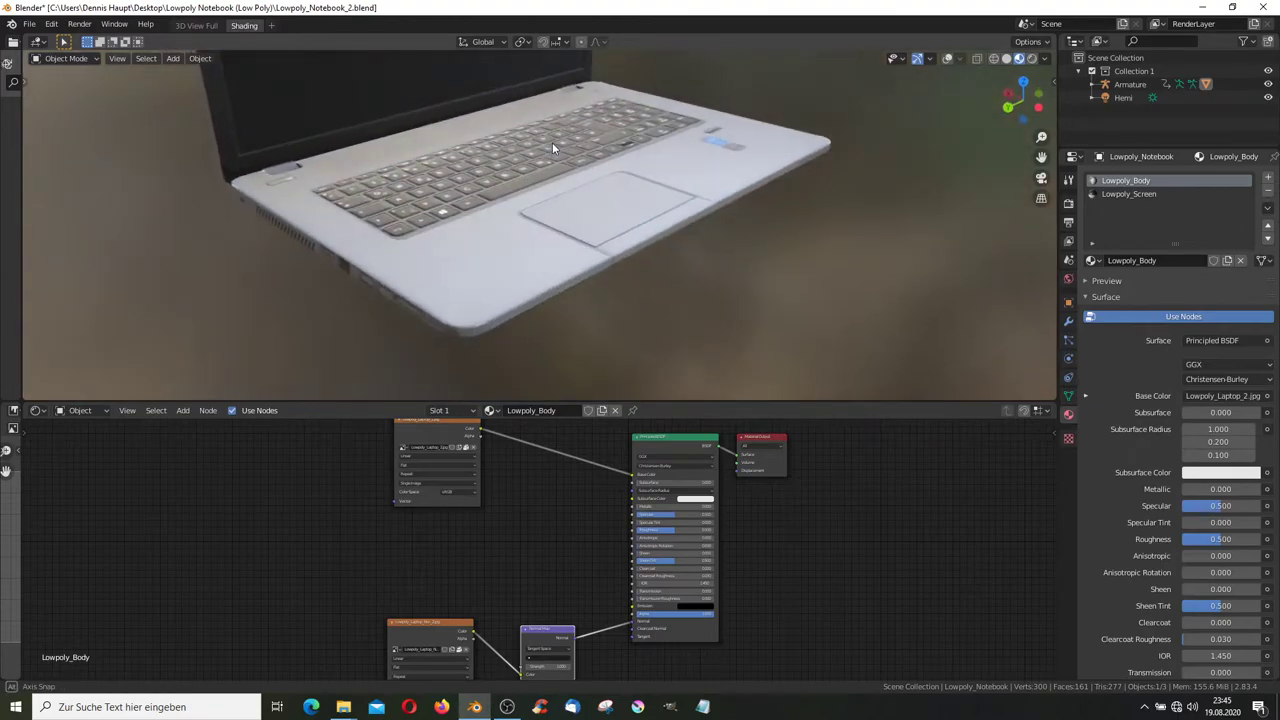
{"action": "scroll", "coordinate": [552, 142], "scroll_direction": "up", "scroll_amount": 3}
{"action": "scroll", "coordinate": [483, 465], "scroll_direction": "down", "scroll_amount": 2}
- Connect the Lowpoly_Laptop_2.jpg colour to the body shader's Metallic input as well
{"action": "left_click_drag", "start_coordinate": [482, 465], "coordinate": [344, 472]}
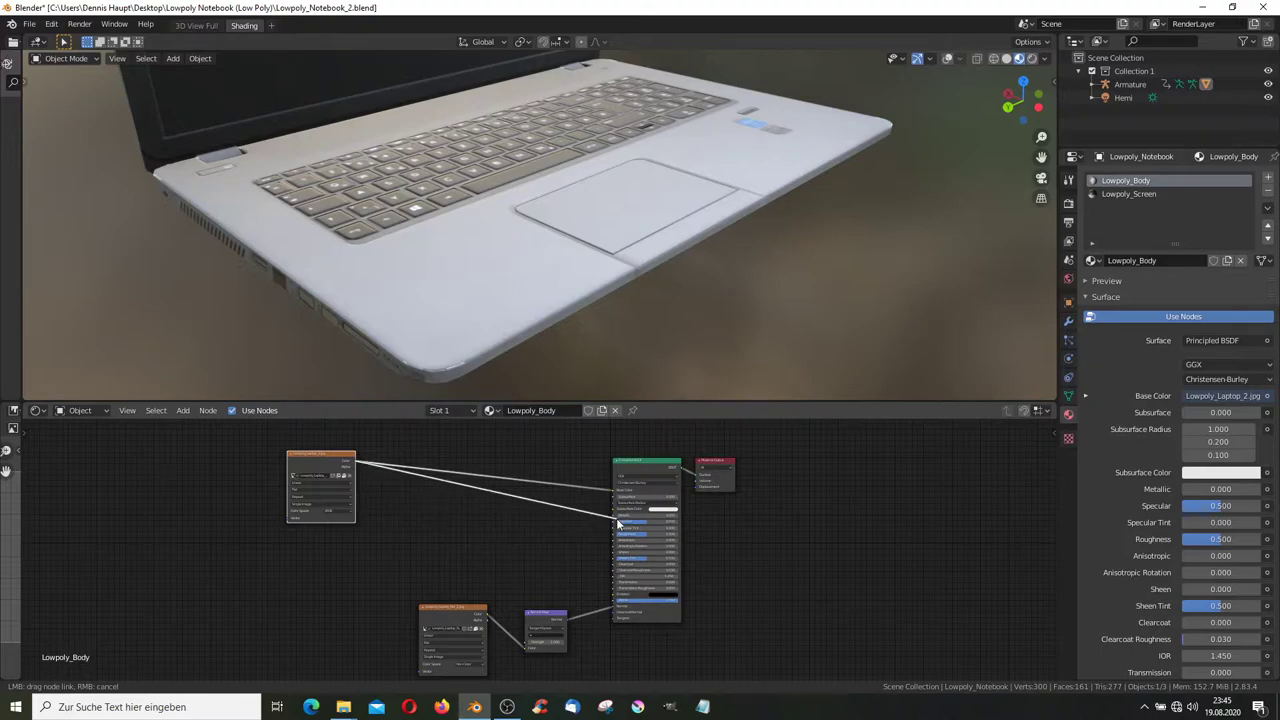
{"action": "left_click_drag", "start_coordinate": [612, 520], "coordinate": [612, 520]}
{"action": "mouse_move", "coordinate": [520, 385]}
{"action": "middle_mouse_down"}
{"action": "mouse_move", "coordinate": [478, 337]}
{"action": "mouse_move", "coordinate": [326, 313]}
{"action": "mouse_move", "coordinate": [450, 330]}
{"action": "middle_mouse_up"}
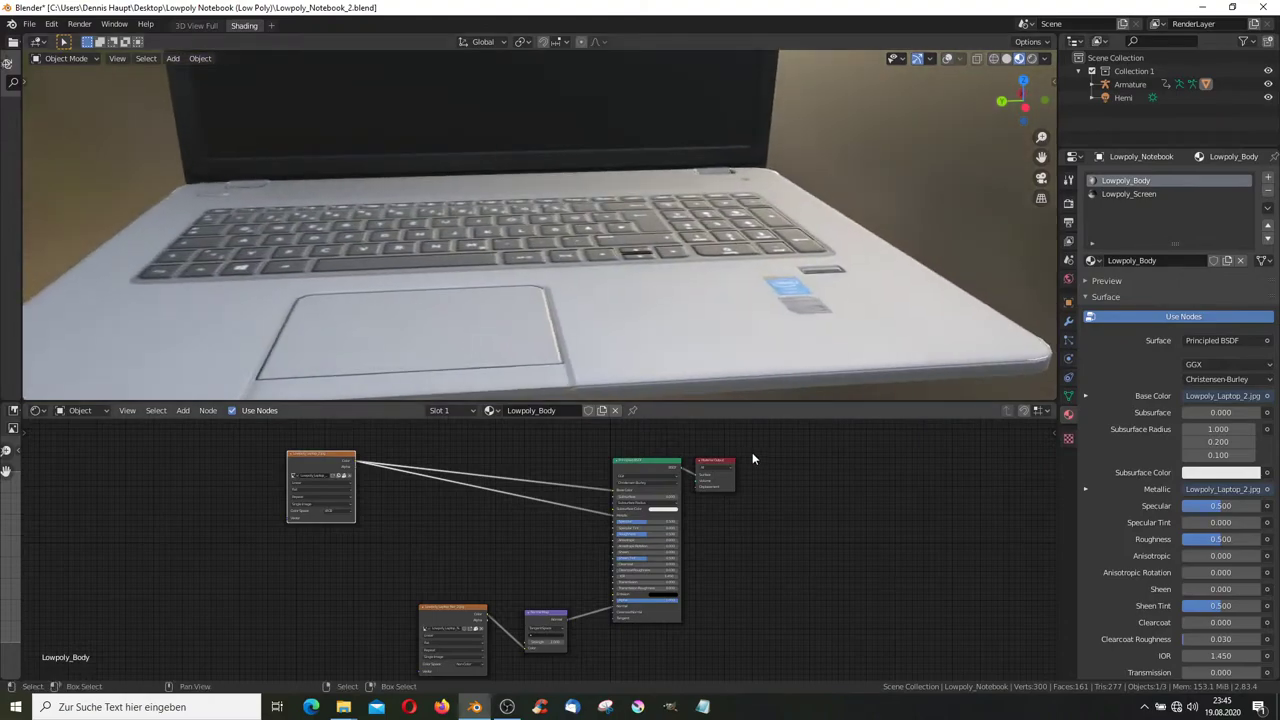
{"action": "left_click_drag", "start_coordinate": [720, 463], "coordinate": [743, 467]}
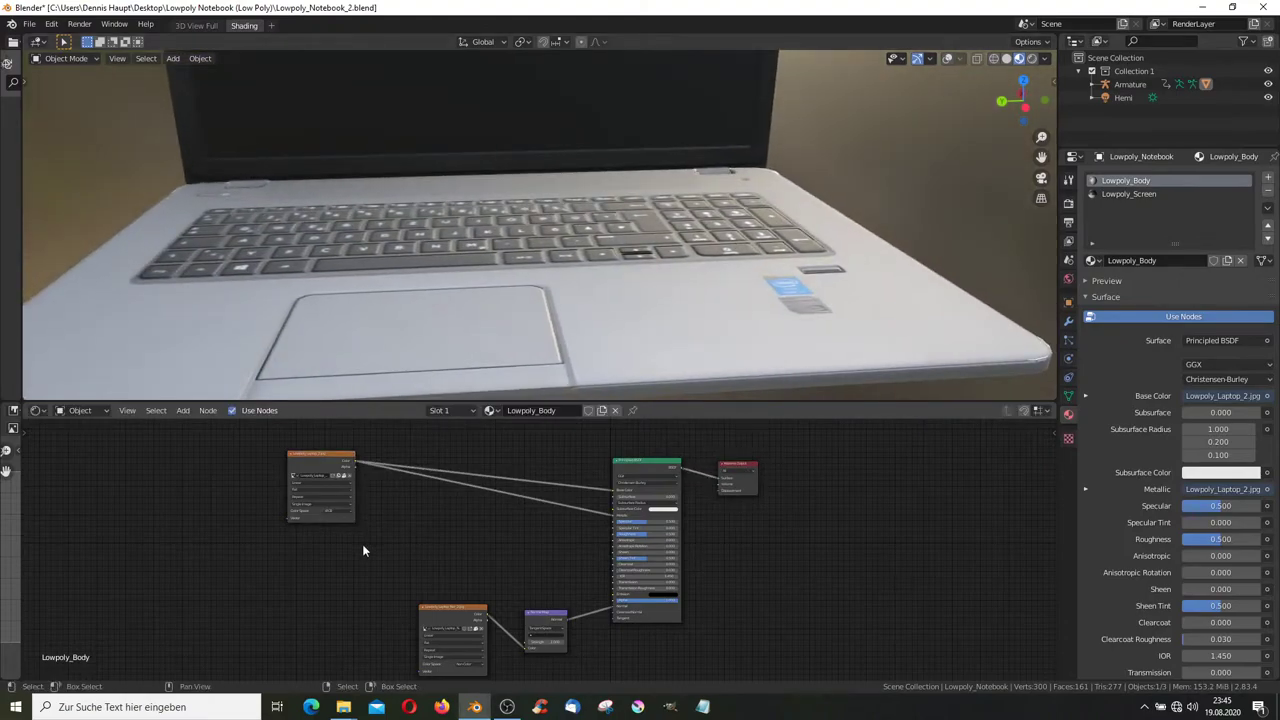
- Insert an RGB to BW converter on the link into Metallic
{"action": "key", "text": "shift+a"}
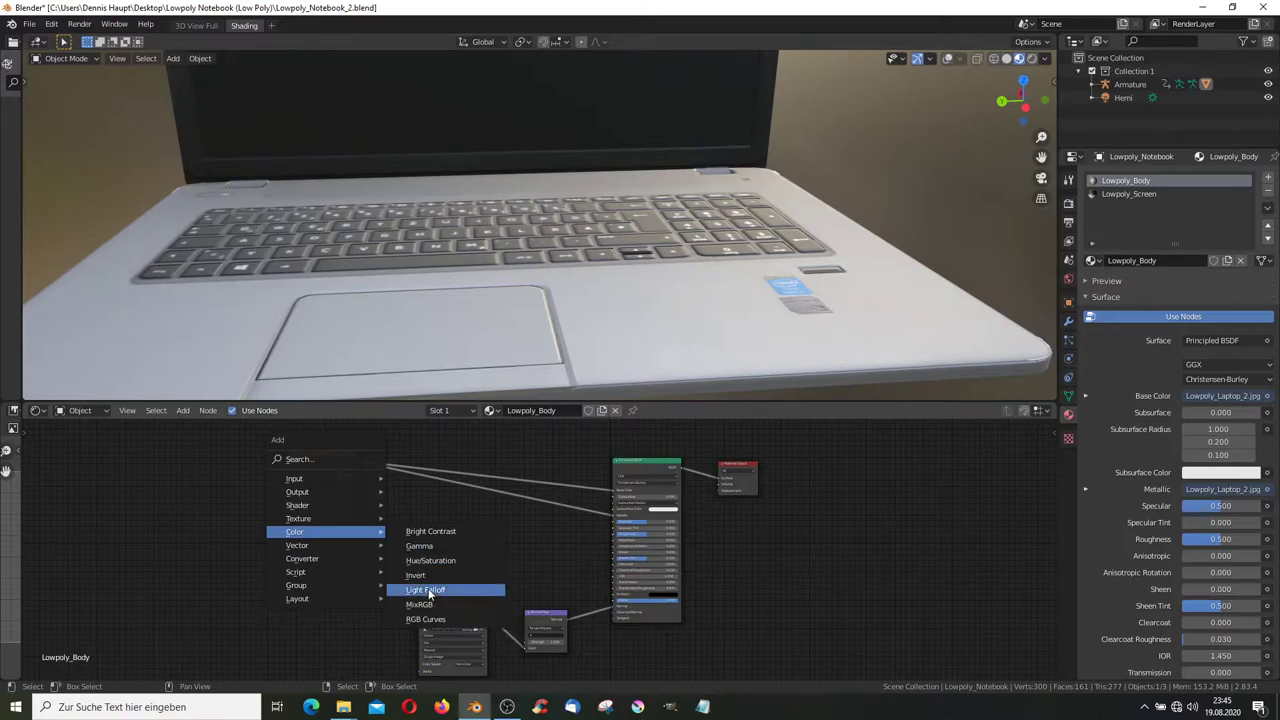
{"action": "mouse_move", "coordinate": [320, 558]}
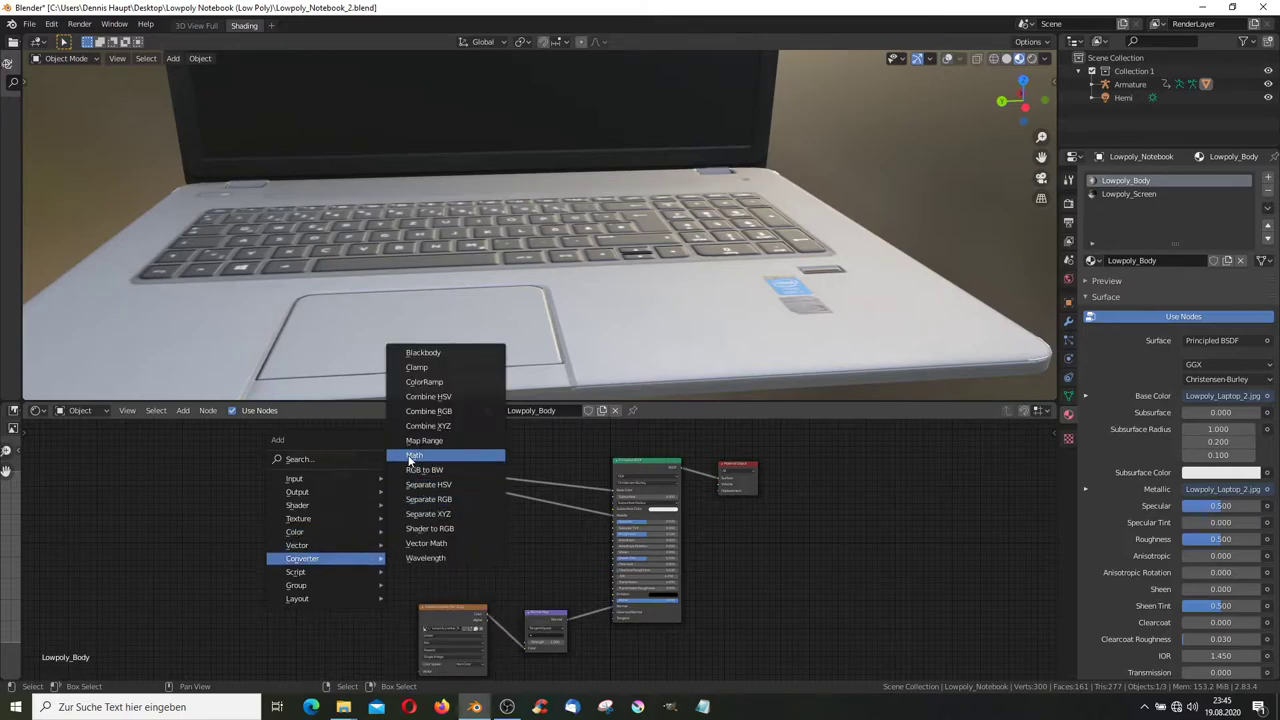
{"action": "left_click", "coordinate": [440, 469]}
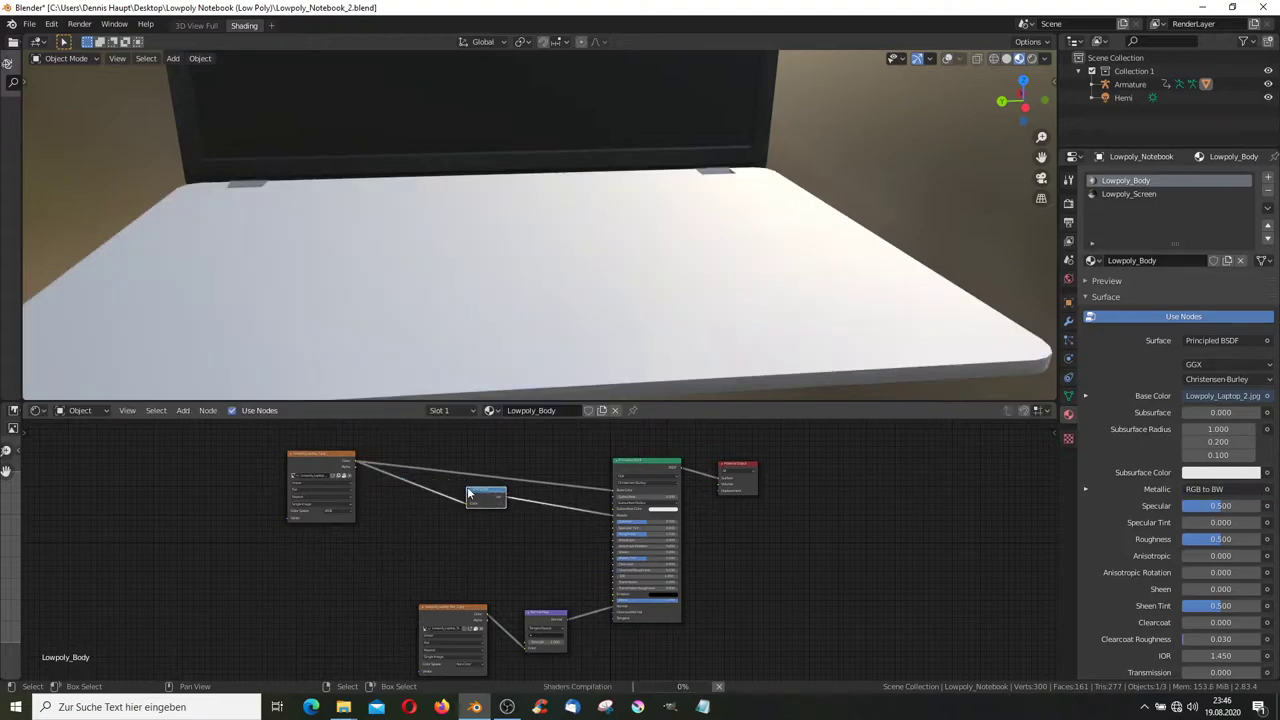
{"action": "left_click", "coordinate": [408, 518]}
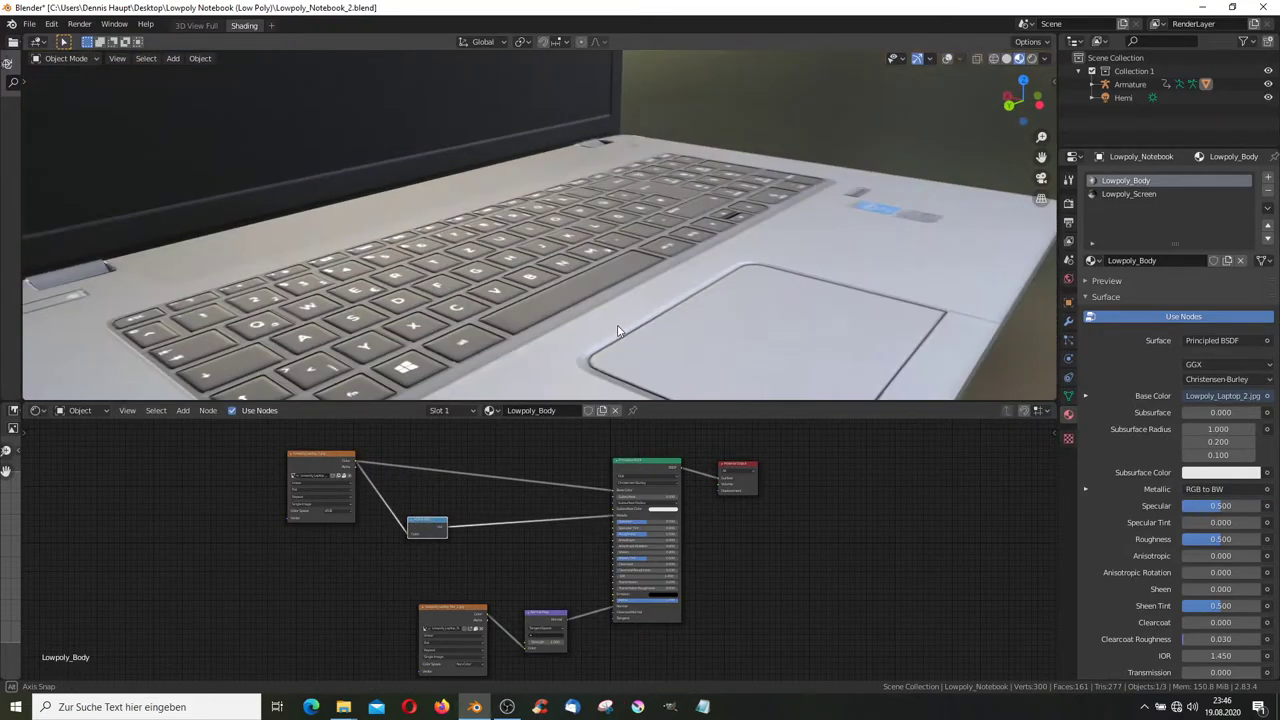
{"action": "middle_click_drag", "start_coordinate": [556, 329], "coordinate": [617, 355]}
- Duplicate the Material Output, feed it the RGB to BW result and activate it for a grayscale preview
{"action": "key", "text": "shift+d"}
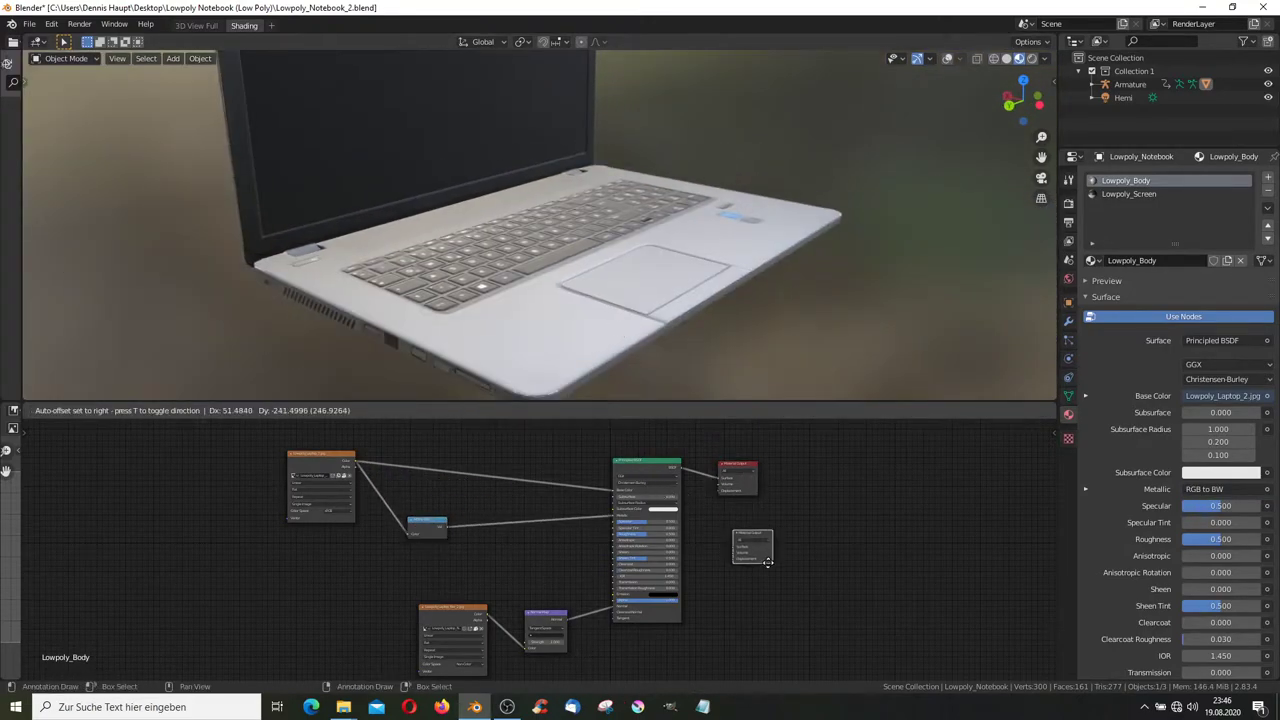
{"action": "left_click", "coordinate": [759, 541]}
{"action": "mouse_move", "coordinate": [447, 528]}
{"action": "left_mouse_down"}
{"action": "mouse_move", "coordinate": [606, 530]}
{"action": "mouse_move", "coordinate": [492, 533]}
{"action": "mouse_move", "coordinate": [669, 570]}
{"action": "mouse_move", "coordinate": [739, 528]}
{"action": "mouse_move", "coordinate": [460, 531]}
{"action": "left_mouse_up"}
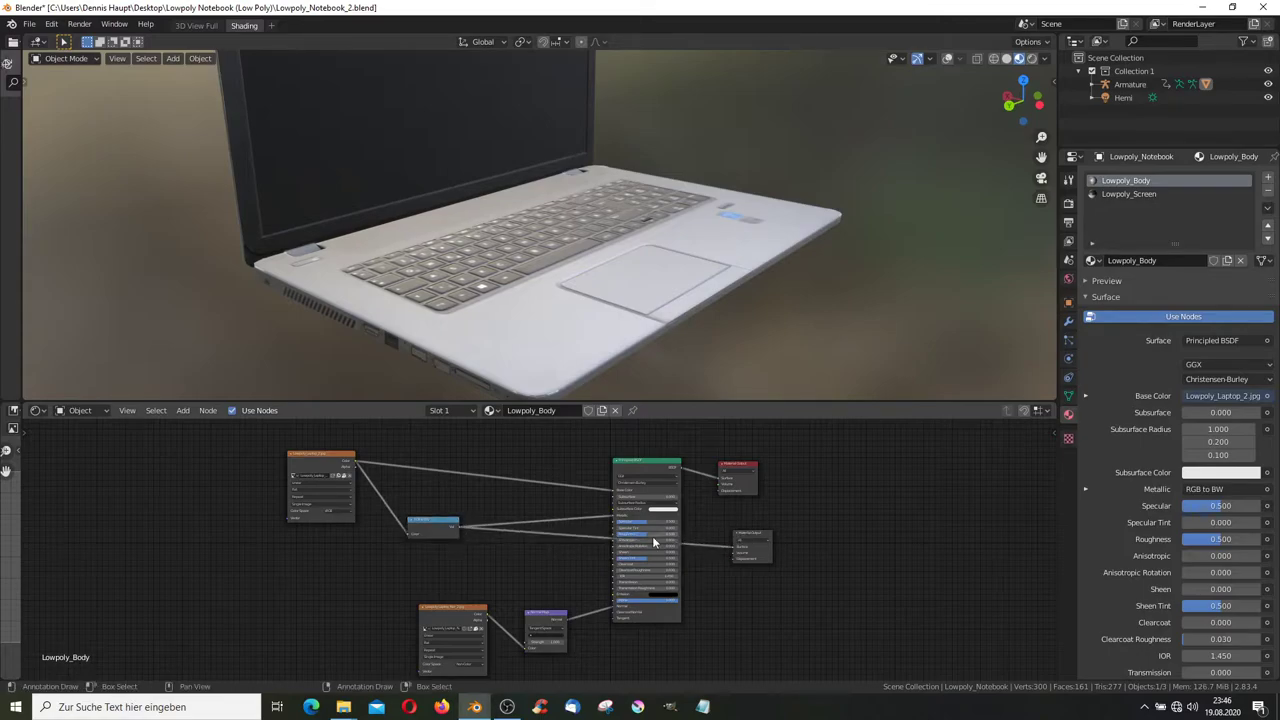
{"action": "left_click", "coordinate": [753, 536]}
{"action": "mouse_move", "coordinate": [692, 266]}
{"action": "middle_mouse_down"}
{"action": "mouse_move", "coordinate": [692, 307]}
{"action": "mouse_move", "coordinate": [600, 390]}
{"action": "middle_mouse_up"}
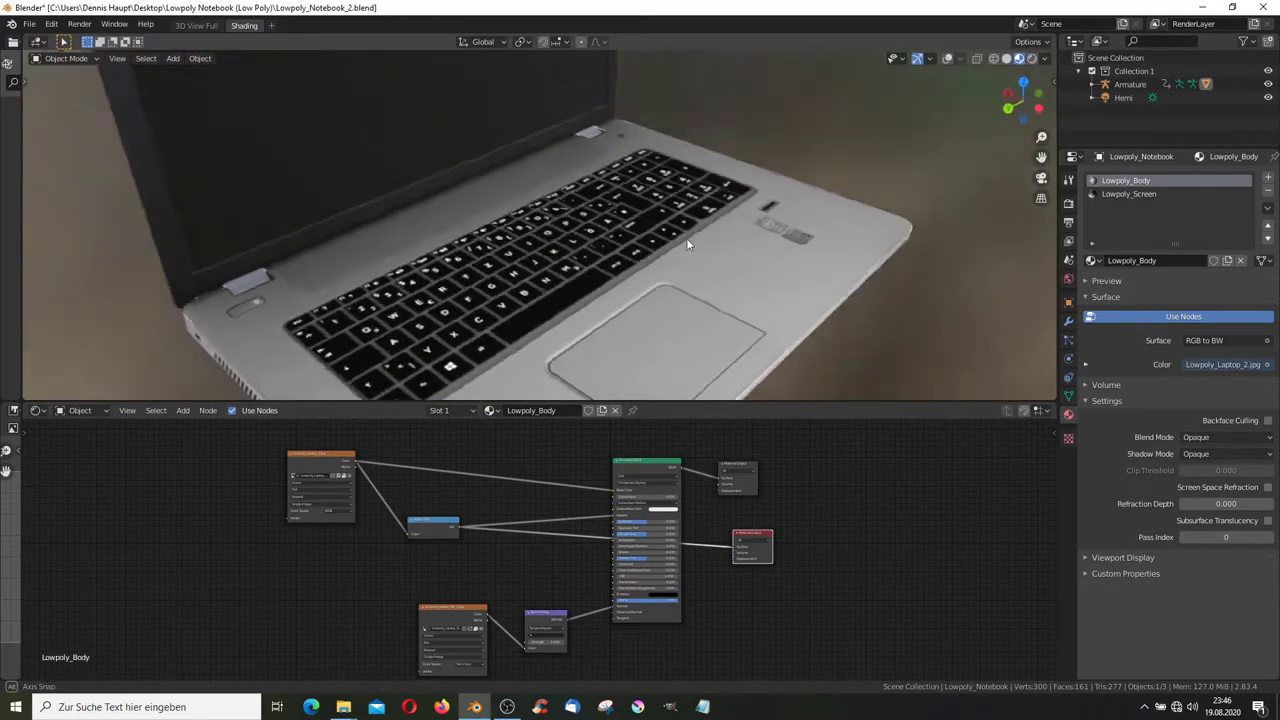
- Add a Gamma node of 0.410 between RGB to BW and Metallic
{"action": "key", "text": "shift+a"}
{"action": "mouse_move", "coordinate": [462, 481]}
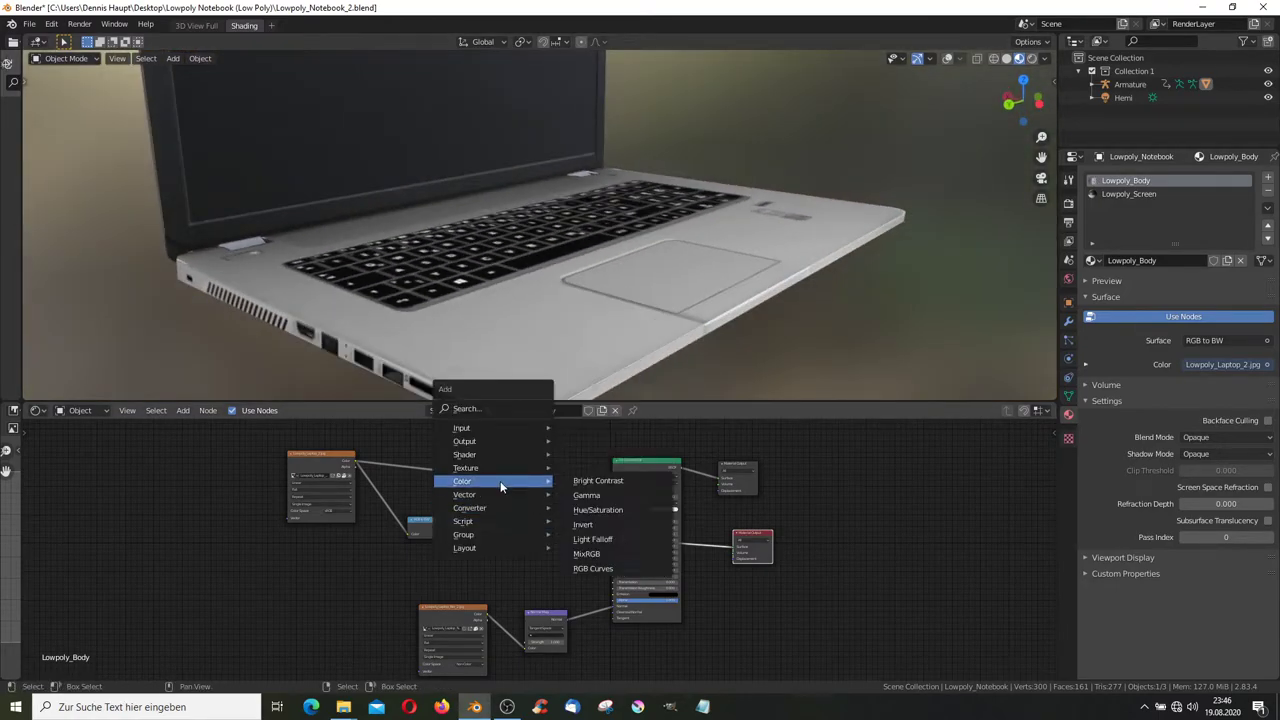
{"action": "left_click", "coordinate": [599, 493]}
{"action": "left_click", "coordinate": [565, 540]}
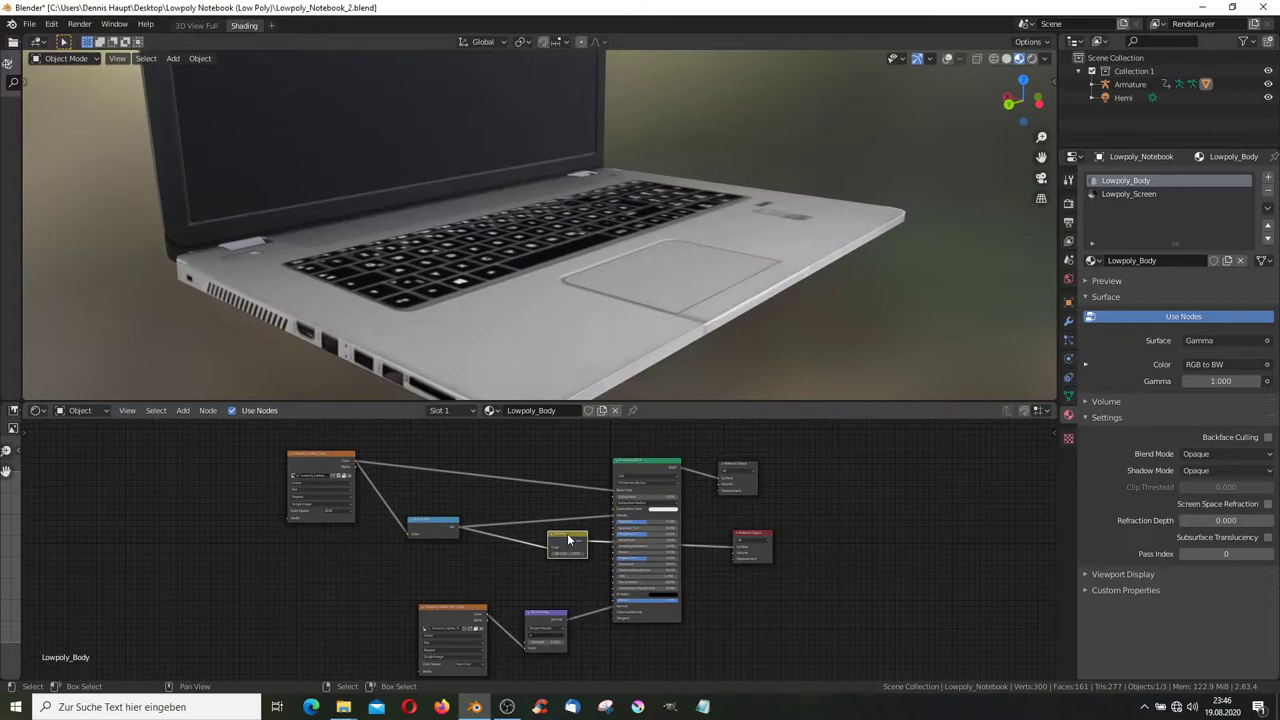
{"action": "mouse_move", "coordinate": [565, 540]}
{"action": "left_mouse_down"}
{"action": "mouse_move", "coordinate": [537, 562]}
{"action": "mouse_move", "coordinate": [560, 562]}
{"action": "mouse_move", "coordinate": [500, 562]}
{"action": "mouse_move", "coordinate": [525, 562]}
{"action": "left_mouse_up"}
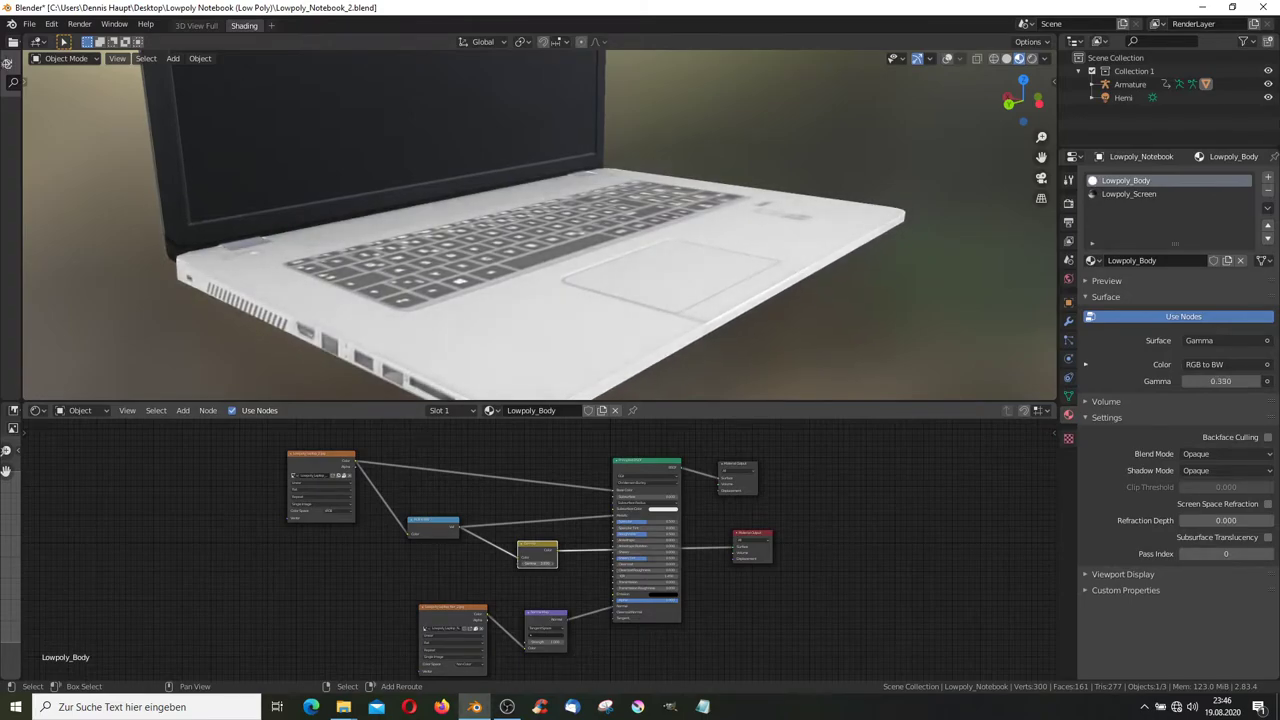
{"action": "key", "text": "ctrl+z"}
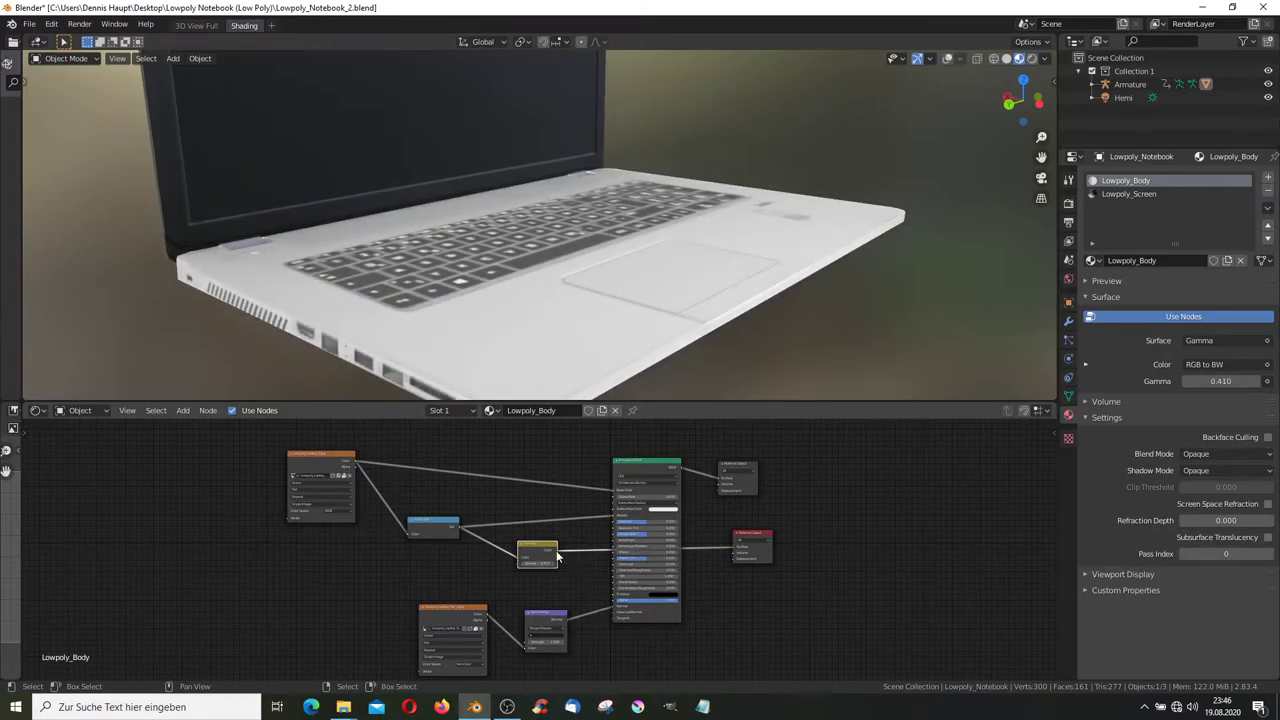
- Reactivate the main Material Output to show the fully textured laptop again
{"action": "left_click_drag", "start_coordinate": [610, 520], "coordinate": [723, 472]}
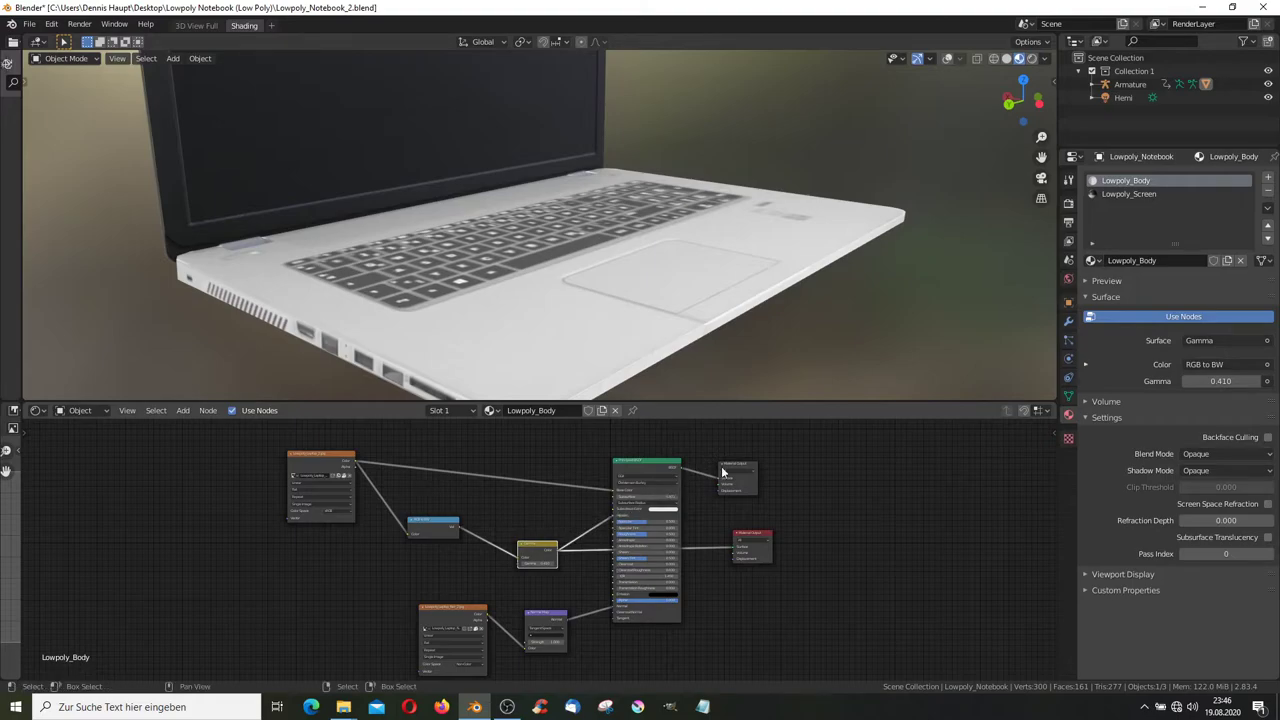
{"action": "left_click", "coordinate": [750, 470]}
{"action": "mouse_move", "coordinate": [746, 384]}
{"action": "middle_mouse_down"}
{"action": "mouse_move", "coordinate": [708, 134]}
{"action": "mouse_move", "coordinate": [556, 186]}
{"action": "mouse_move", "coordinate": [654, 154]}
{"action": "mouse_move", "coordinate": [422, 144]}
{"action": "mouse_move", "coordinate": [488, 208]}
{"action": "mouse_move", "coordinate": [568, 236]}
{"action": "mouse_move", "coordinate": [600, 178]}
{"action": "mouse_move", "coordinate": [831, 160]}
{"action": "mouse_move", "coordinate": [594, 166]}
{"action": "mouse_move", "coordinate": [580, 194]}
{"action": "mouse_move", "coordinate": [650, 245]}
{"action": "mouse_move", "coordinate": [504, 271]}
{"action": "middle_mouse_up"}
{"action": "scroll", "coordinate": [600, 178], "scroll_direction": "down", "scroll_amount": 3}
{"action": "scroll", "coordinate": [594, 166], "scroll_direction": "up", "scroll_amount": 3}
{"action": "scroll", "coordinate": [422, 484], "scroll_direction": "down", "scroll_amount": 1}
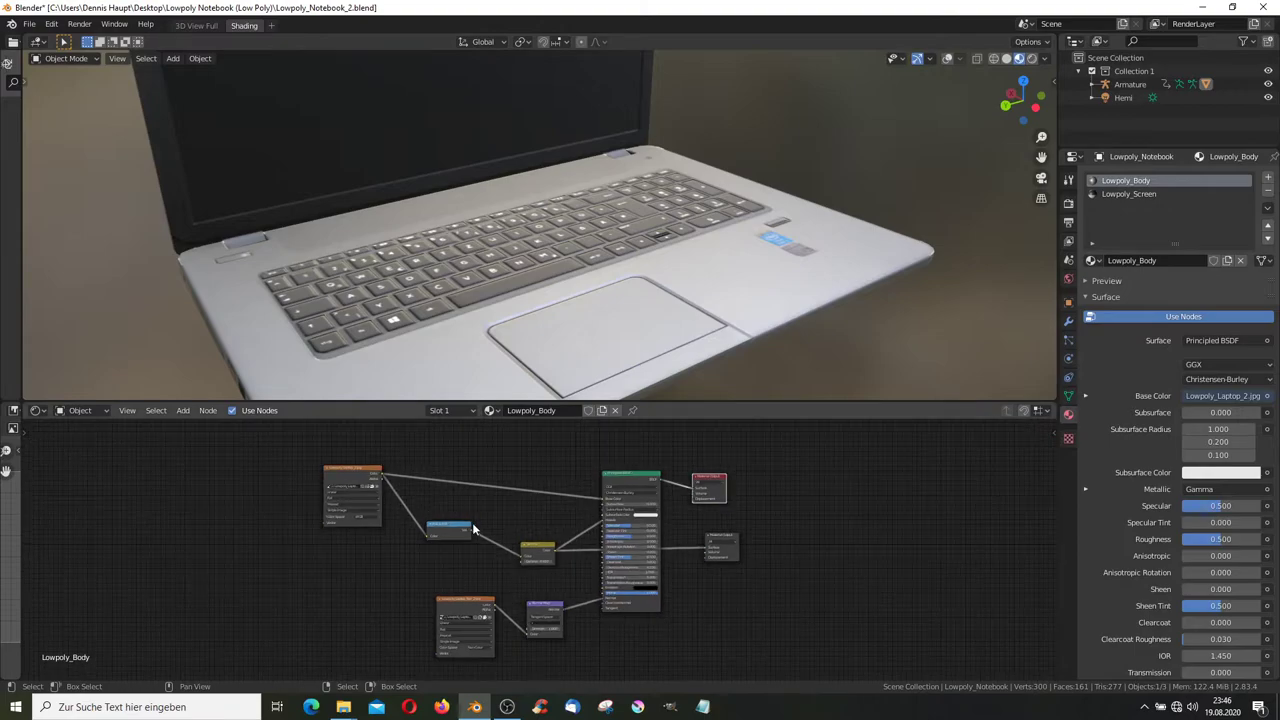
- Rearrange the Gamma and spare output nodes and add an Invert node after Gamma
{"action": "left_click_drag", "start_coordinate": [556, 548], "coordinate": [517, 549]}
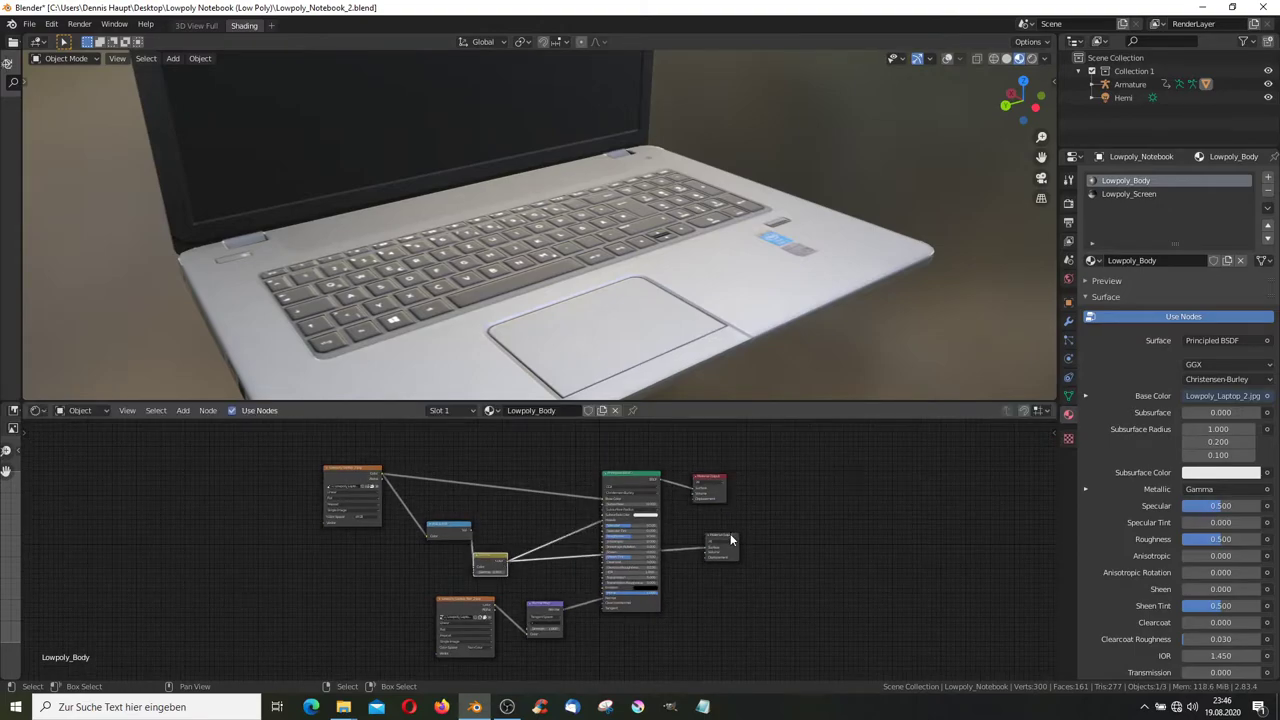
{"action": "left_click_drag", "start_coordinate": [730, 540], "coordinate": [790, 580]}
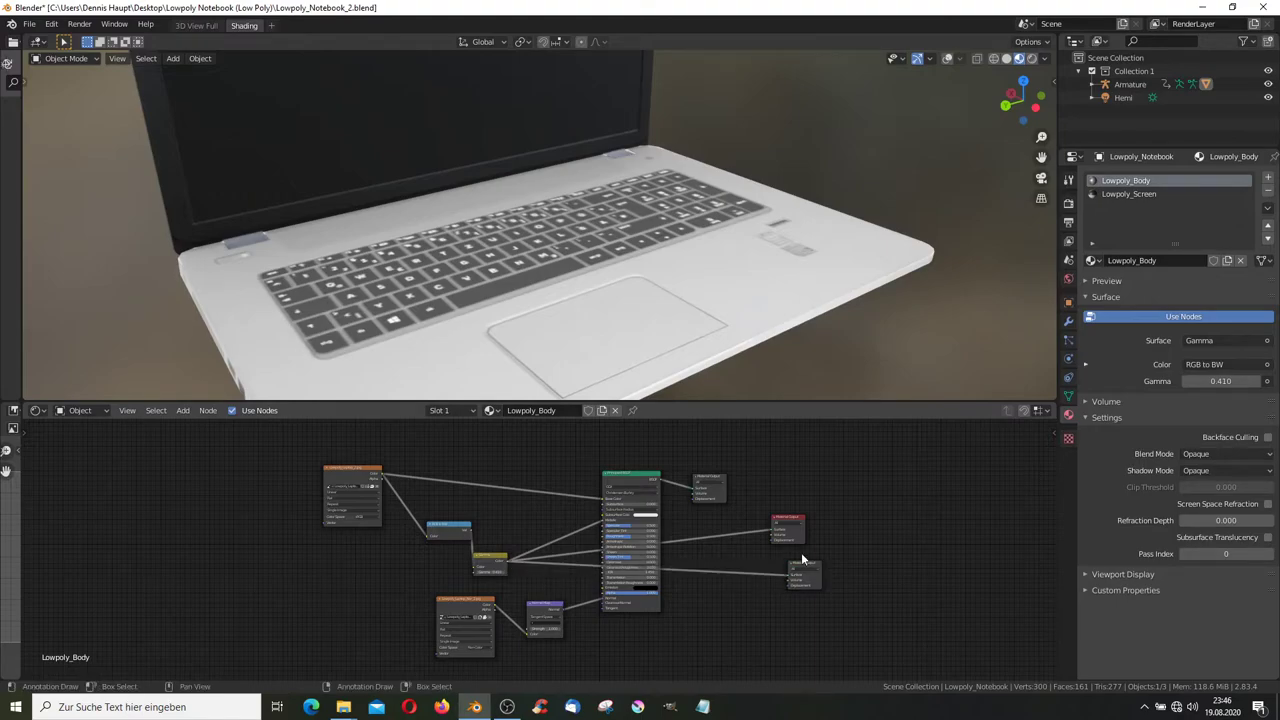
{"action": "key", "text": "shift+a"}
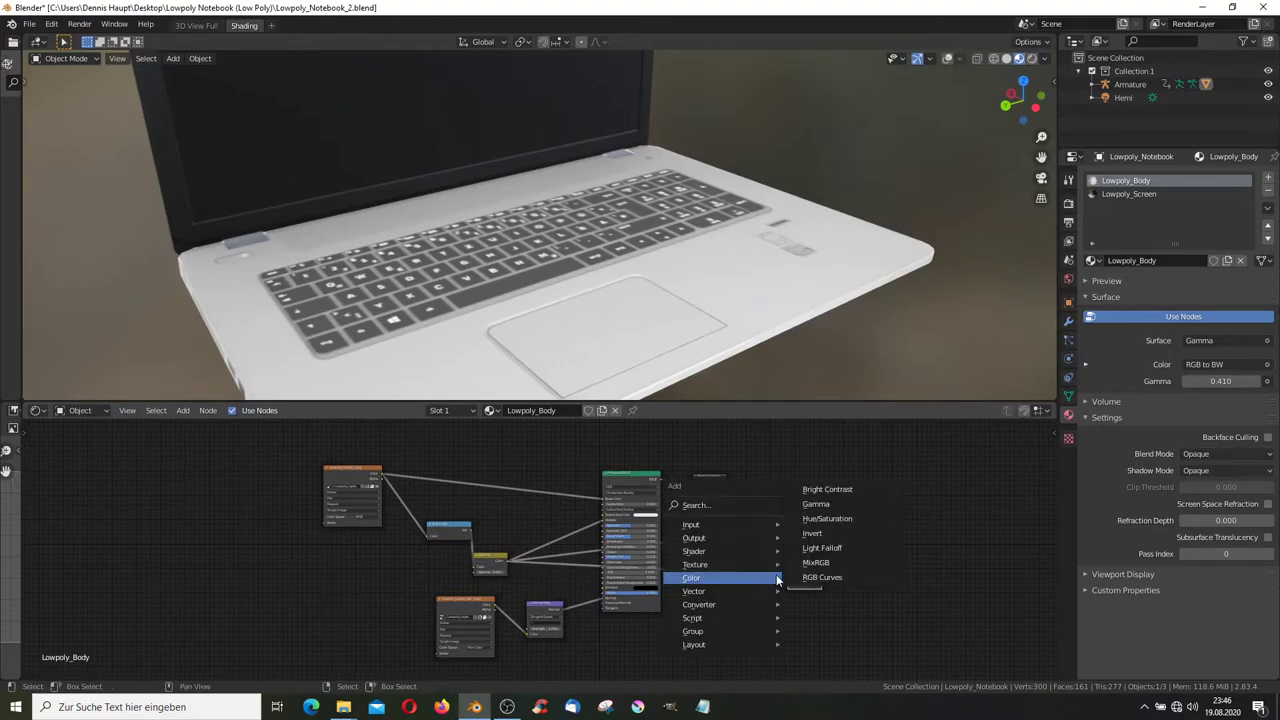
{"action": "left_click", "coordinate": [828, 535]}
{"action": "left_click", "coordinate": [744, 579]}
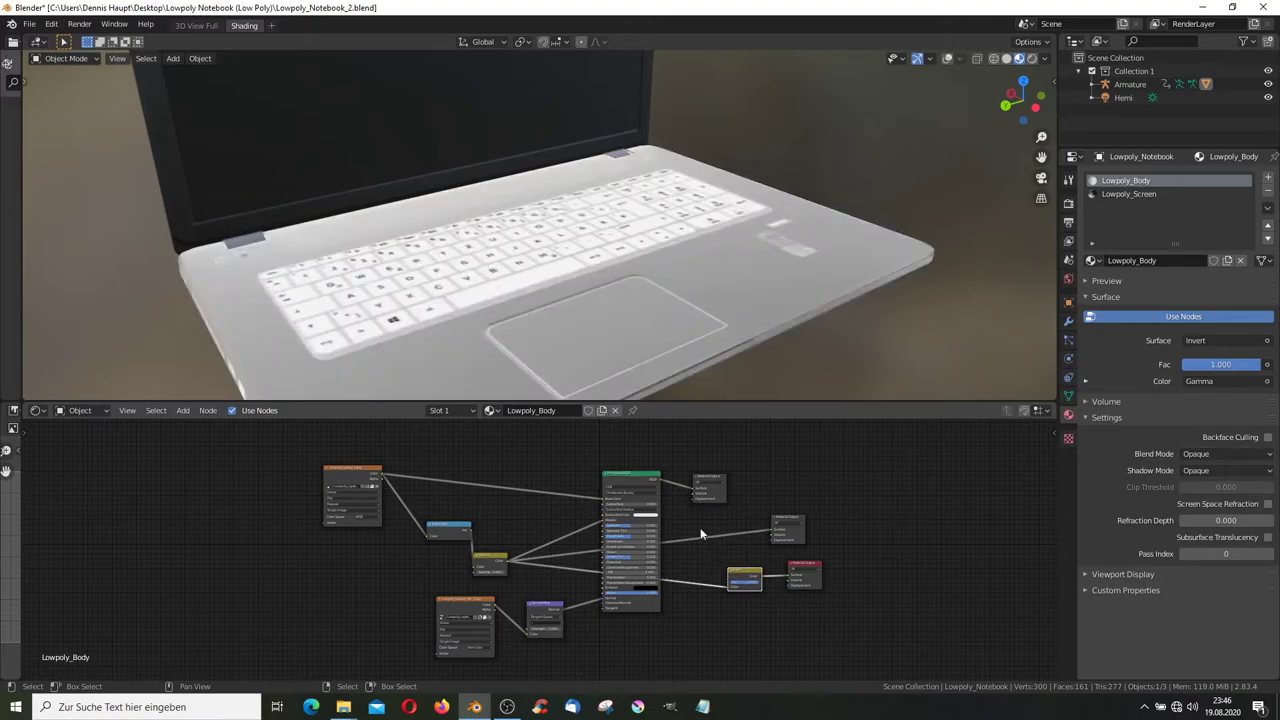
{"action": "scroll", "coordinate": [743, 553], "scroll_direction": "up", "scroll_amount": 1}
{"action": "middle_click_drag", "start_coordinate": [743, 553], "coordinate": [686, 547]}
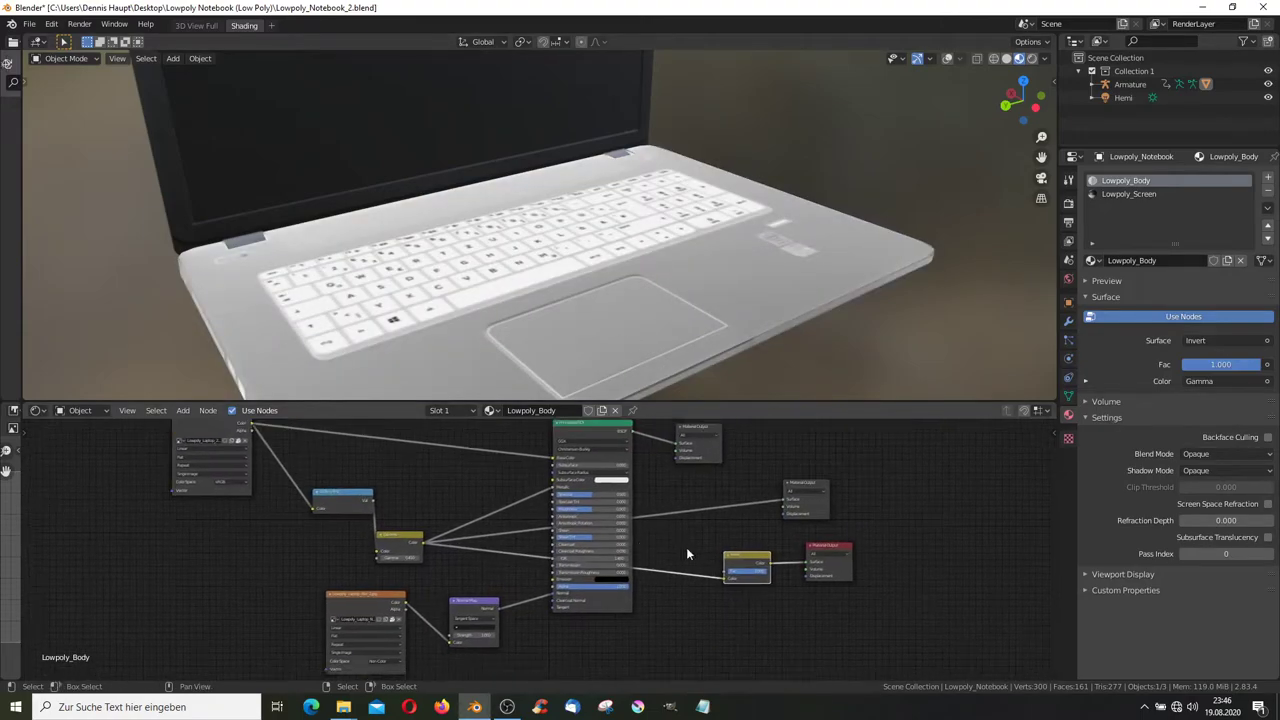
{"action": "scroll", "coordinate": [760, 562], "scroll_direction": "up", "scroll_amount": 1}
{"action": "left_click_drag", "start_coordinate": [760, 562], "coordinate": [724, 557]}
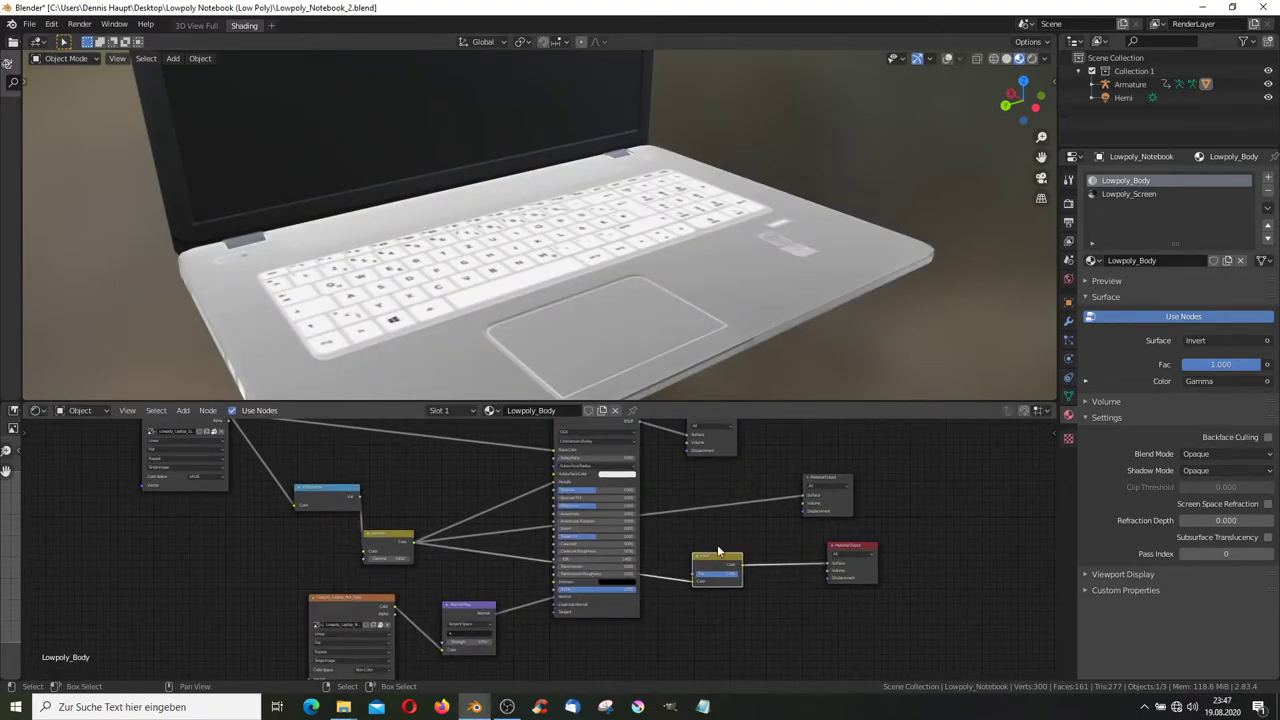
- Connect the Invert output to the body shader's Roughness input
{"action": "mouse_move", "coordinate": [660, 320]}
{"action": "middle_mouse_down"}
{"action": "mouse_move", "coordinate": [497, 252]}
{"action": "mouse_move", "coordinate": [560, 270]}
{"action": "middle_mouse_up"}
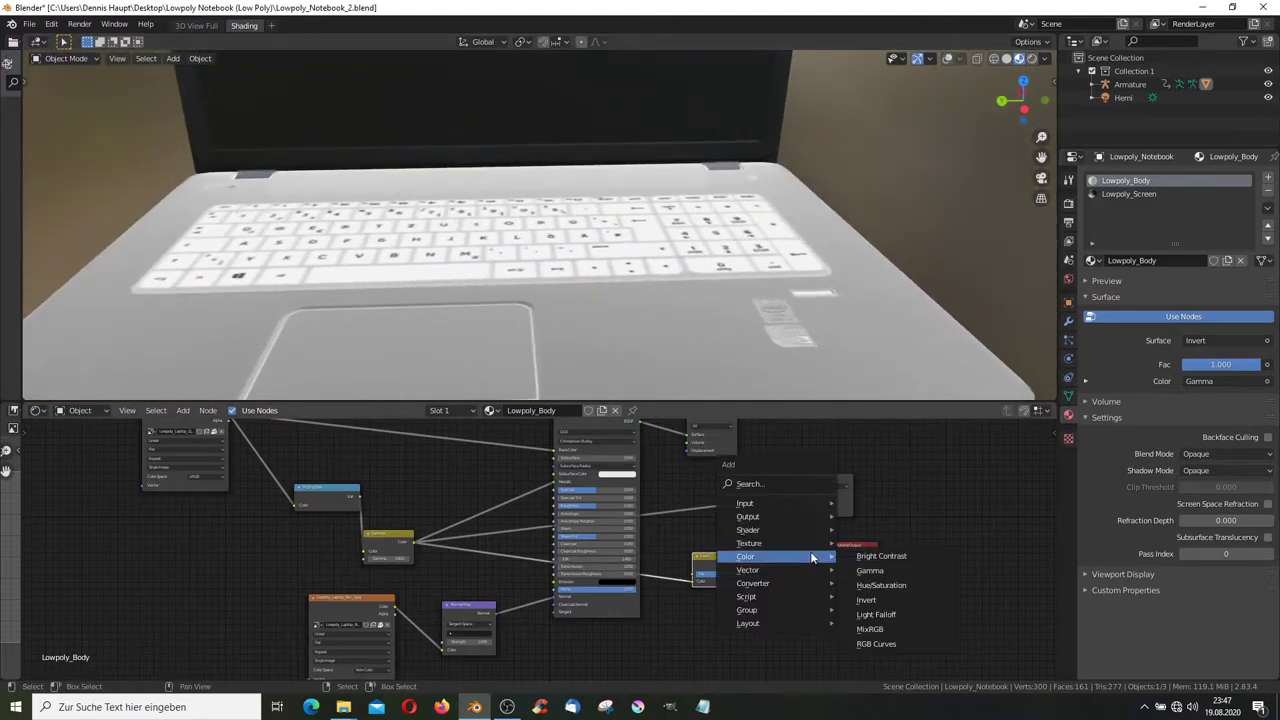
{"action": "scroll", "coordinate": [679, 540], "scroll_direction": "down", "scroll_amount": 1}
{"action": "middle_click_drag", "start_coordinate": [728, 566], "coordinate": [748, 590]}
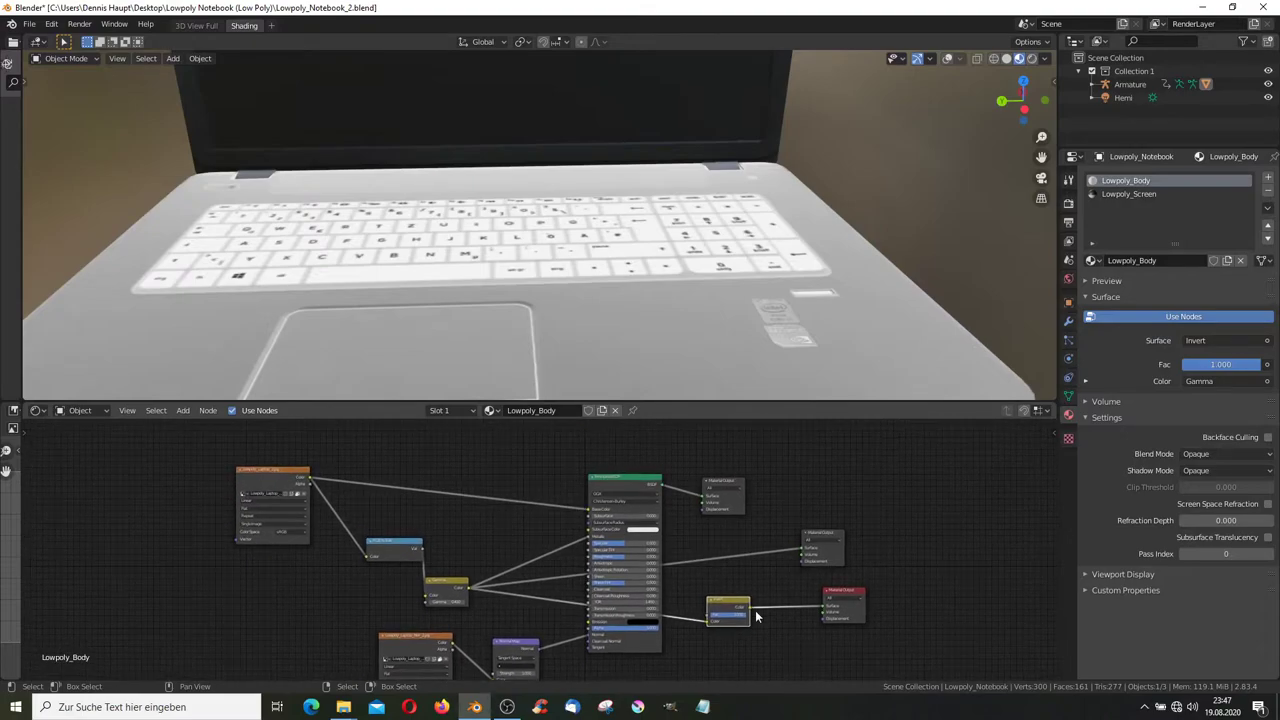
{"action": "left_click_drag", "start_coordinate": [751, 605], "coordinate": [637, 521]}
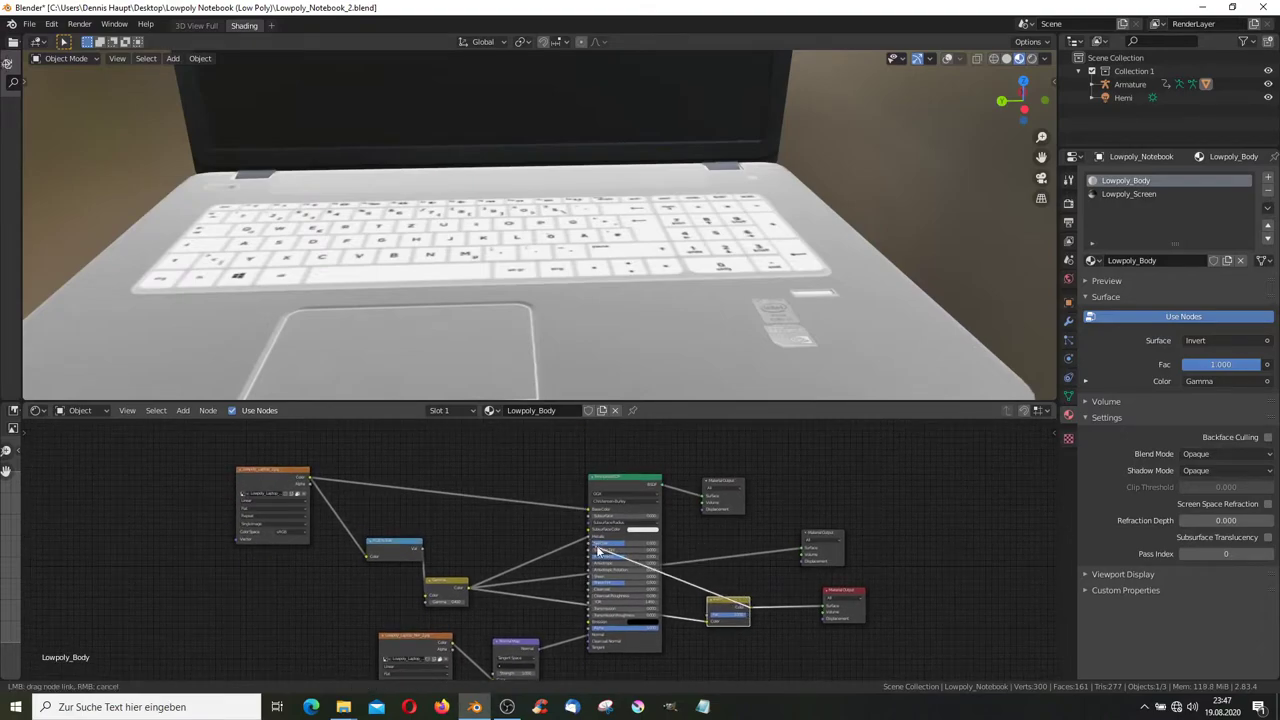
- Reactivate the top material output, frame the whole laptop, and bring up the Shift+A Add menu
{"action": "left_click", "coordinate": [723, 481]}
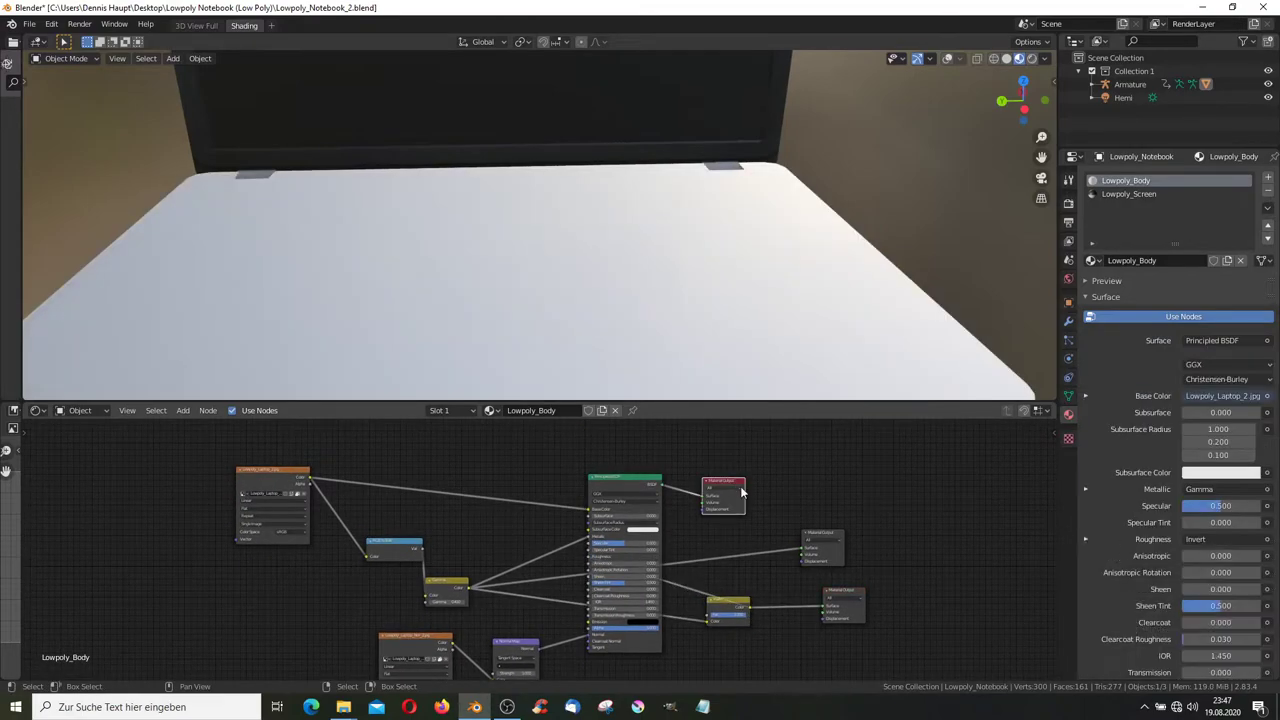
{"action": "mouse_move", "coordinate": [657, 243]}
{"action": "middle_mouse_down"}
{"action": "mouse_move", "coordinate": [758, 207]}
{"action": "mouse_move", "coordinate": [754, 173]}
{"action": "mouse_move", "coordinate": [778, 152]}
{"action": "mouse_move", "coordinate": [656, 184]}
{"action": "mouse_move", "coordinate": [555, 160]}
{"action": "mouse_move", "coordinate": [720, 173]}
{"action": "mouse_move", "coordinate": [693, 124]}
{"action": "mouse_move", "coordinate": [630, 116]}
{"action": "mouse_move", "coordinate": [530, 126]}
{"action": "mouse_move", "coordinate": [469, 174]}
{"action": "mouse_move", "coordinate": [676, 228]}
{"action": "middle_mouse_up"}
{"action": "scroll", "coordinate": [657, 168], "scroll_direction": "down", "scroll_amount": 5}
{"action": "scroll", "coordinate": [714, 175], "scroll_direction": "up", "scroll_amount": 3}
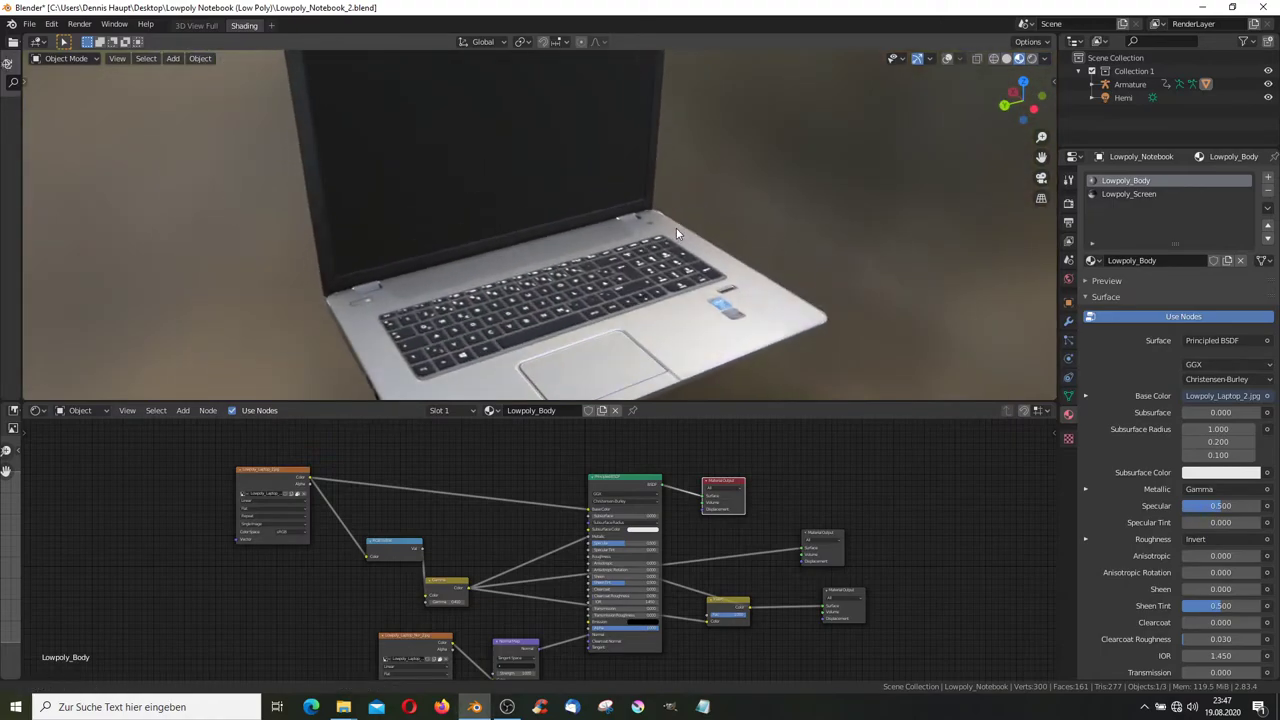
{"action": "right_click", "coordinate": [610, 211]}
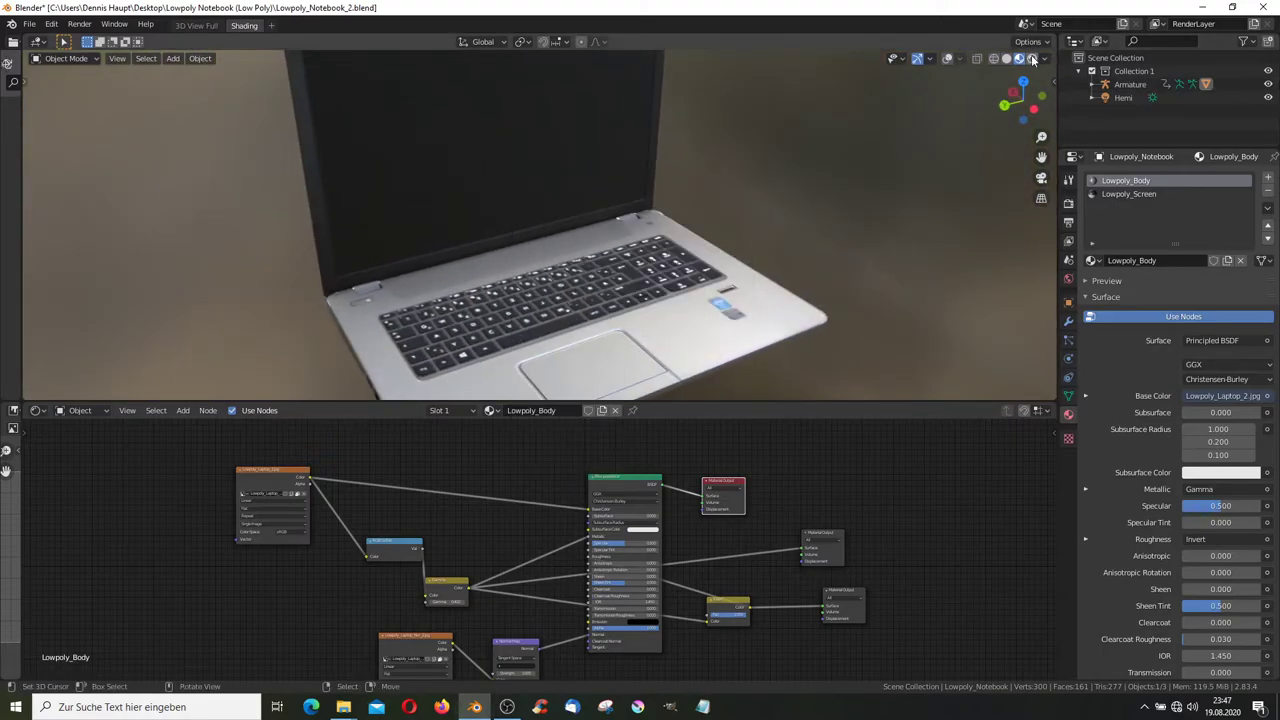
{"action": "scroll", "coordinate": [758, 142], "scroll_direction": "down", "scroll_amount": 4}
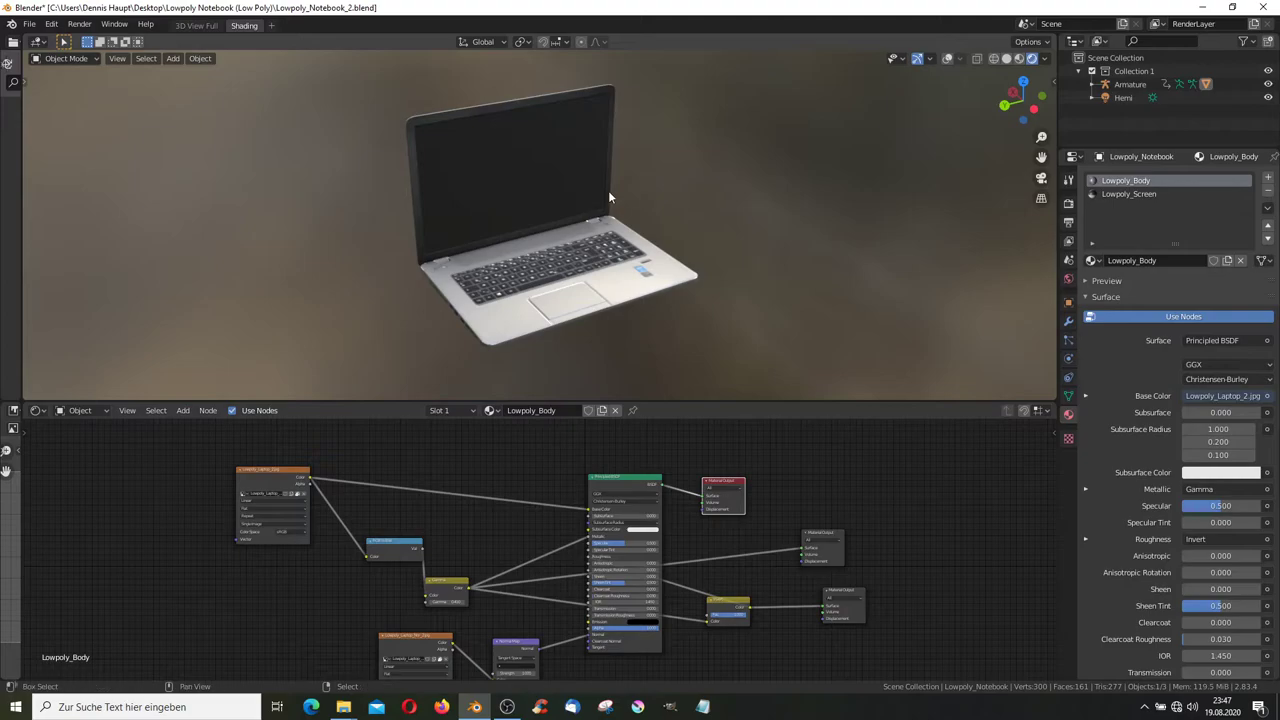
{"action": "key", "text": "shift+a"}
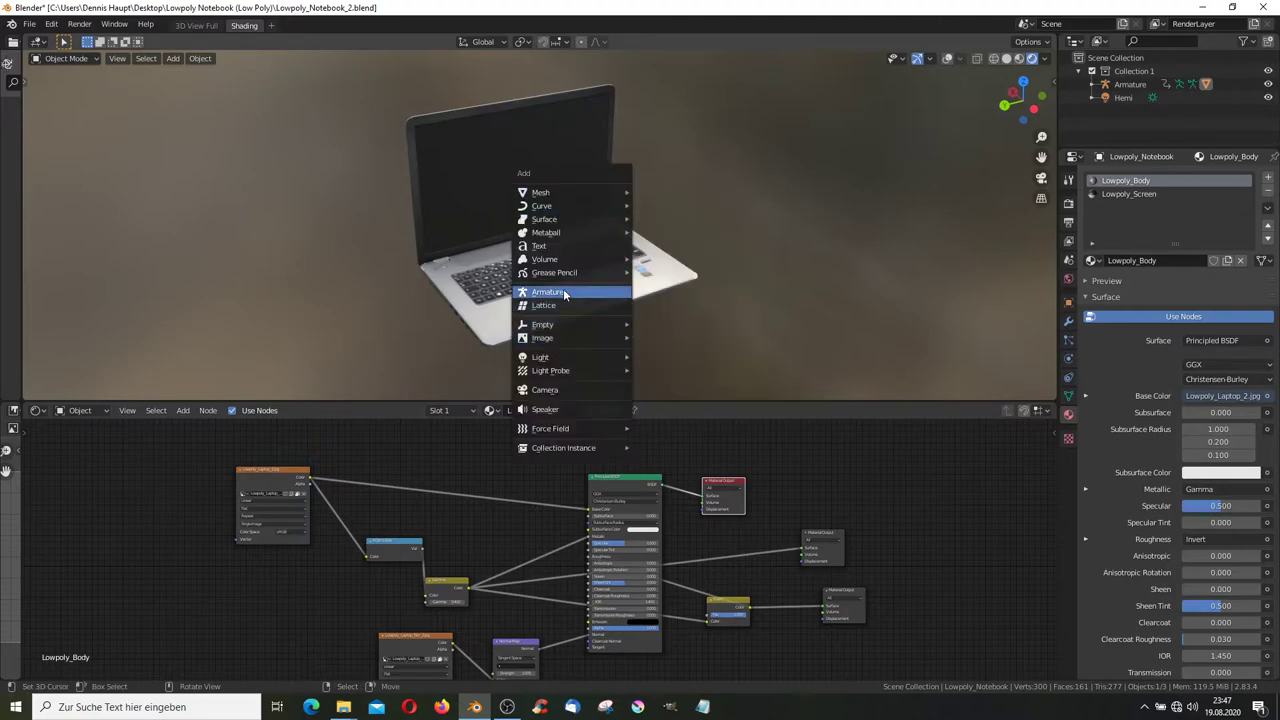
- Add a Sun lamp, then move and rotate it to angle down at the laptop
{"action": "left_click", "coordinate": [659, 372]}
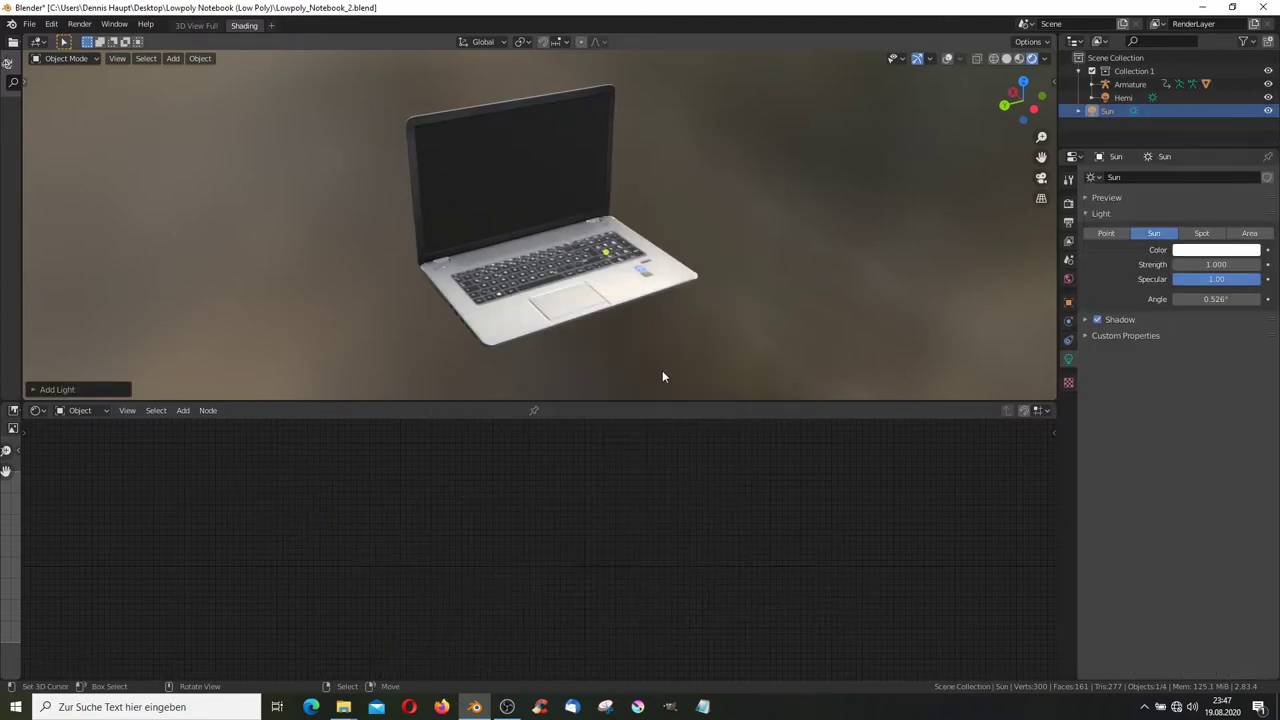
{"action": "mouse_move", "coordinate": [662, 370]}
{"action": "middle_mouse_down"}
{"action": "mouse_move", "coordinate": [782, 231]}
{"action": "mouse_move", "coordinate": [698, 249]}
{"action": "mouse_move", "coordinate": [690, 214]}
{"action": "middle_mouse_up"}
{"action": "scroll", "coordinate": [782, 231], "scroll_direction": "down", "scroll_amount": 3}
{"action": "scroll", "coordinate": [690, 214], "scroll_direction": "down", "scroll_amount": 2}
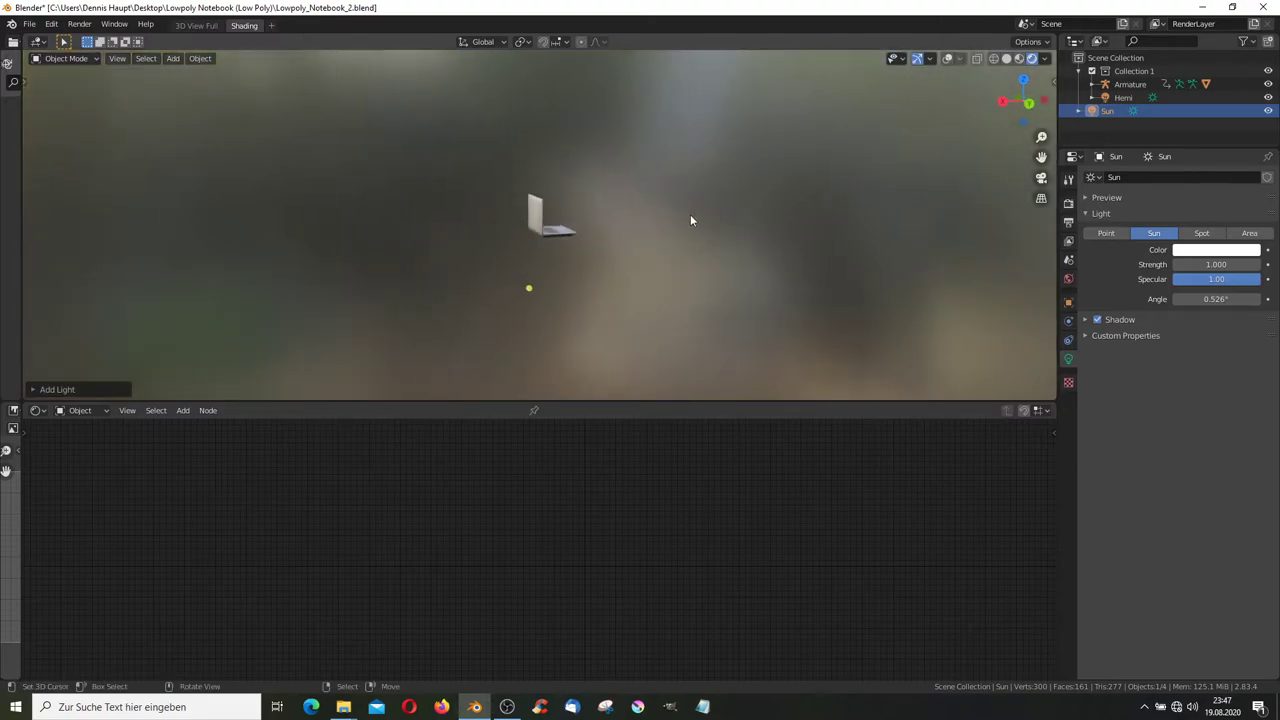
{"action": "key", "text": "g"}
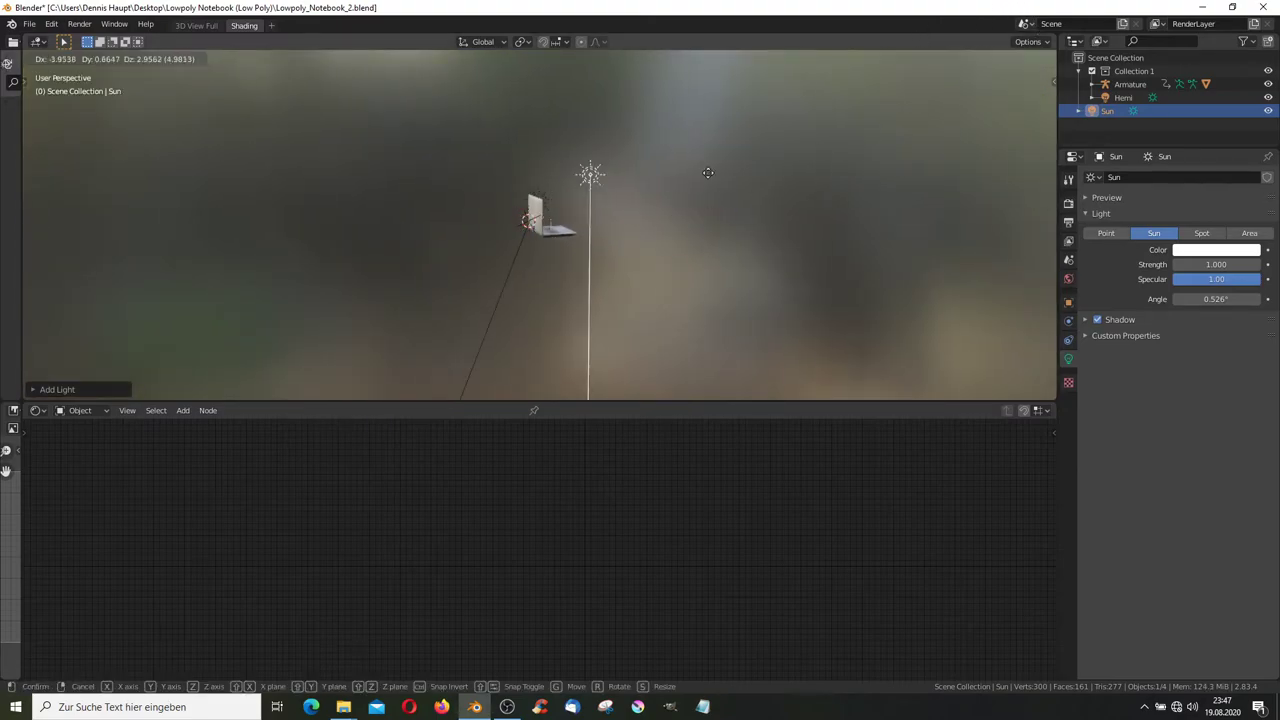
{"action": "key", "text": "r"}
{"action": "left_click", "coordinate": [702, 230]}
- Restore the accidentally deleted Sun lamp and display its location and rotation values
{"action": "mouse_move", "coordinate": [702, 230]}
{"action": "middle_mouse_down"}
{"action": "mouse_move", "coordinate": [616, 234]}
{"action": "mouse_move", "coordinate": [565, 188]}
{"action": "mouse_move", "coordinate": [612, 162]}
{"action": "middle_mouse_up"}
{"action": "key", "text": "Delete"}
{"action": "scroll", "coordinate": [565, 188], "scroll_direction": "up", "scroll_amount": 4}
{"action": "key", "text": "ctrl+z"}
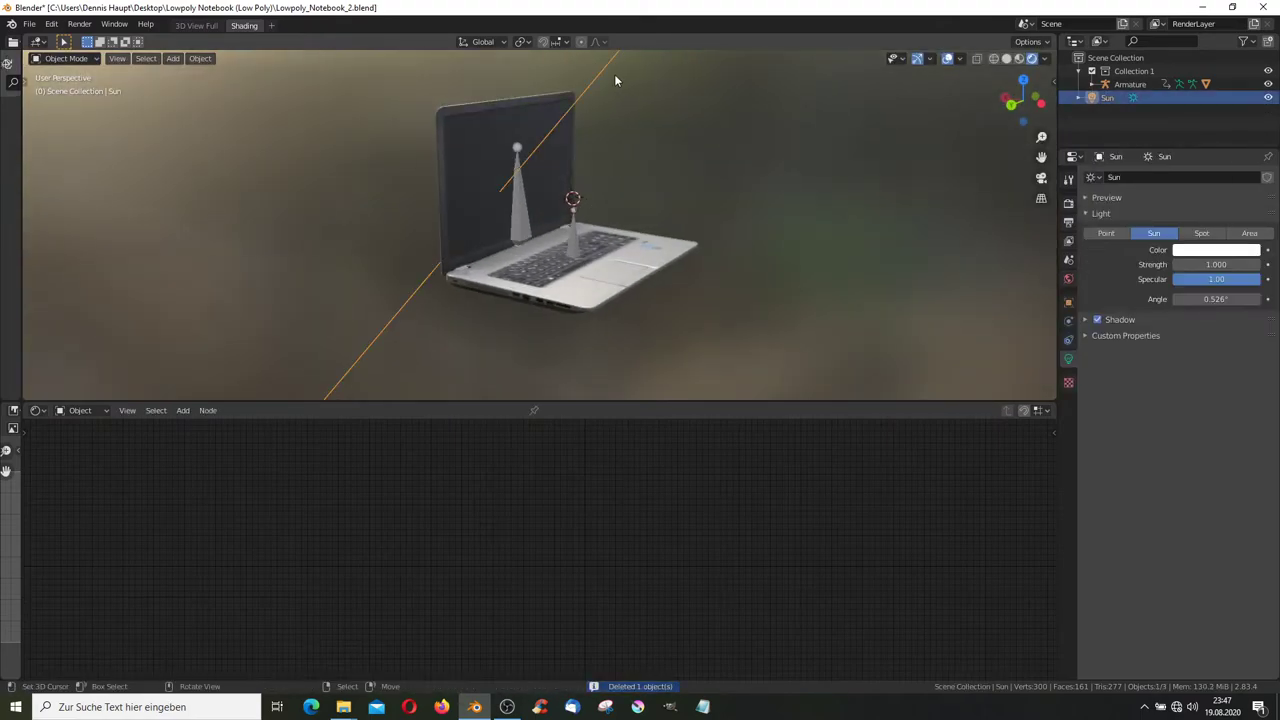
{"action": "left_click", "coordinate": [1048, 59]}
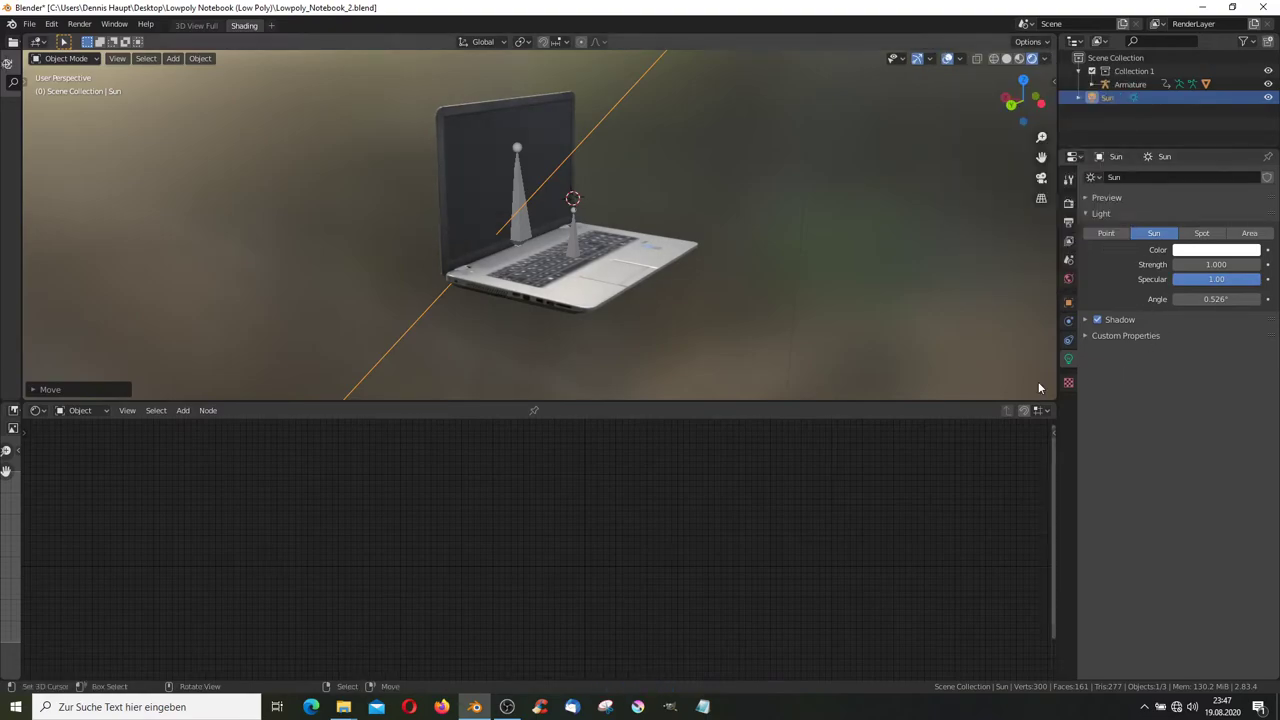
{"action": "left_click", "coordinate": [1068, 302]}
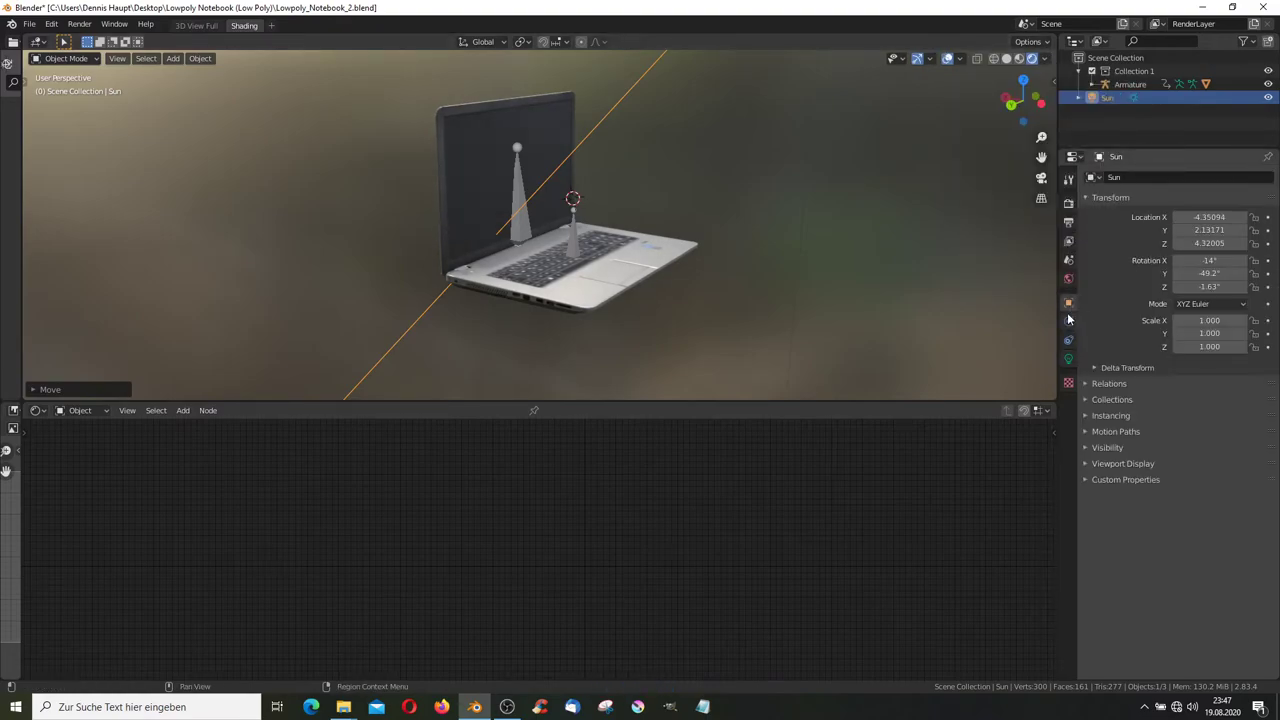
- Choose a different HDRI for the viewport shading preview lighting
{"action": "left_click", "coordinate": [1048, 58]}
{"action": "left_click", "coordinate": [1035, 187]}
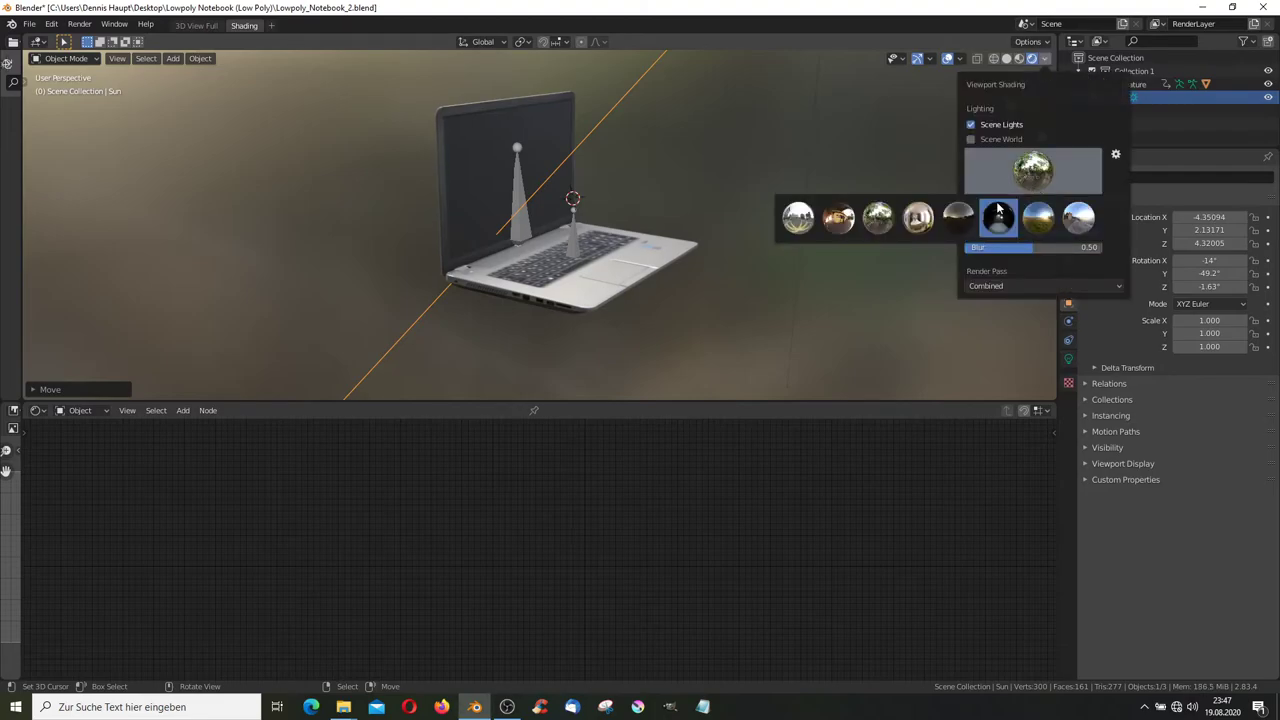
{"action": "left_click", "coordinate": [797, 213]}
{"action": "middle_click_drag", "start_coordinate": [795, 208], "coordinate": [613, 170]}
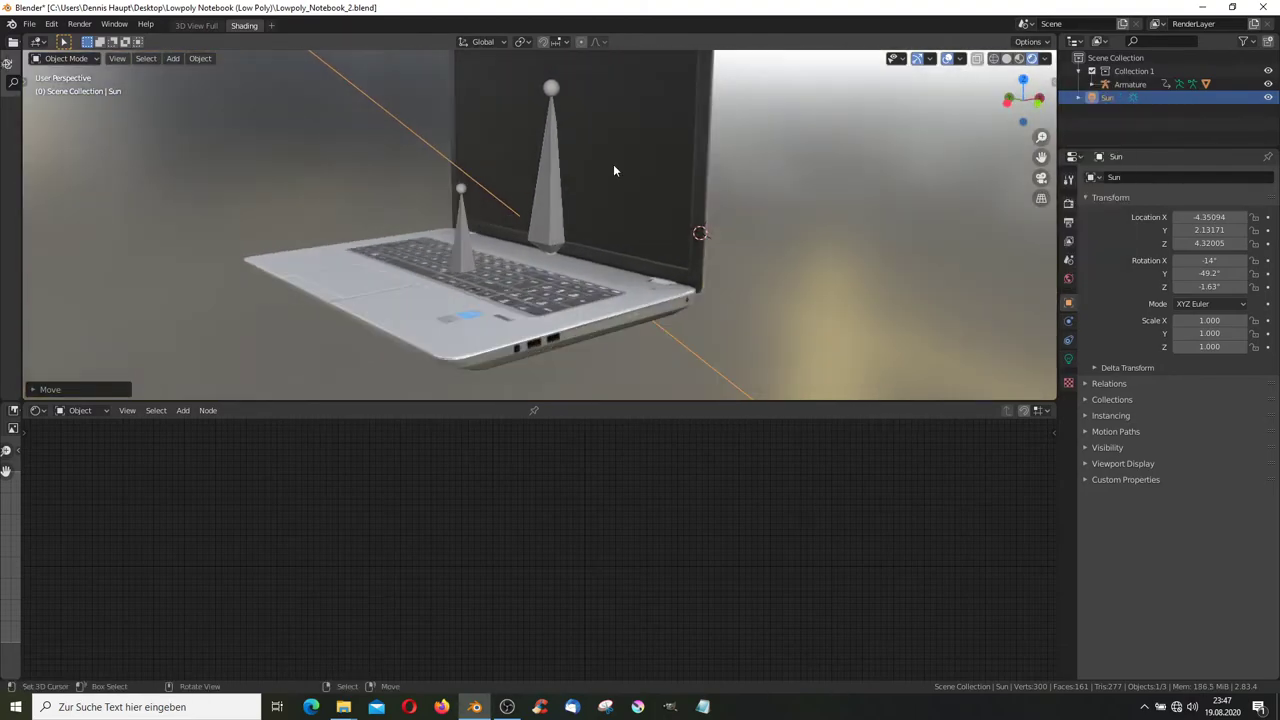
- Switch to a darker HDRI and inspect the laptop in a temporarily maximized 3D view
{"action": "left_click", "coordinate": [1047, 58]}
{"action": "left_click", "coordinate": [1030, 174]}
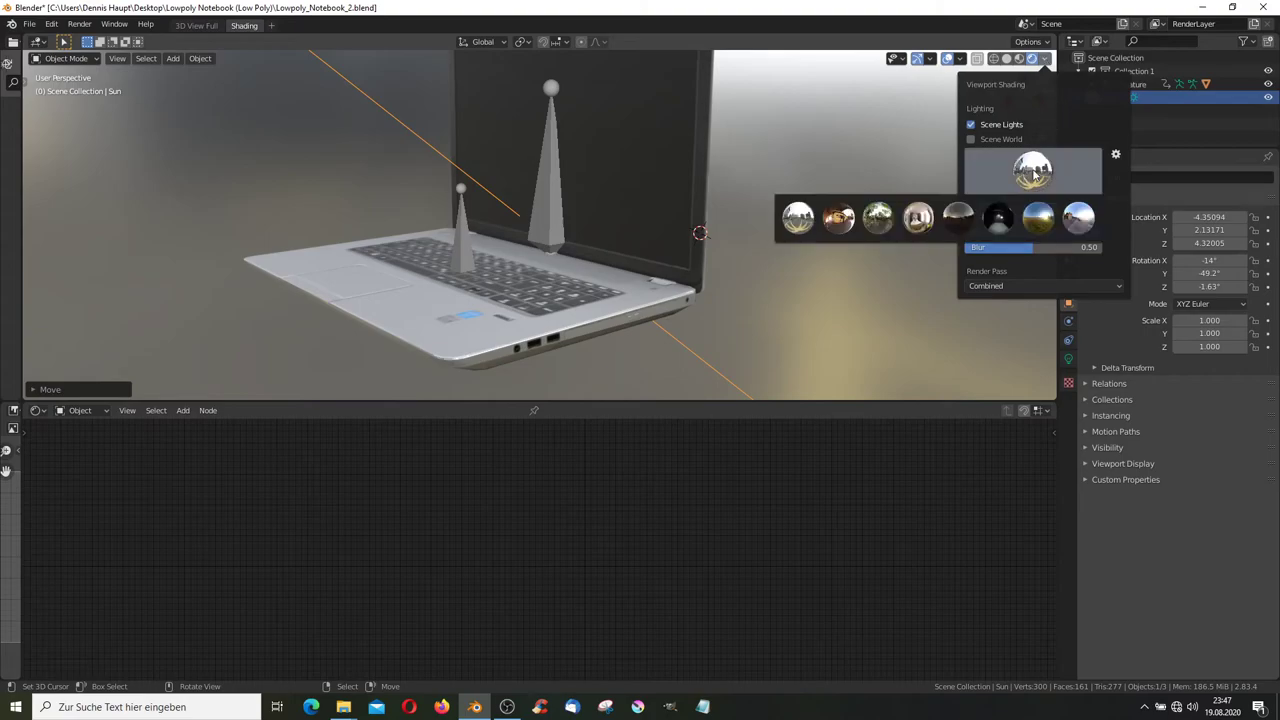
{"action": "left_click", "coordinate": [1005, 218]}
{"action": "middle_click_drag", "start_coordinate": [990, 215], "coordinate": [743, 188]}
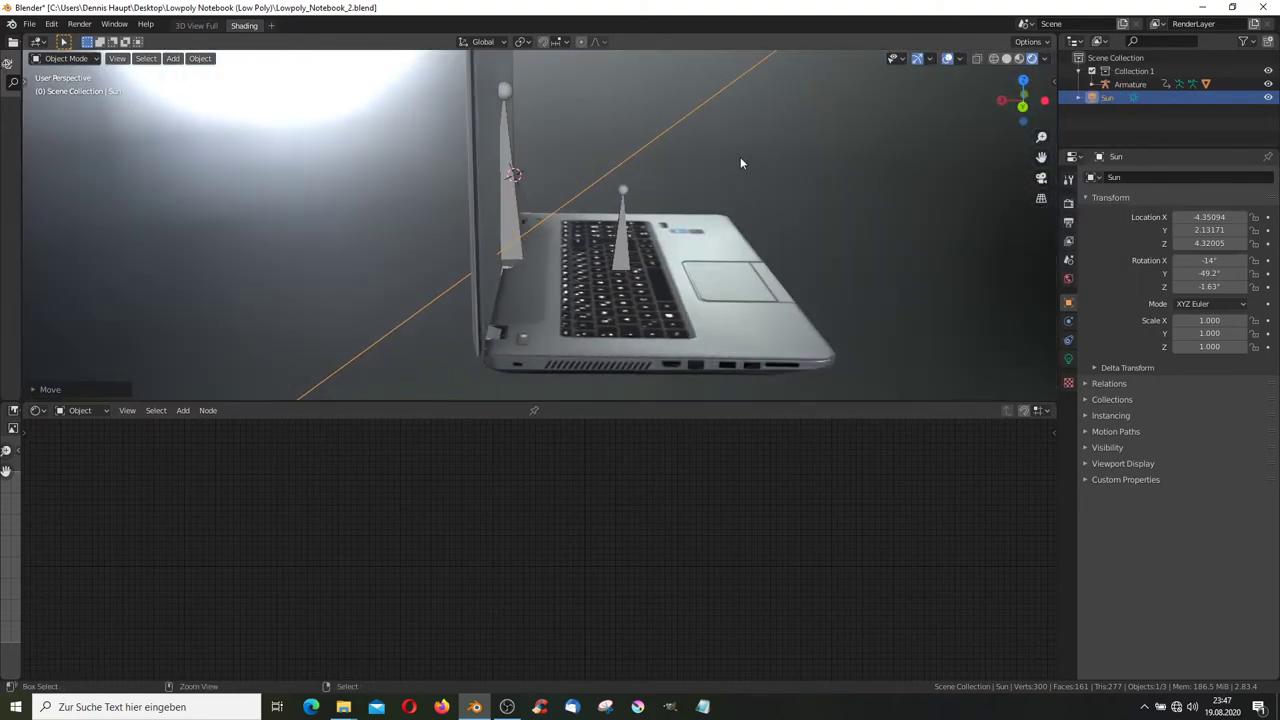
{"action": "key", "text": "ctrl+space"}
{"action": "mouse_move", "coordinate": [800, 170]}
{"action": "middle_mouse_down"}
{"action": "mouse_move", "coordinate": [763, 220]}
{"action": "mouse_move", "coordinate": [781, 273]}
{"action": "mouse_move", "coordinate": [720, 232]}
{"action": "mouse_move", "coordinate": [621, 218]}
{"action": "mouse_move", "coordinate": [474, 237]}
{"action": "mouse_move", "coordinate": [745, 222]}
{"action": "mouse_move", "coordinate": [791, 245]}
{"action": "middle_mouse_up"}
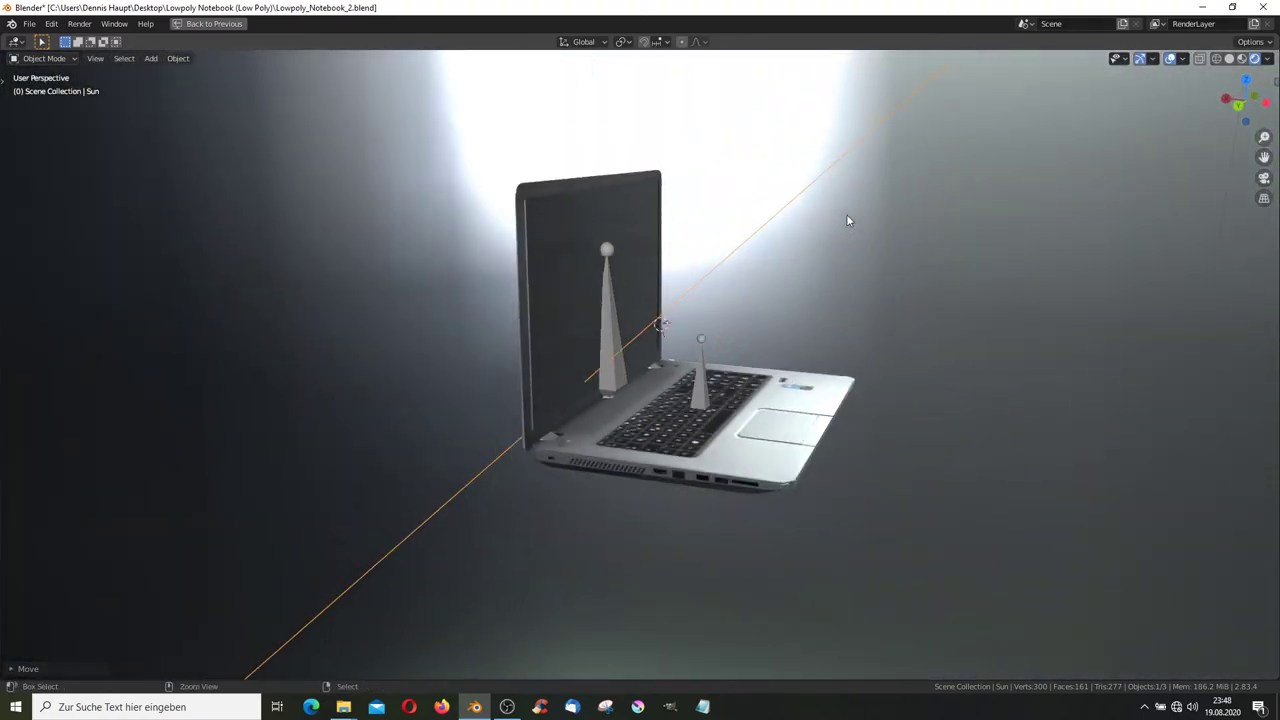
{"action": "key", "text": "ctrl+space"}
- Select the laptop and make Lowpoly_Screen the active material, undoing an accidental node deletion
{"action": "left_click", "coordinate": [591, 238]}
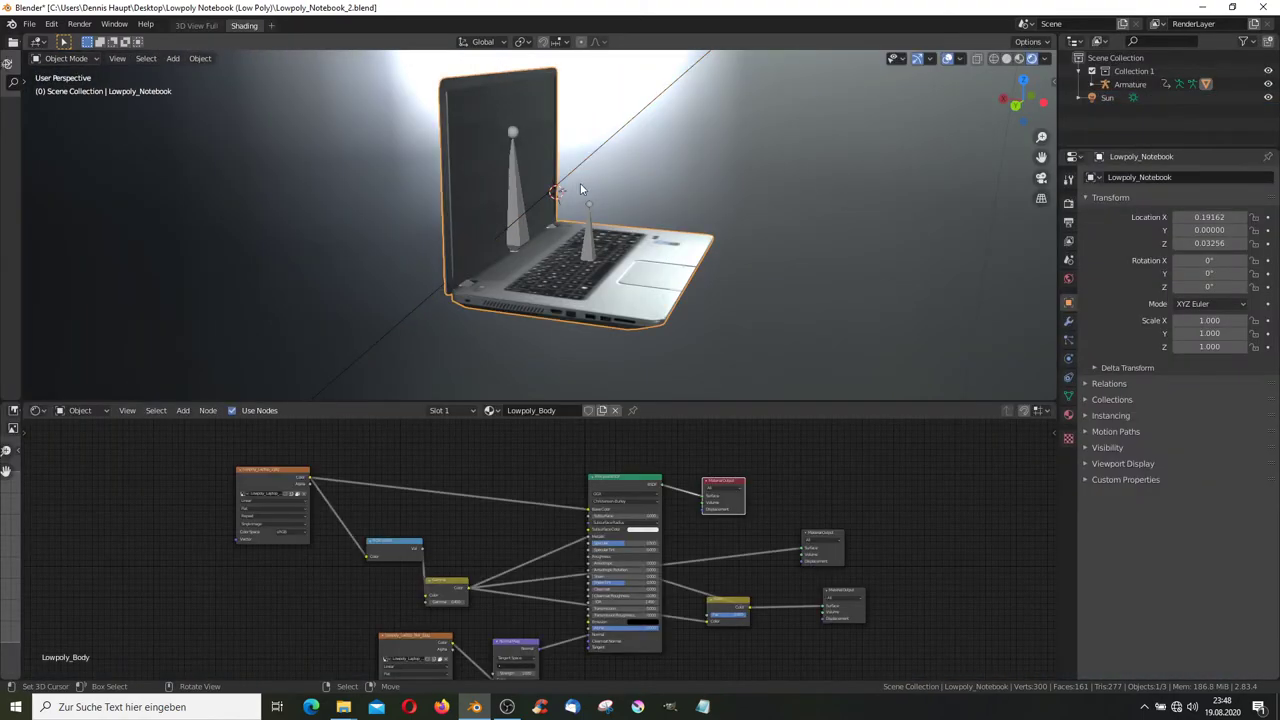
{"action": "scroll", "coordinate": [756, 478], "scroll_direction": "down", "scroll_amount": 2}
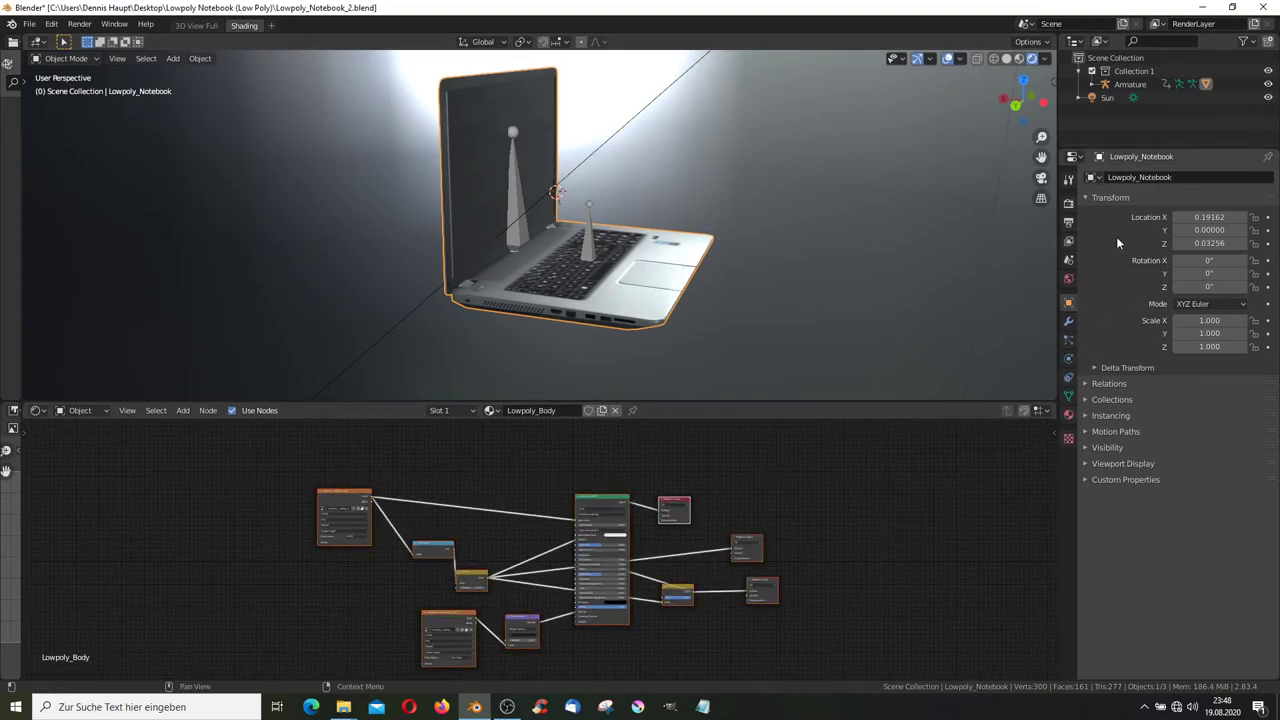
{"action": "left_click", "coordinate": [1068, 415]}
{"action": "left_click", "coordinate": [1128, 193]}
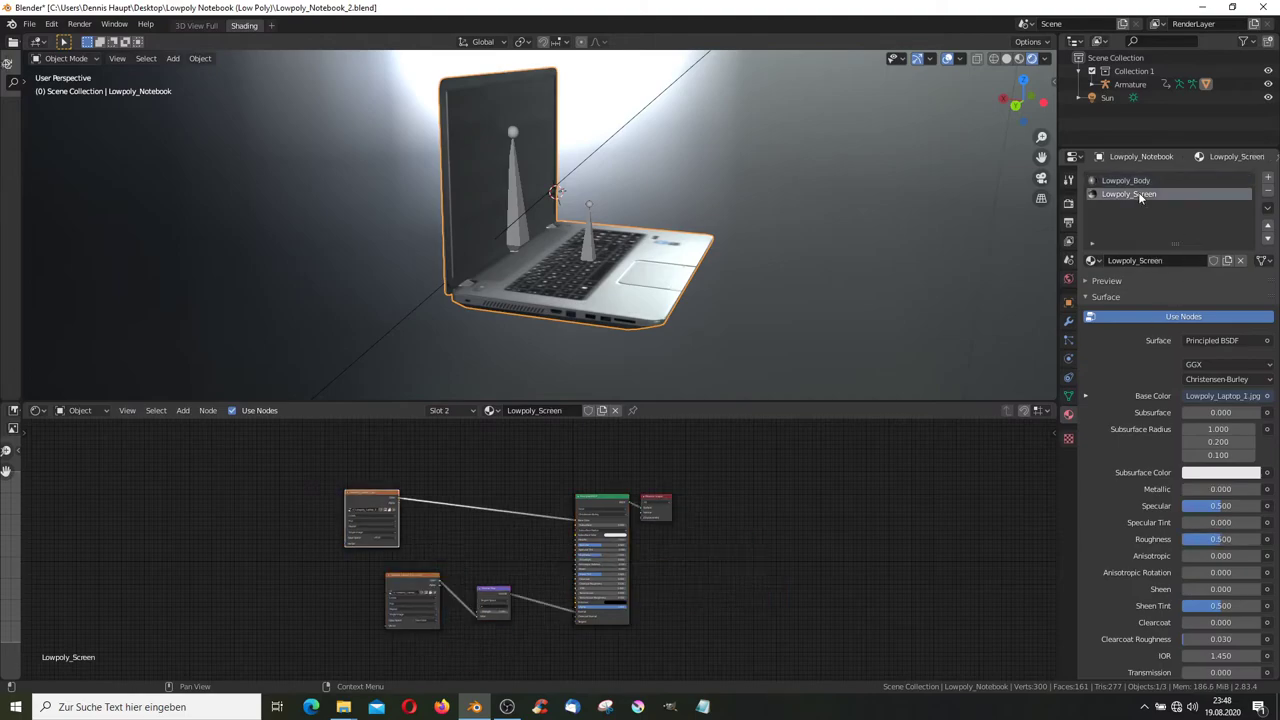
{"action": "middle_click_drag", "start_coordinate": [760, 466], "coordinate": [841, 466]}
{"action": "key", "text": "a"}
{"action": "key", "text": "x"}
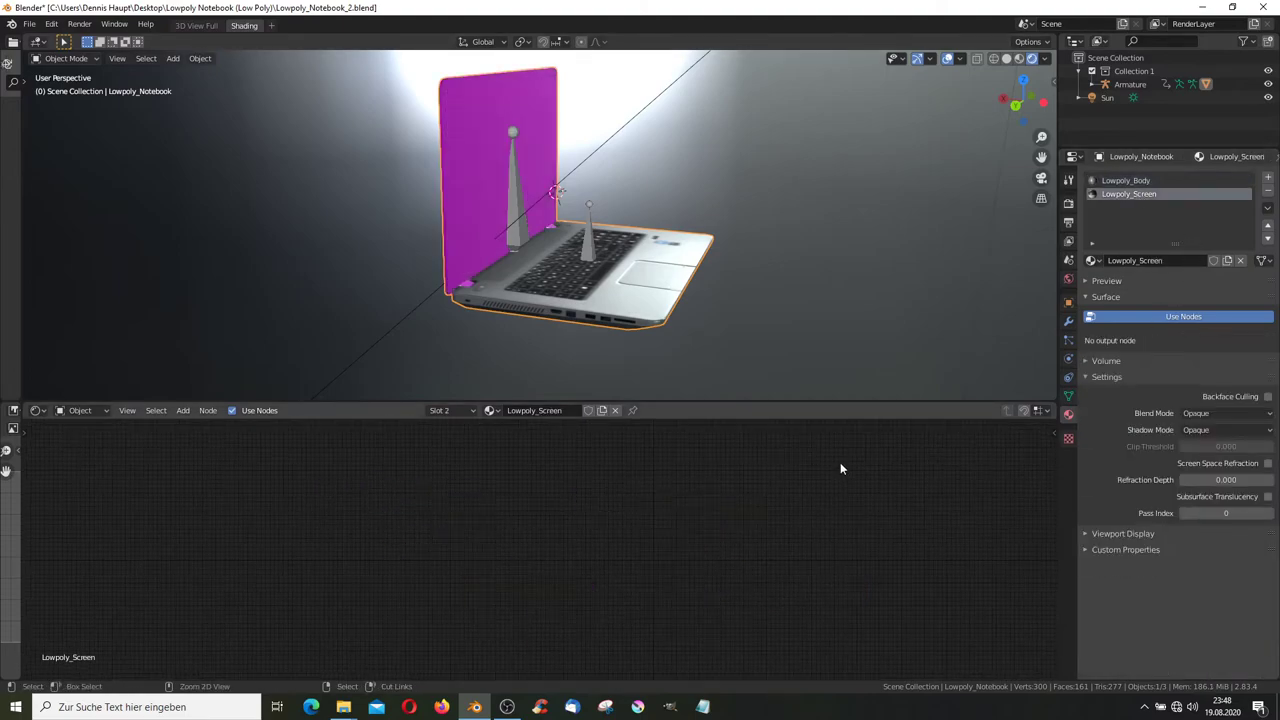
{"action": "key", "text": "ctrl+z"}
- Assign Lowpoly_Laptop_1.jpg to the screen material's colour Image Texture node
{"action": "middle_click_drag", "start_coordinate": [538, 471], "coordinate": [622, 480]}
{"action": "scroll", "coordinate": [500, 472], "scroll_direction": "up", "scroll_amount": 2}
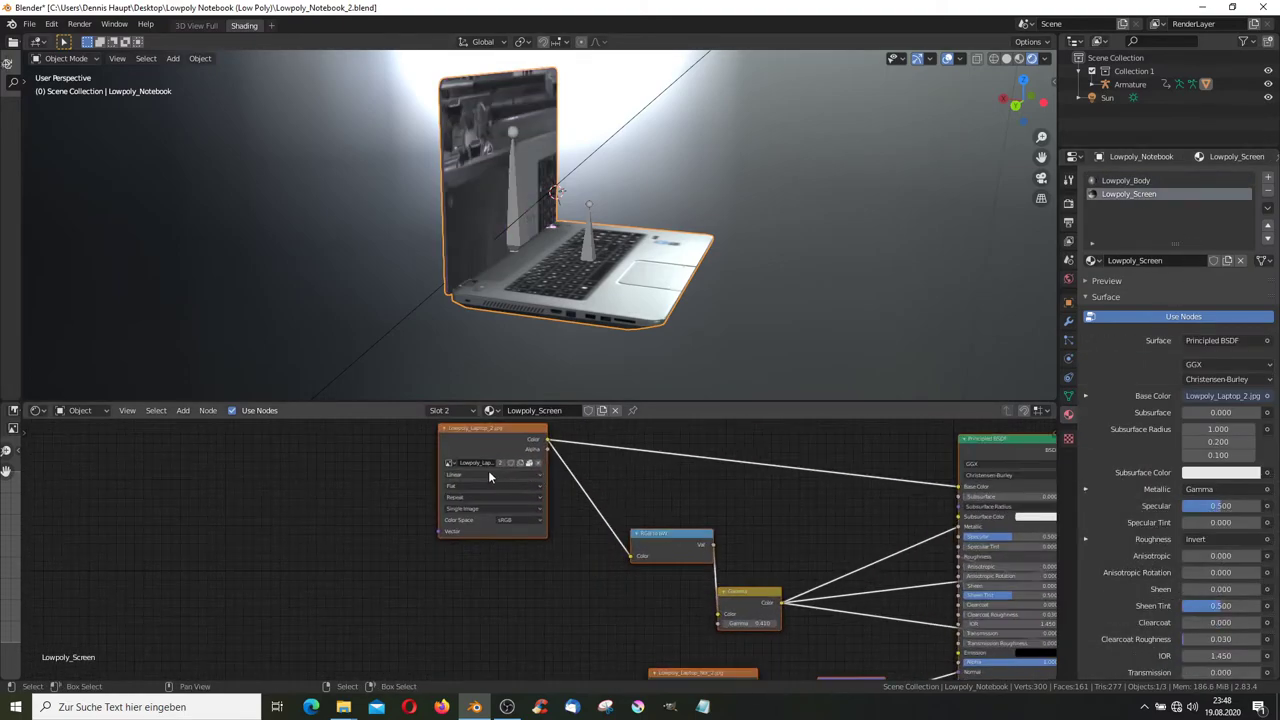
{"action": "scroll", "coordinate": [571, 513], "scroll_direction": "up", "scroll_amount": 2}
{"action": "scroll", "coordinate": [571, 513], "scroll_direction": "up", "scroll_amount": 1}
{"action": "left_click", "coordinate": [511, 497]}
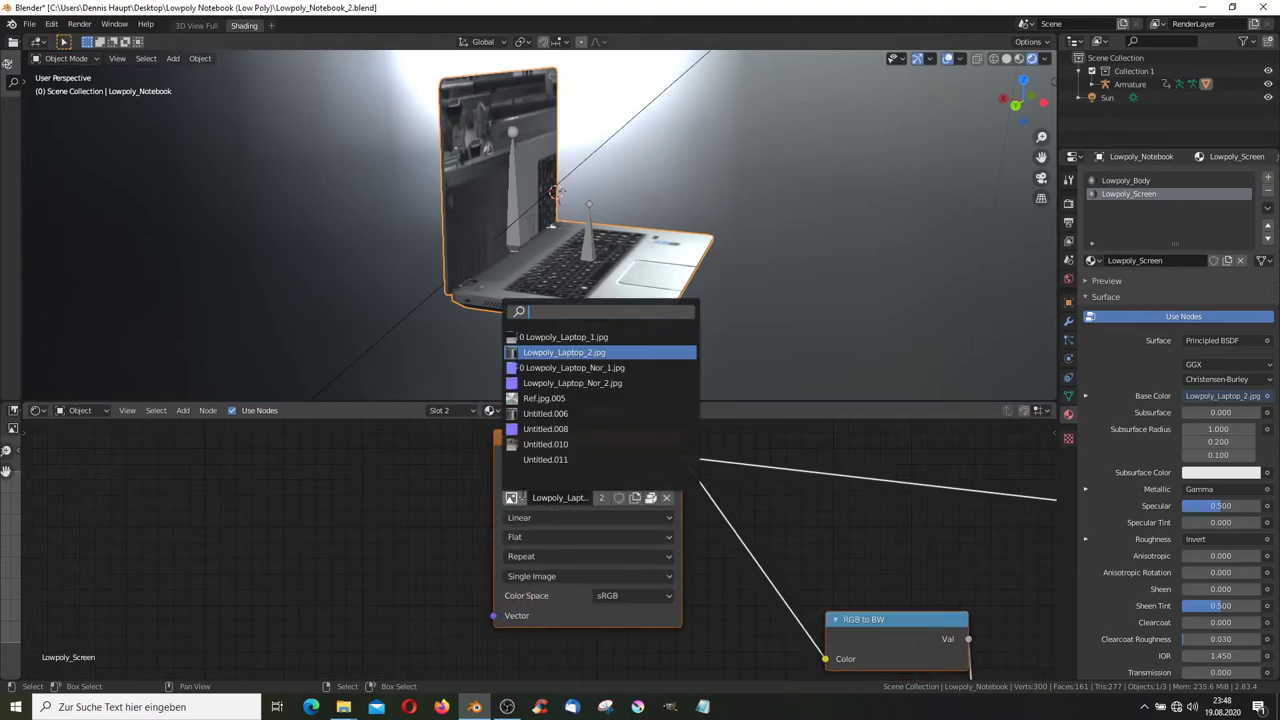
{"action": "left_click", "coordinate": [561, 337]}
- Assign Lowpoly_Laptop_Nor_1.jpg to the image node feeding the Normal Map
{"action": "middle_click_drag", "start_coordinate": [708, 280], "coordinate": [641, 278]}
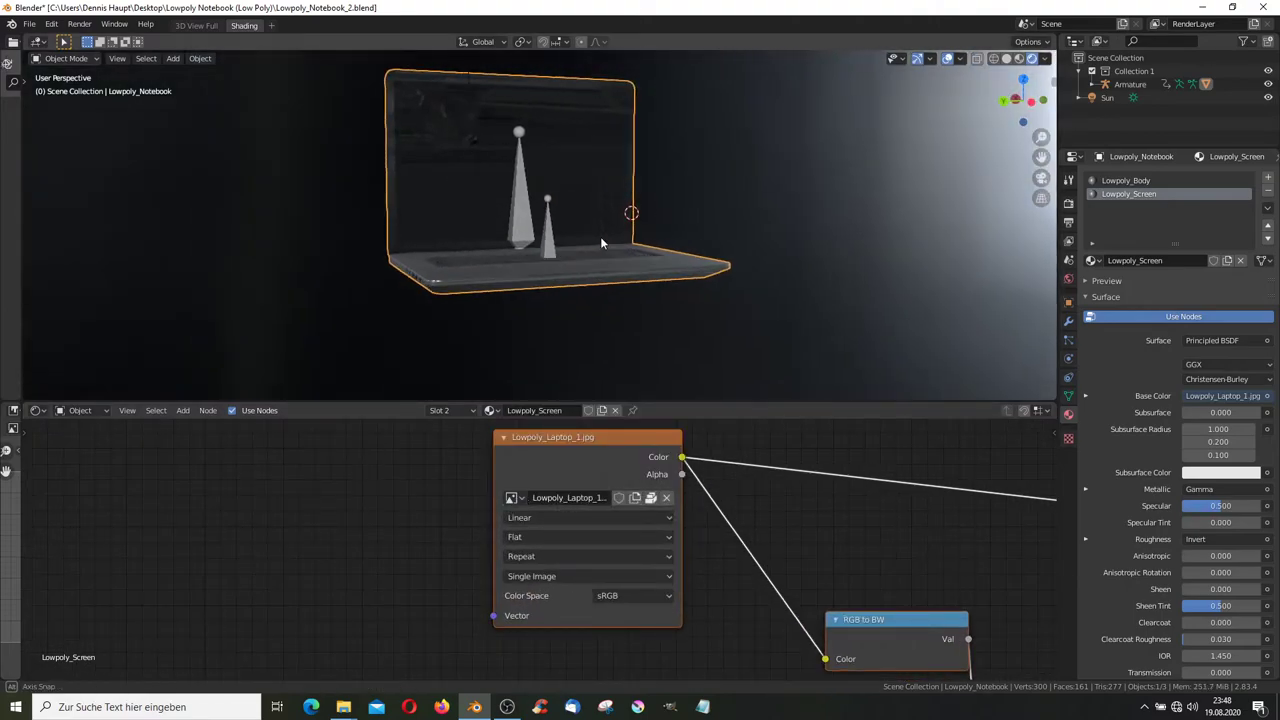
{"action": "mouse_move", "coordinate": [700, 680]}
{"action": "middle_mouse_down"}
{"action": "mouse_move", "coordinate": [633, 607]}
{"action": "mouse_move", "coordinate": [257, 628]}
{"action": "middle_mouse_up"}
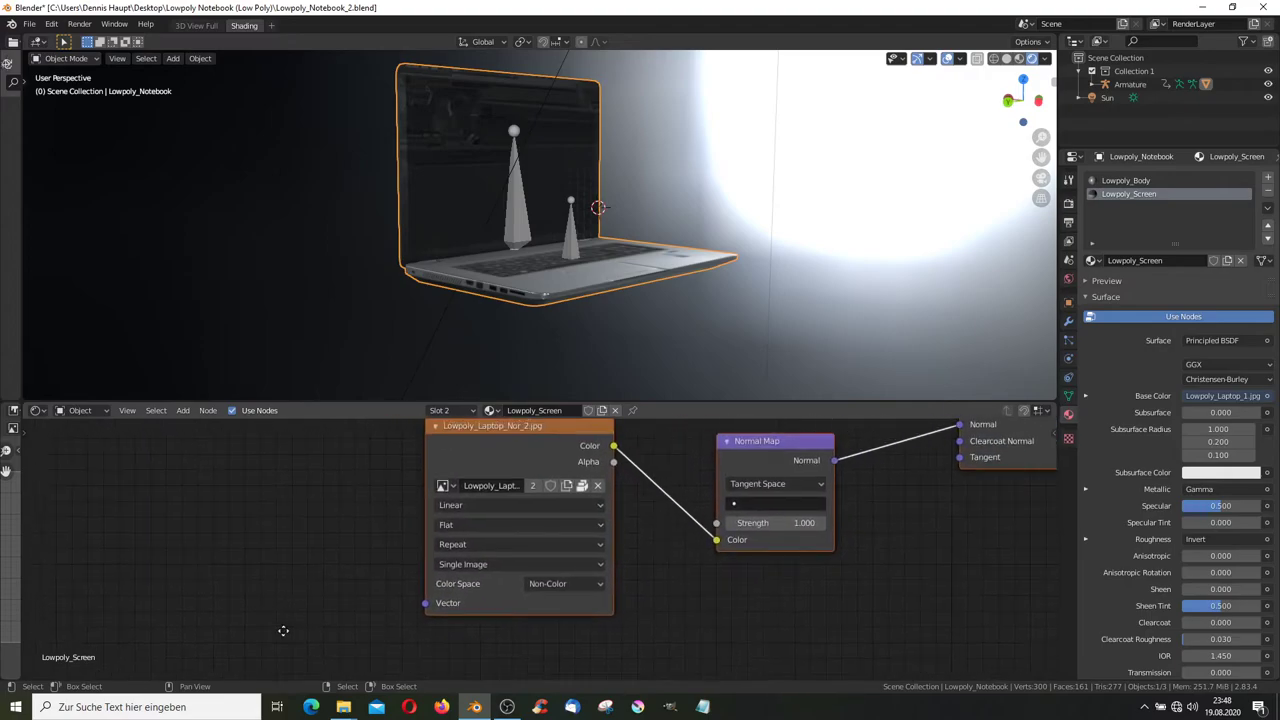
{"action": "left_click", "coordinate": [445, 486]}
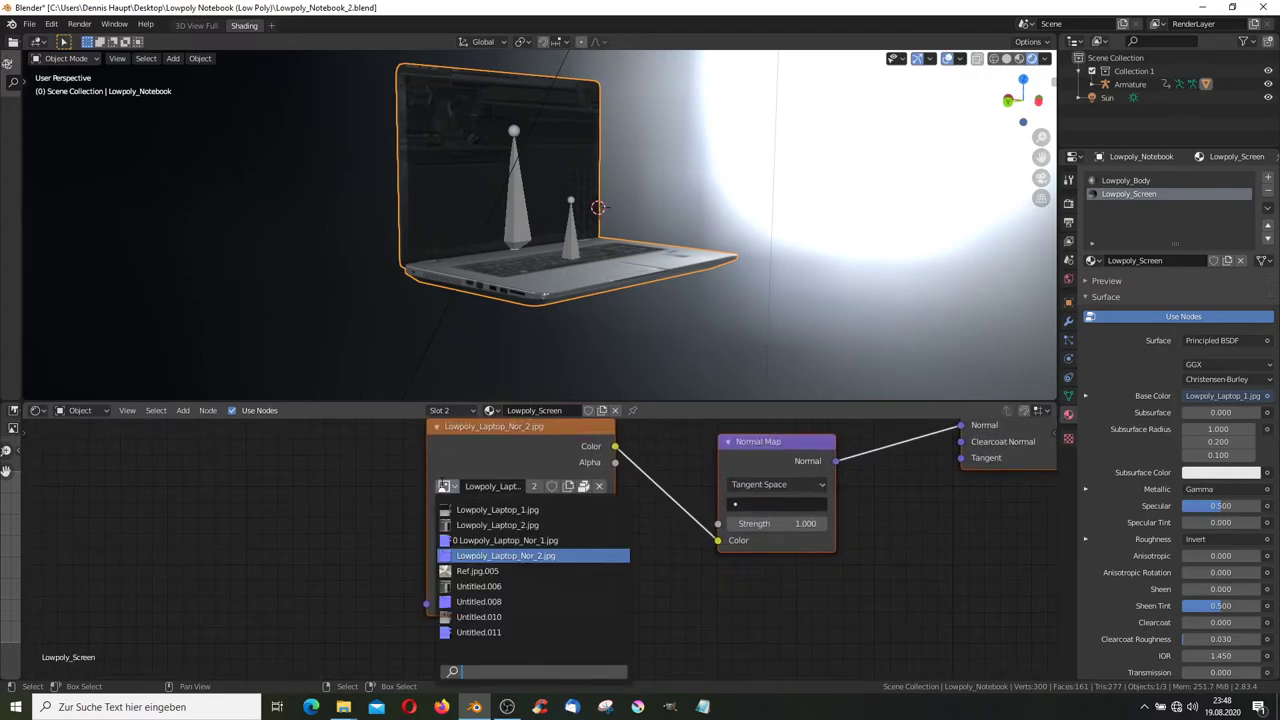
{"action": "left_click", "coordinate": [555, 538]}
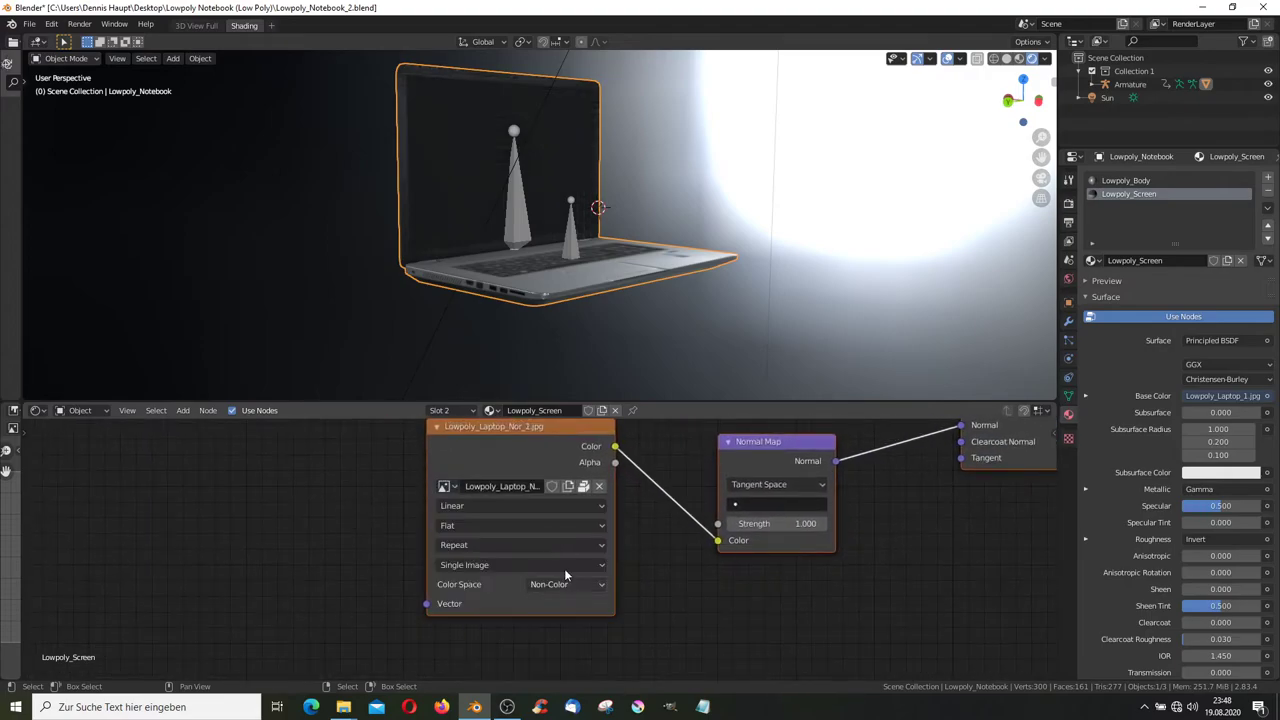
{"action": "mouse_move", "coordinate": [640, 190]}
{"action": "middle_mouse_down"}
{"action": "mouse_move", "coordinate": [1014, 175]}
{"action": "mouse_move", "coordinate": [176, 202]}
{"action": "middle_mouse_up"}
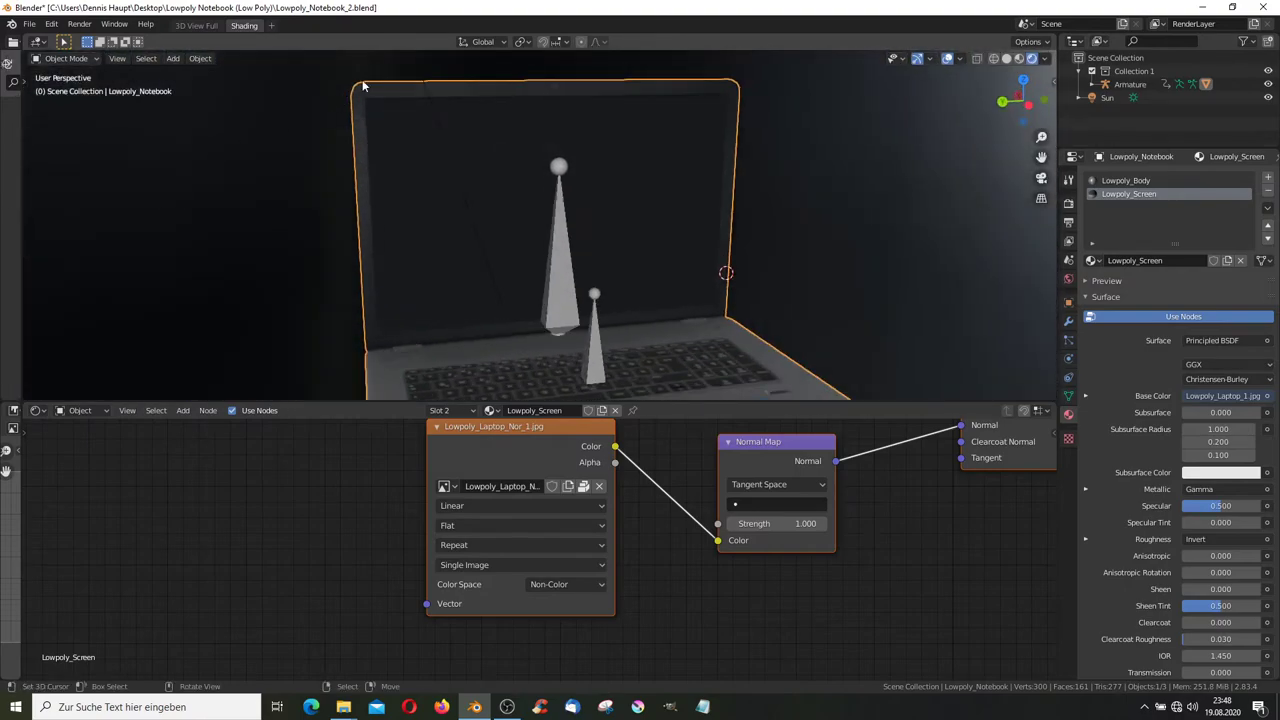
- Maximize the 3D view and orbit close around the keyboard and ports as the laptop animates
{"action": "key", "text": "ctrl+space"}
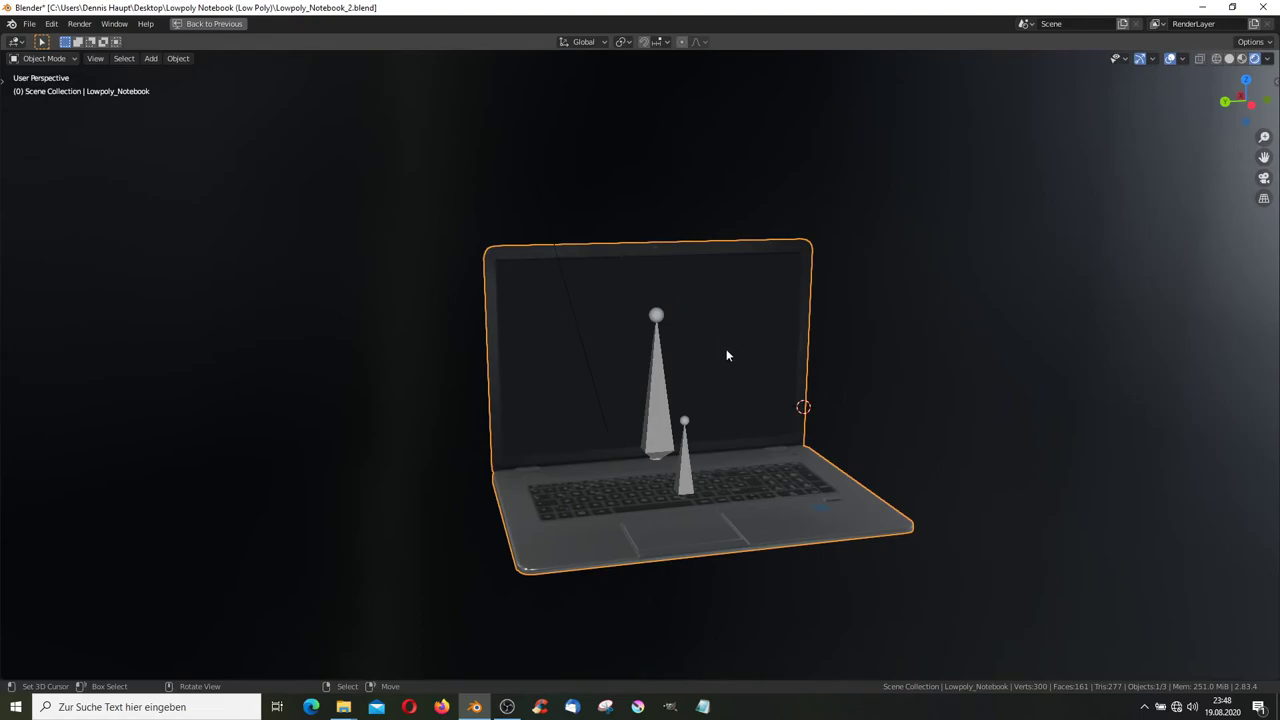
{"action": "scroll", "coordinate": [710, 300], "scroll_direction": "up", "scroll_amount": 3}
{"action": "mouse_move", "coordinate": [697, 260]}
{"action": "middle_mouse_down"}
{"action": "mouse_move", "coordinate": [757, 280]}
{"action": "mouse_move", "coordinate": [757, 249]}
{"action": "mouse_move", "coordinate": [704, 253]}
{"action": "mouse_move", "coordinate": [732, 253]}
{"action": "mouse_move", "coordinate": [728, 200]}
{"action": "mouse_move", "coordinate": [494, 222]}
{"action": "mouse_move", "coordinate": [707, 363]}
{"action": "mouse_move", "coordinate": [563, 377]}
{"action": "mouse_move", "coordinate": [437, 280]}
{"action": "mouse_move", "coordinate": [460, 240]}
{"action": "mouse_move", "coordinate": [354, 241]}
{"action": "middle_mouse_up"}
{"action": "scroll", "coordinate": [757, 251], "scroll_direction": "up", "scroll_amount": 2}
{"action": "scroll", "coordinate": [354, 241], "scroll_direction": "down", "scroll_amount": 5}
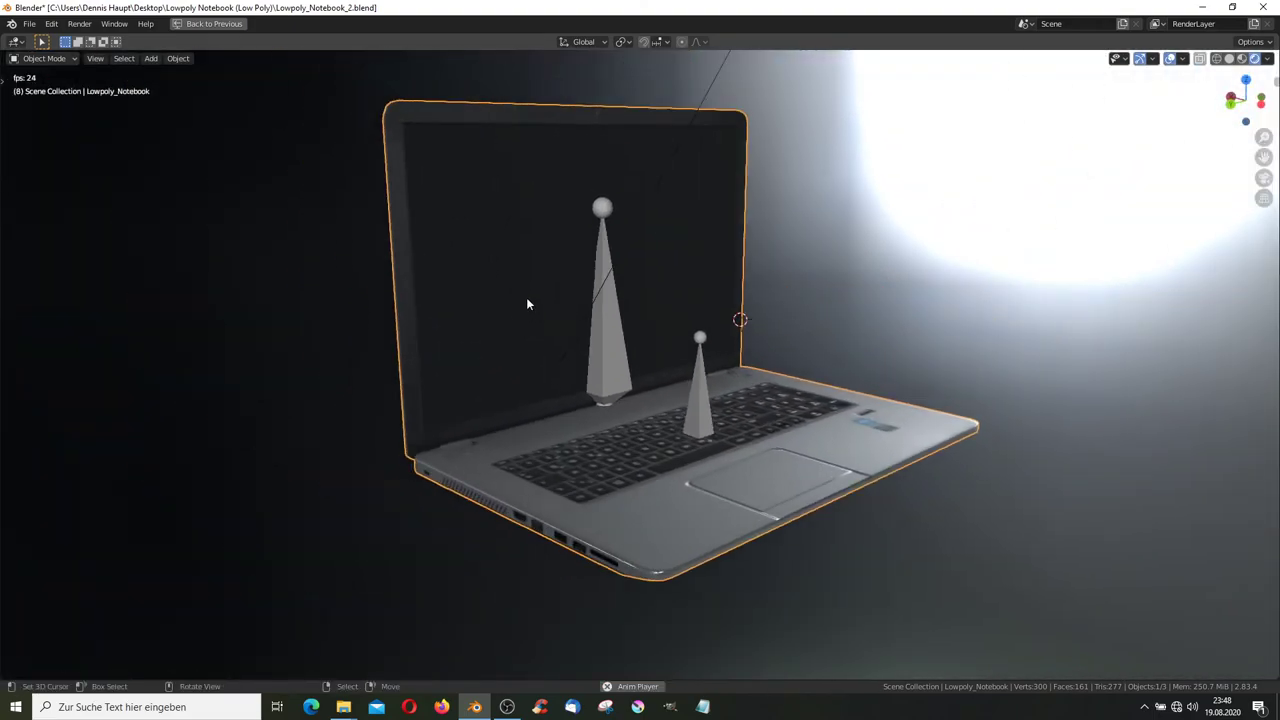
{"action": "mouse_move", "coordinate": [528, 304]}
{"action": "middle_mouse_down"}
{"action": "mouse_move", "coordinate": [600, 353]}
{"action": "mouse_move", "coordinate": [590, 286]}
{"action": "middle_mouse_up"}
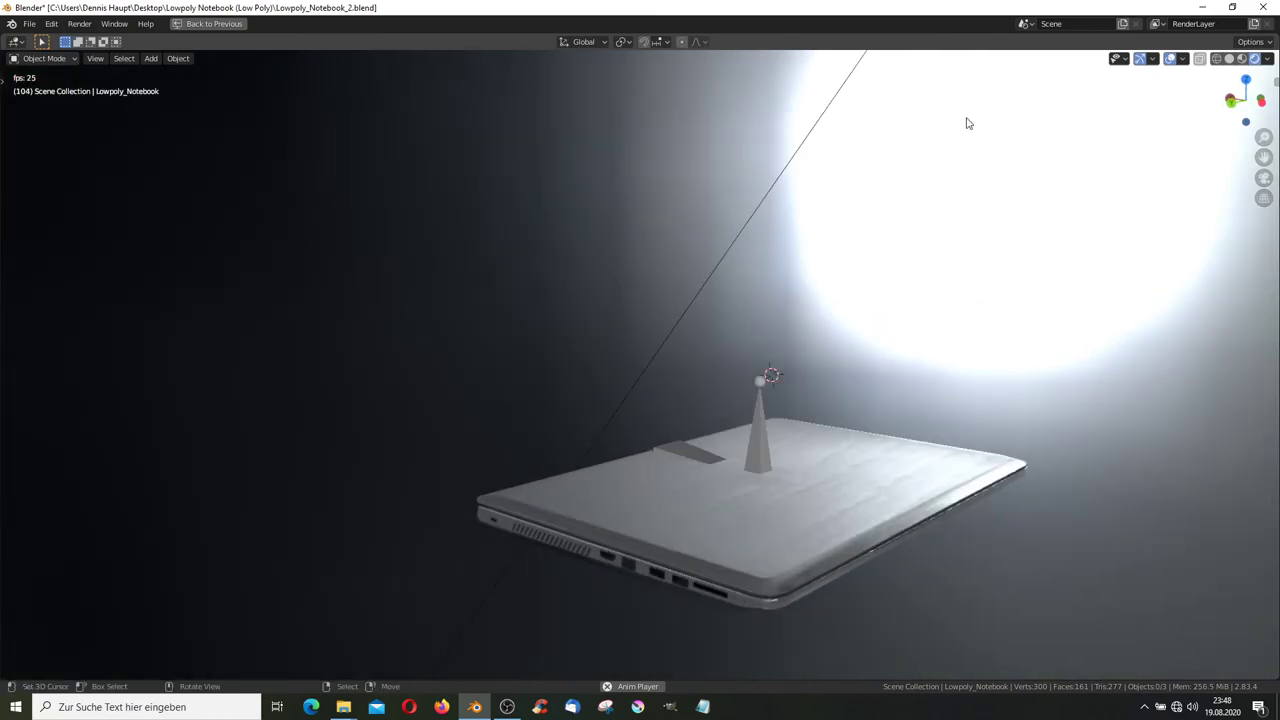
- Orbit a quarter turn and down over the keyboard, then switch to the screen recorder
{"action": "mouse_move", "coordinate": [1177, 67]}
{"action": "middle_mouse_down"}
{"action": "mouse_move", "coordinate": [940, 209]}
{"action": "mouse_move", "coordinate": [828, 198]}
{"action": "mouse_move", "coordinate": [769, 229]}
{"action": "middle_mouse_up"}
{"action": "scroll", "coordinate": [920, 213], "scroll_direction": "up", "scroll_amount": 4}
{"action": "scroll", "coordinate": [815, 196], "scroll_direction": "down", "scroll_amount": 5}
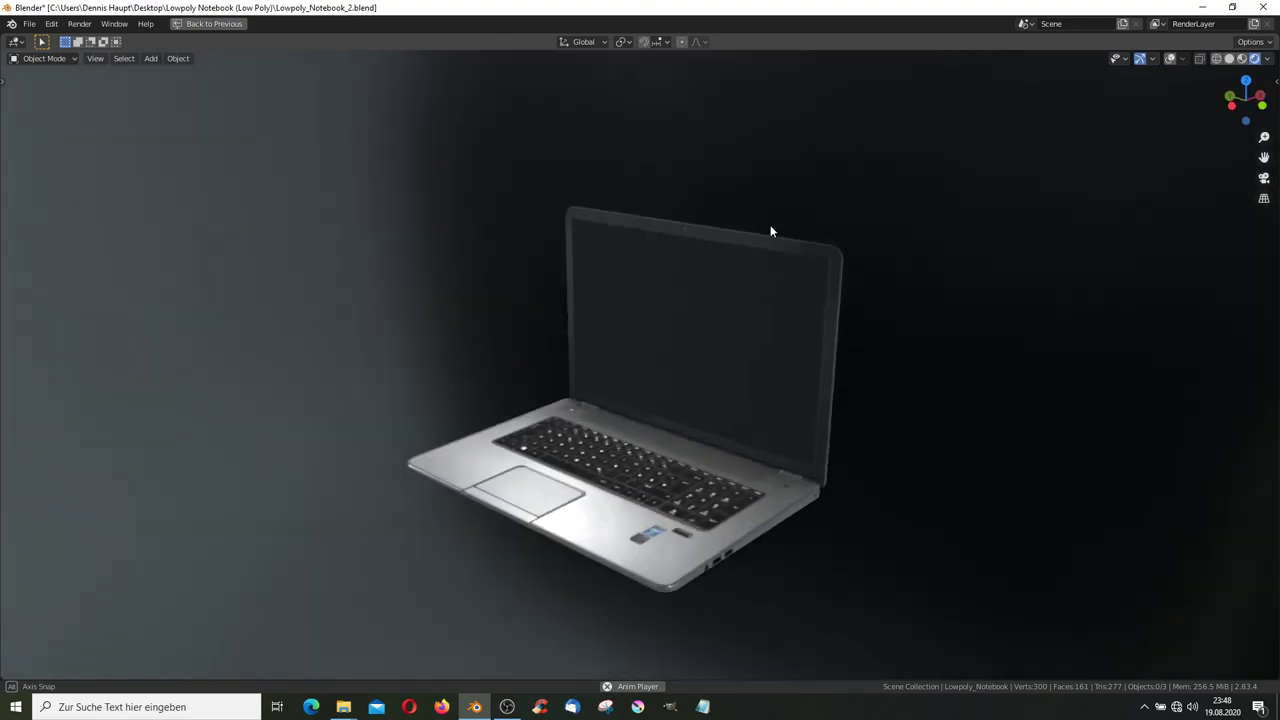
{"action": "scroll", "coordinate": [778, 200], "scroll_direction": "up", "scroll_amount": 3}
{"action": "mouse_move", "coordinate": [786, 171]}
{"action": "middle_mouse_down"}
{"action": "mouse_move", "coordinate": [779, 213]}
{"action": "mouse_move", "coordinate": [754, 163]}
{"action": "mouse_move", "coordinate": [498, 137]}
{"action": "mouse_move", "coordinate": [239, 160]}
{"action": "mouse_move", "coordinate": [216, 201]}
{"action": "mouse_move", "coordinate": [281, 170]}
{"action": "mouse_move", "coordinate": [403, 200]}
{"action": "mouse_move", "coordinate": [523, 283]}
{"action": "mouse_move", "coordinate": [634, 266]}
{"action": "mouse_move", "coordinate": [974, 266]}
{"action": "mouse_move", "coordinate": [1118, 286]}
{"action": "mouse_move", "coordinate": [983, 349]}
{"action": "mouse_move", "coordinate": [977, 443]}
{"action": "mouse_move", "coordinate": [986, 315]}
{"action": "middle_mouse_up"}
{"action": "scroll", "coordinate": [239, 160], "scroll_direction": "down", "scroll_amount": 3}
{"action": "middle_click_drag", "start_coordinate": [825, 290], "coordinate": [820, 317]}
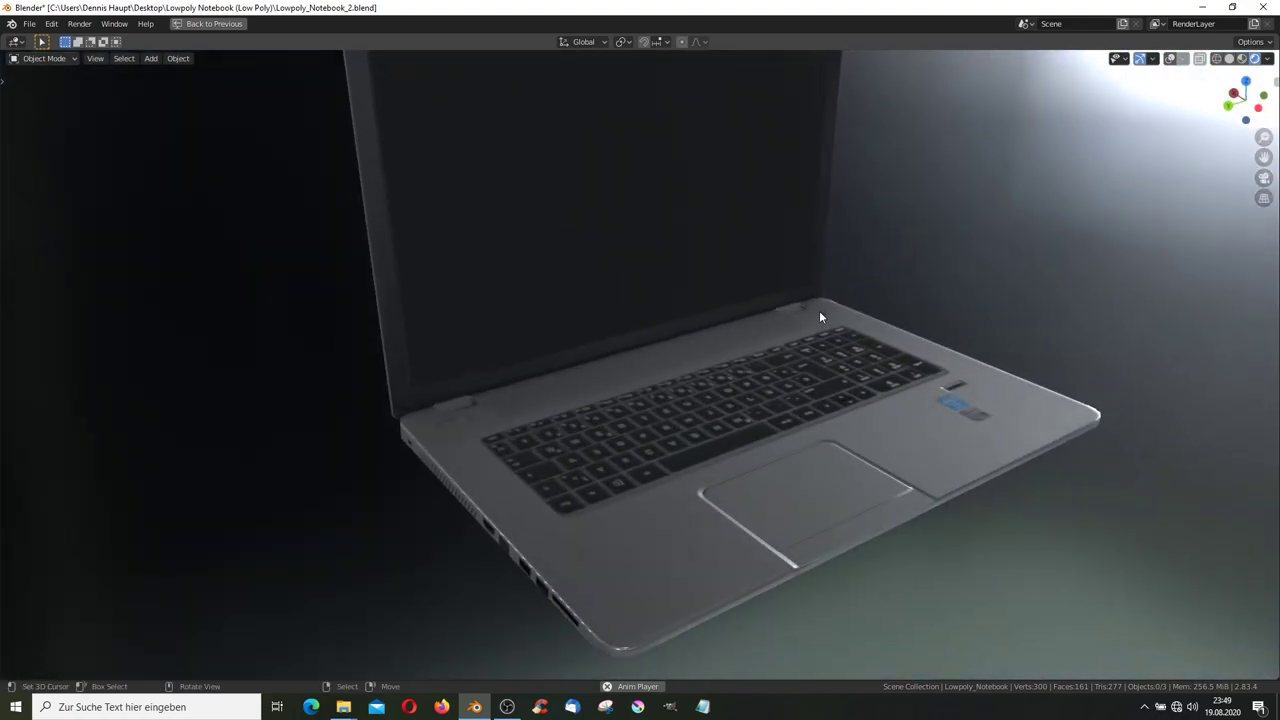
{"action": "key", "text": "alt+Tab"}
{"action": "left_click", "coordinate": [811, 268]}
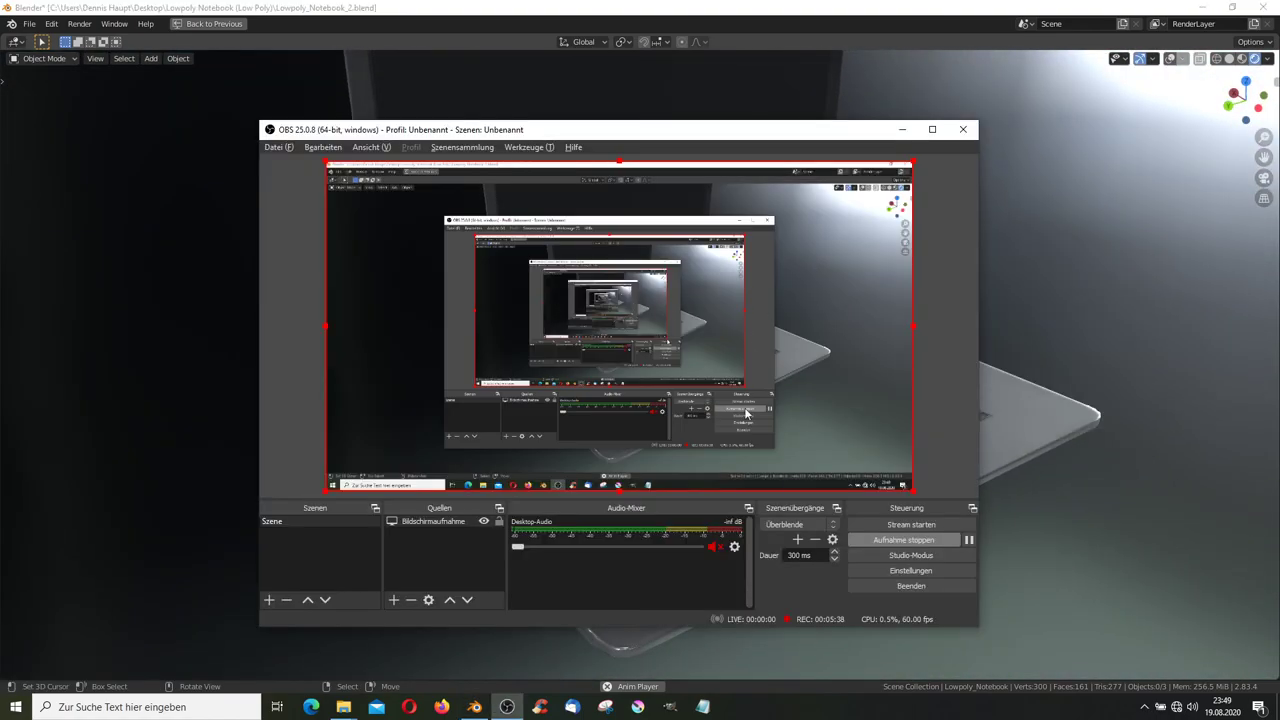